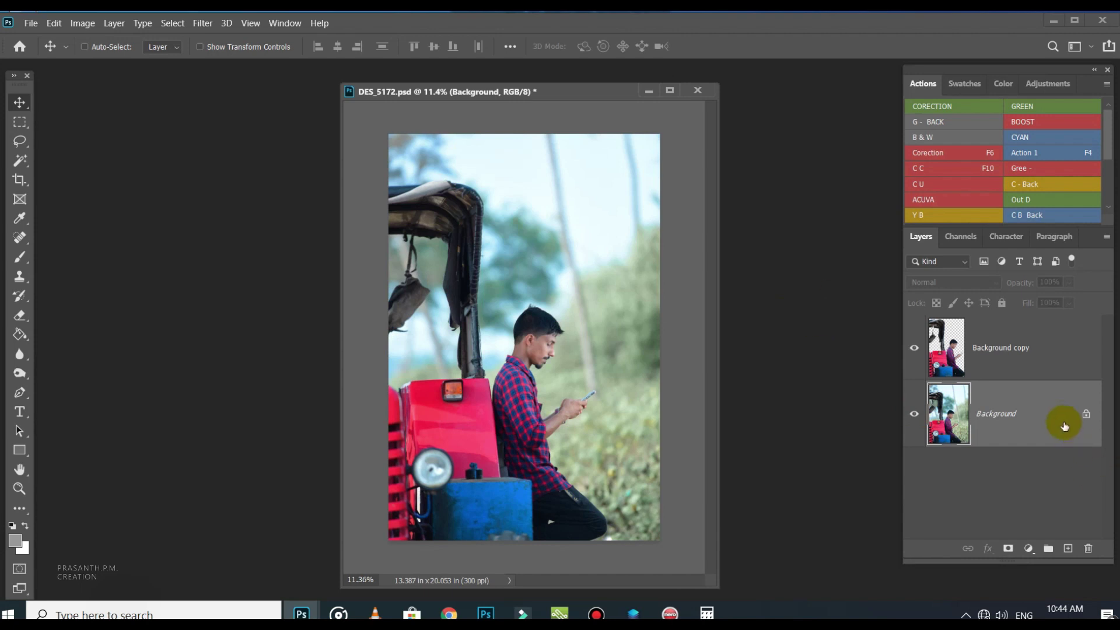
Step: Add a new layer between the background and the cut-out and fill it with white
left_click(1068, 550)
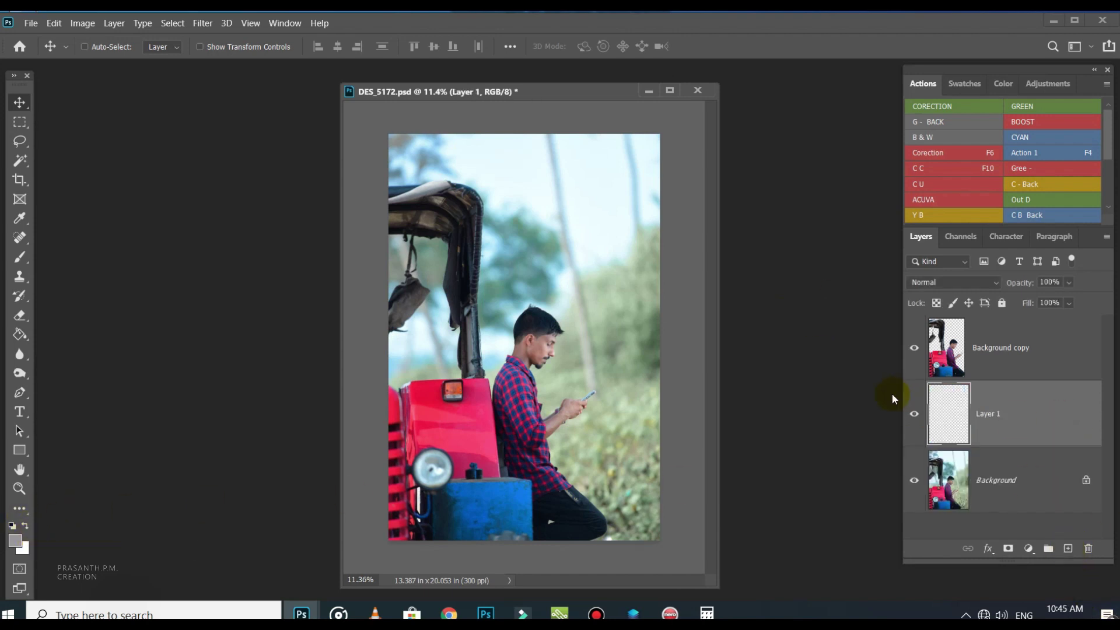
key("ctrl+BackSpace")
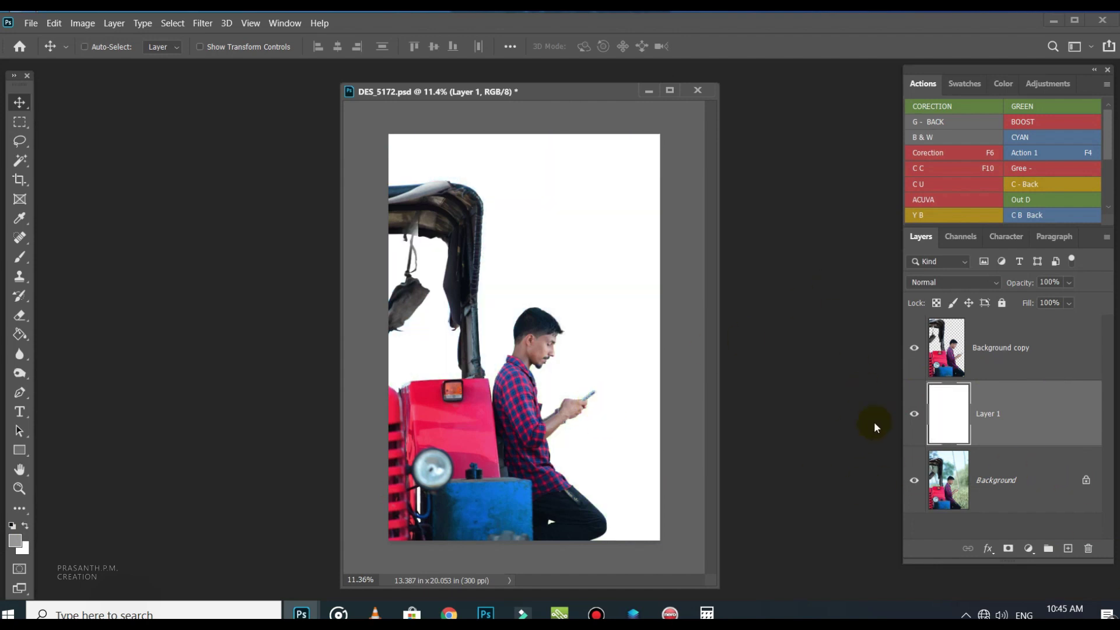
left_click(30, 22)
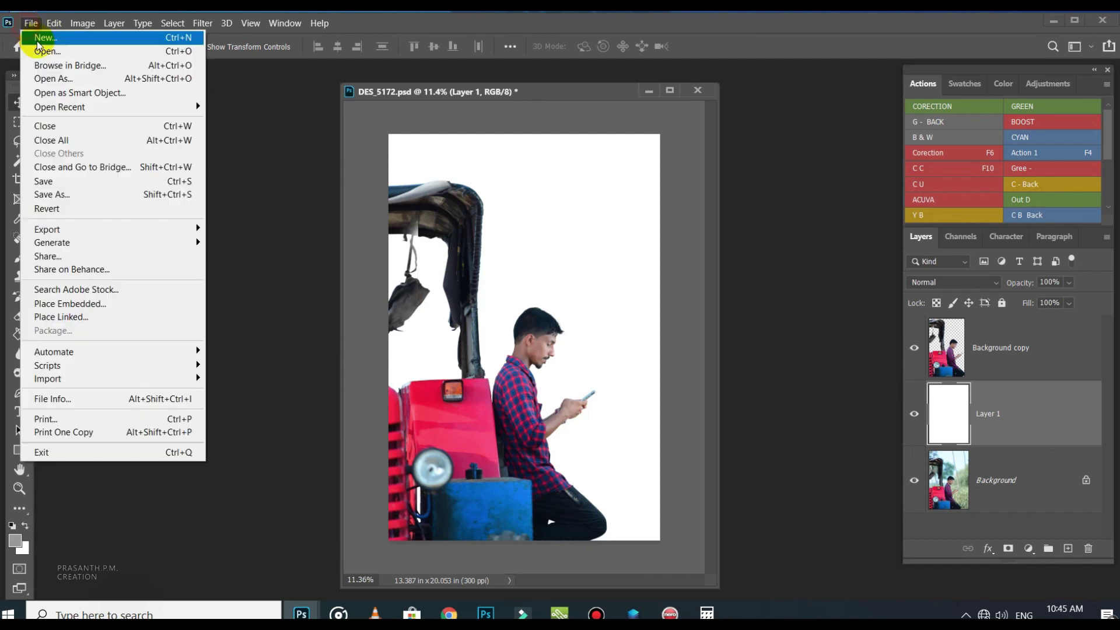
left_click(46, 51)
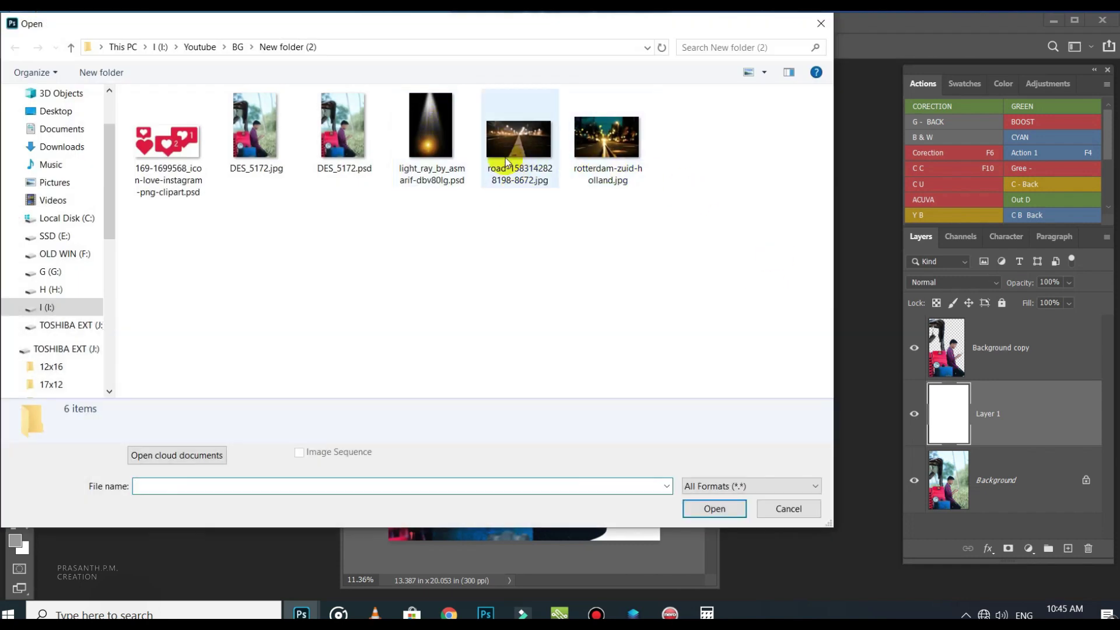
left_click(518, 139)
left_click(715, 509)
left_click_drag(492, 80, 537, 230)
left_click_drag(522, 348, 500, 281)
left_click(788, 265)
left_click(846, 229)
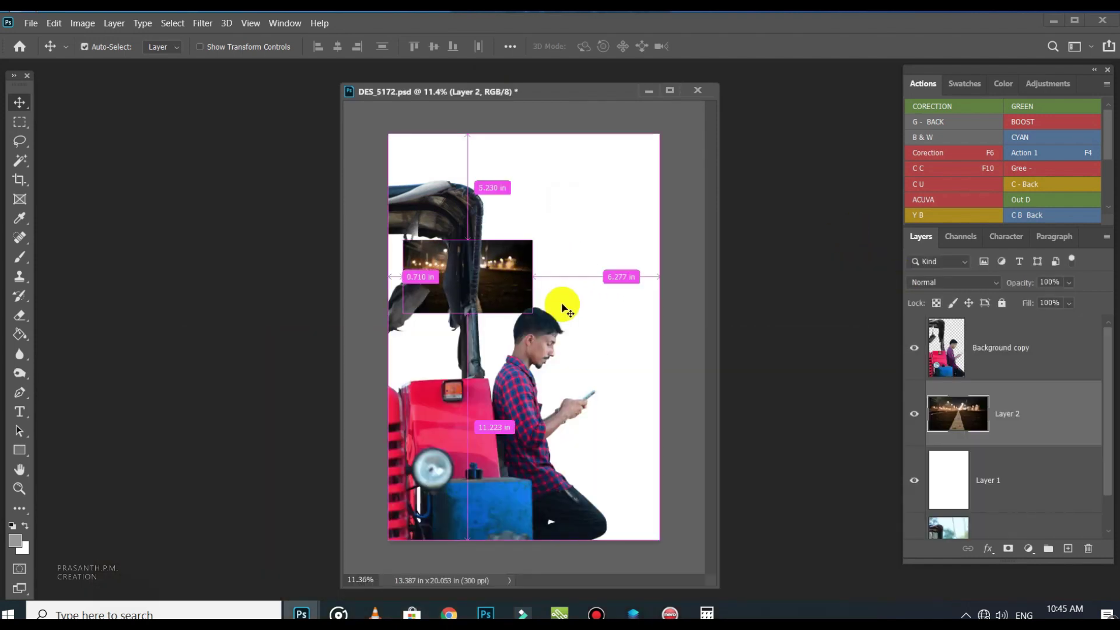
Step: Scale up the night road image and position it to fill the canvas width and lower part behind the man
key("ctrl+t")
left_click_drag(532, 238, 715, 137)
left_click_drag(619, 245, 583, 308)
left_click_drag(681, 376, 813, 447)
left_click_drag(607, 313, 629, 394)
scroll(653, 331, "down", 4)
left_click_drag(433, 301, 345, 214)
left_click_drag(586, 366, 561, 378)
scroll(562, 378, "down", 2)
left_click_drag(678, 269, 712, 248)
left_click_drag(655, 325, 638, 333)
key("Return")
Step: Shift the cut-out of the man and the red vehicle slightly to the left
scroll(569, 409, "up", 2)
right_click(474, 385)
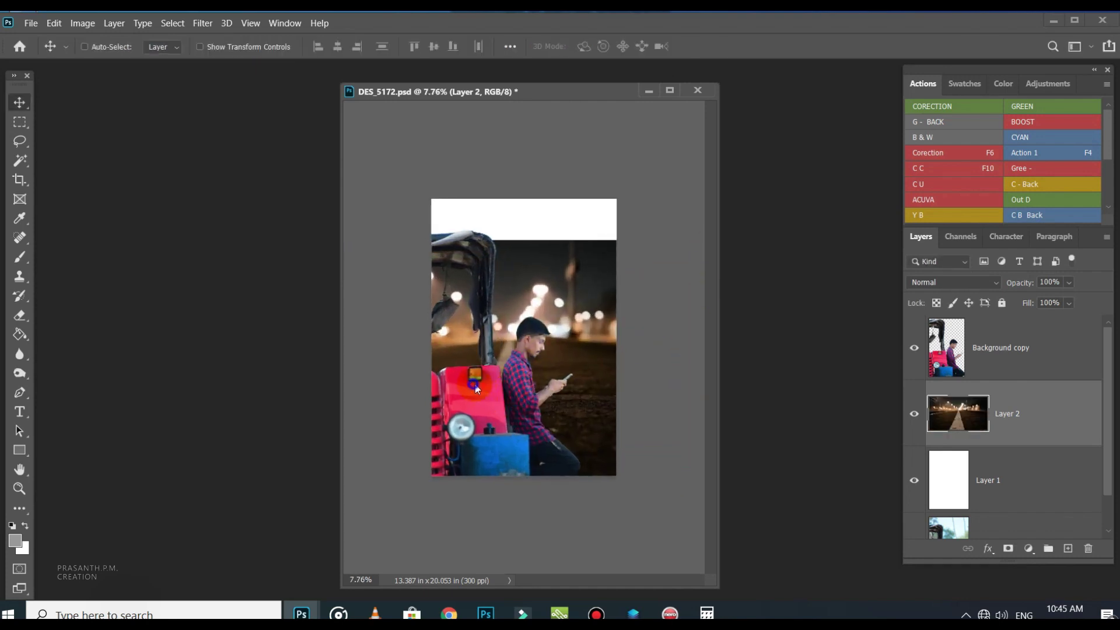
left_click(476, 388, "ctrl")
left_click_drag(485, 386, 482, 387)
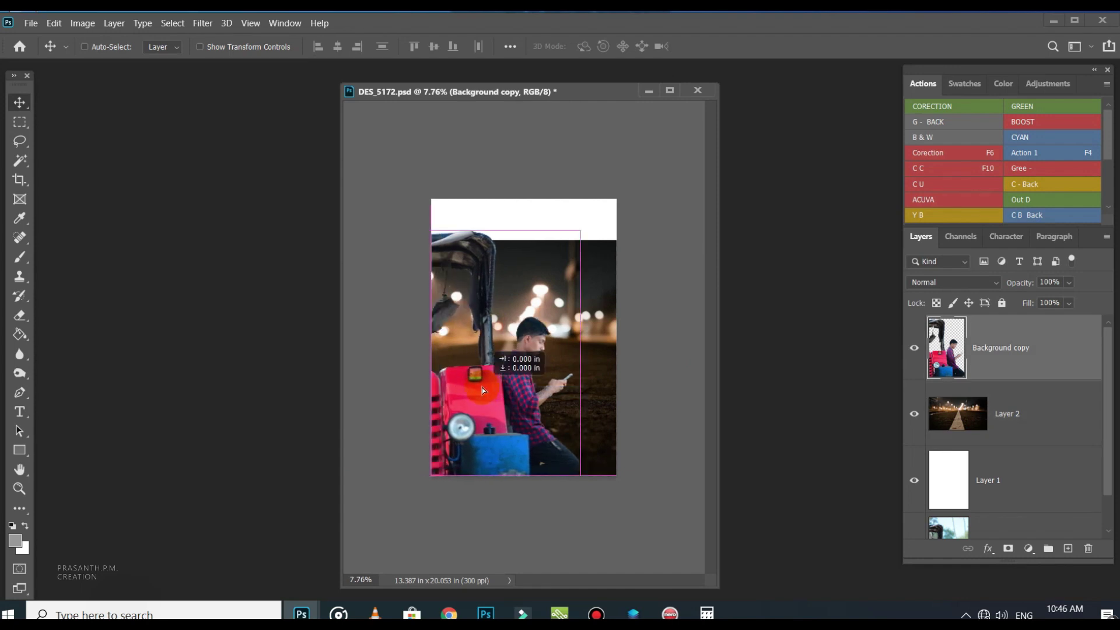
Step: Add a layer mask to the road layer and hide its sky by painting black with a 1600 px soft brush
right_click(576, 287)
left_click(598, 293)
left_click(591, 313)
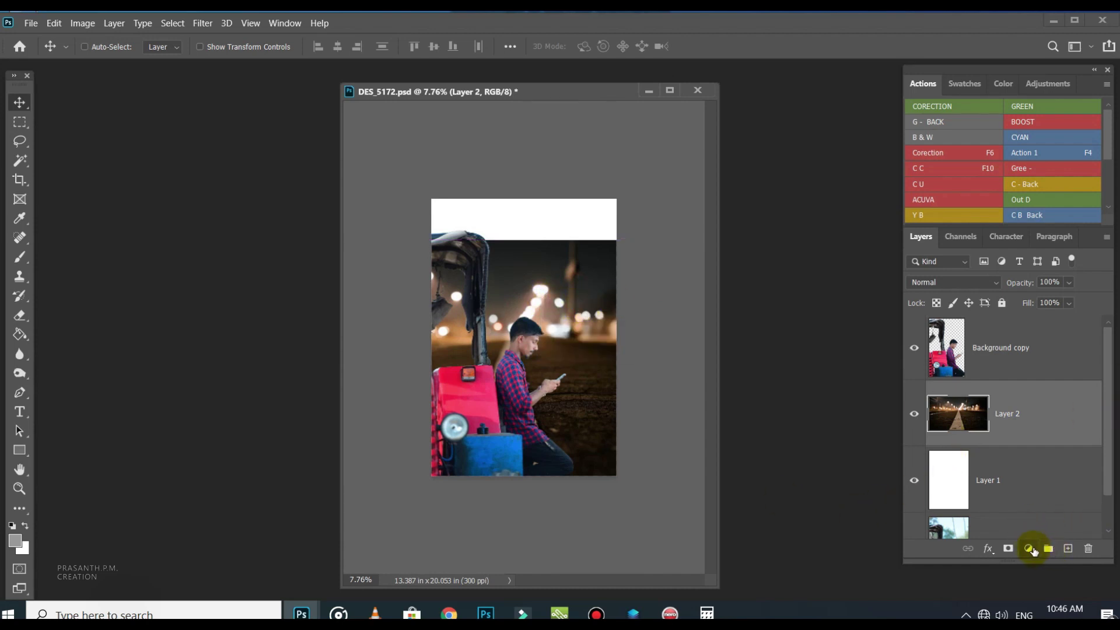
left_click(1010, 549)
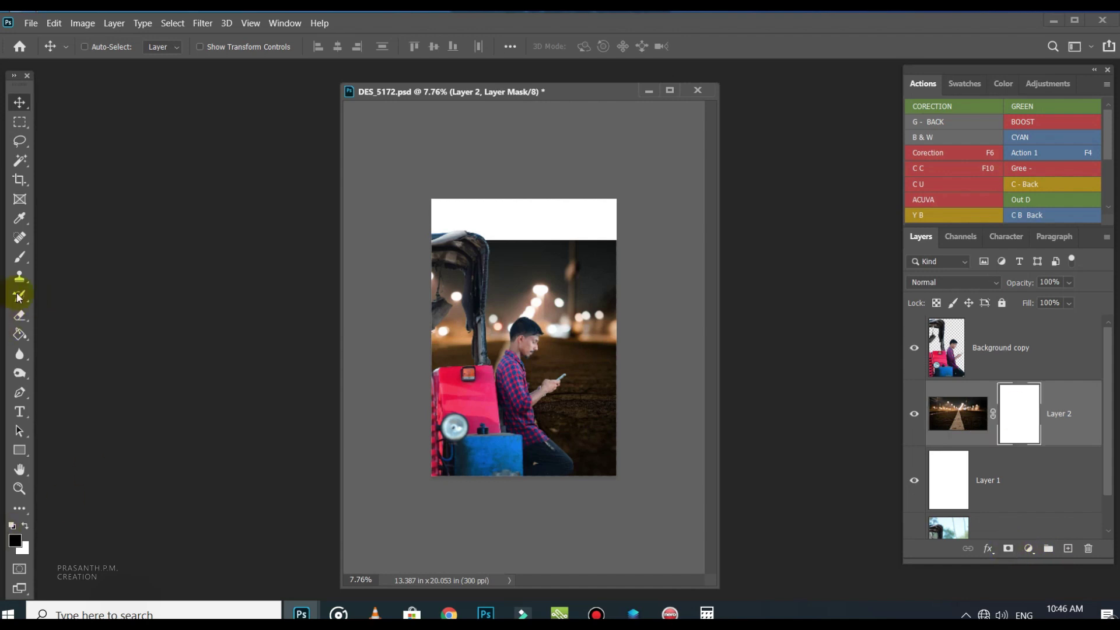
left_click(20, 258)
left_click(70, 253)
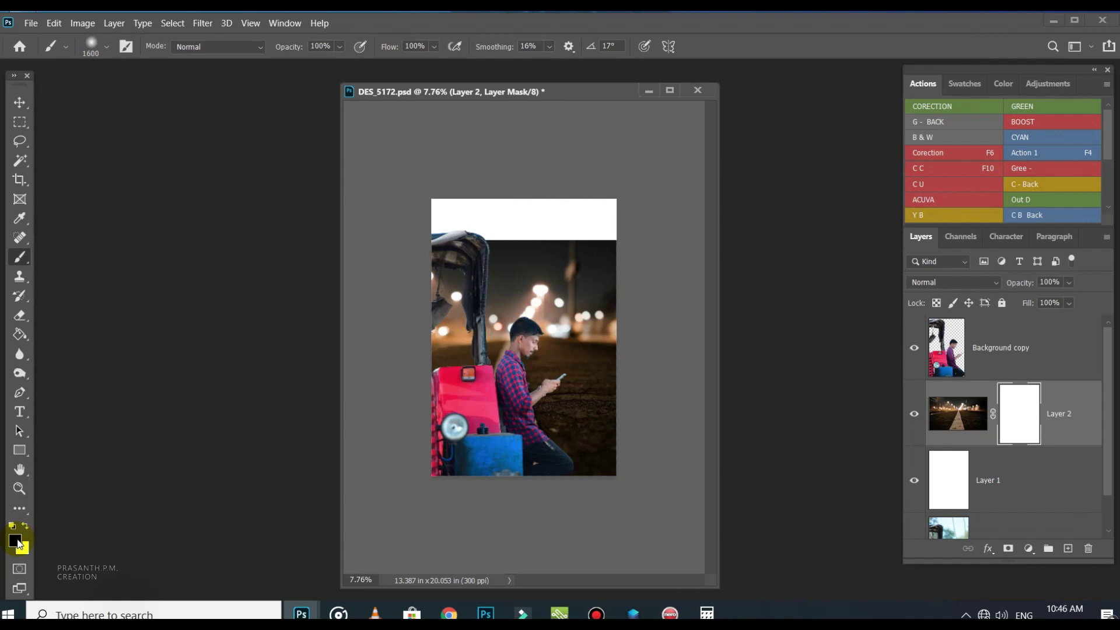
mouse_move(428, 241)
left_mouse_down()
mouse_move(640, 253)
mouse_move(500, 260)
mouse_move(406, 289)
mouse_move(600, 286)
mouse_move(363, 283)
mouse_move(600, 283)
left_mouse_up()
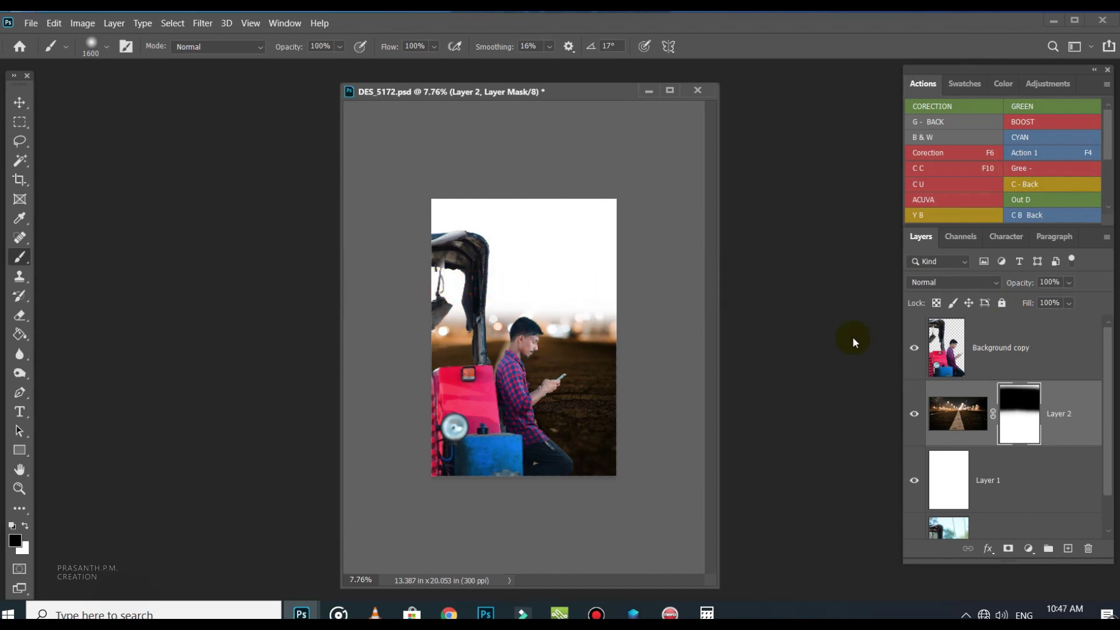
Step: Open rotterdam-zuid-holland.jpg and copy it into the composition as a layer beneath the cut-out, closing the source image
left_click(31, 23)
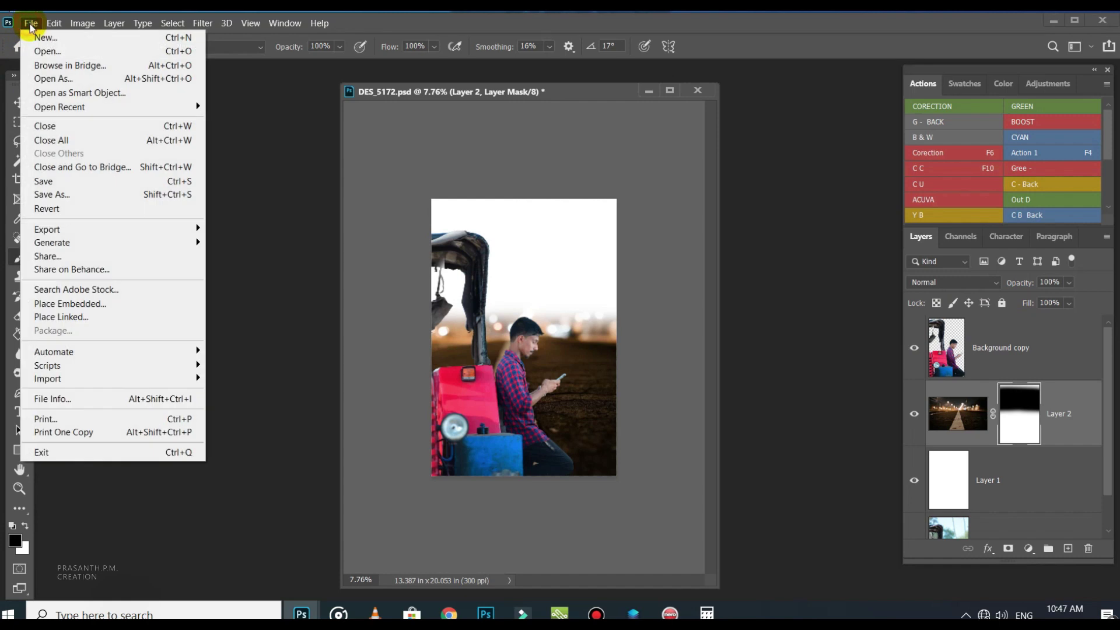
left_click(39, 47)
left_click(607, 137)
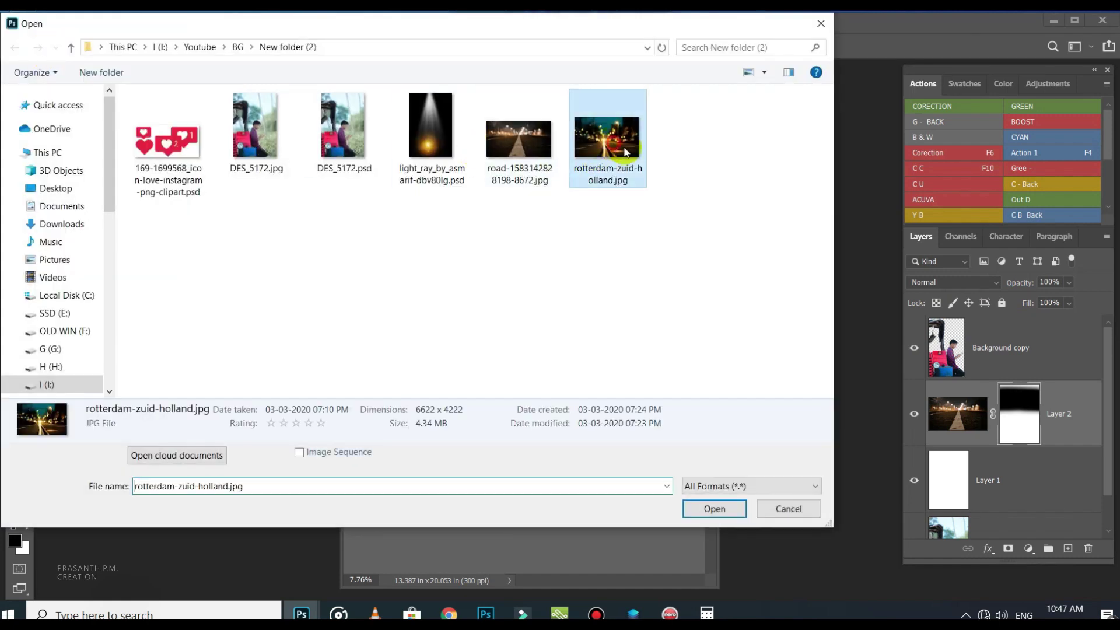
left_click(716, 508)
left_click(19, 106)
left_click_drag(240, 84, 263, 217)
left_click(510, 196)
left_click_drag(171, 268, 334, 266)
left_click(720, 215)
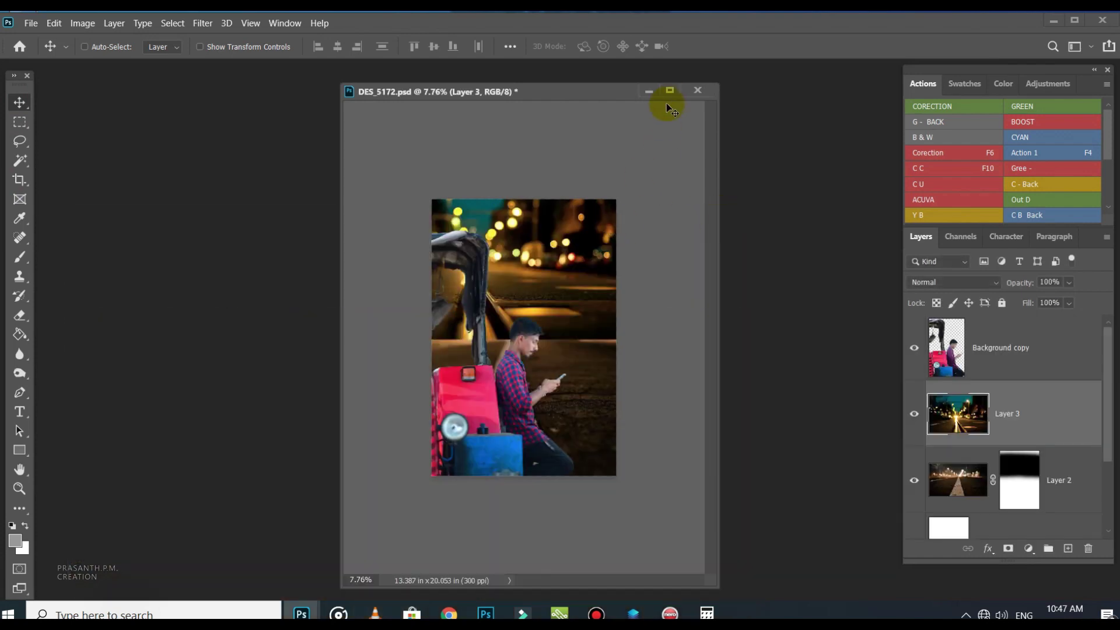
Step: Scale the street-lights layer to 121.83% and position its glowing road behind the man
scroll(569, 318, "up", 1)
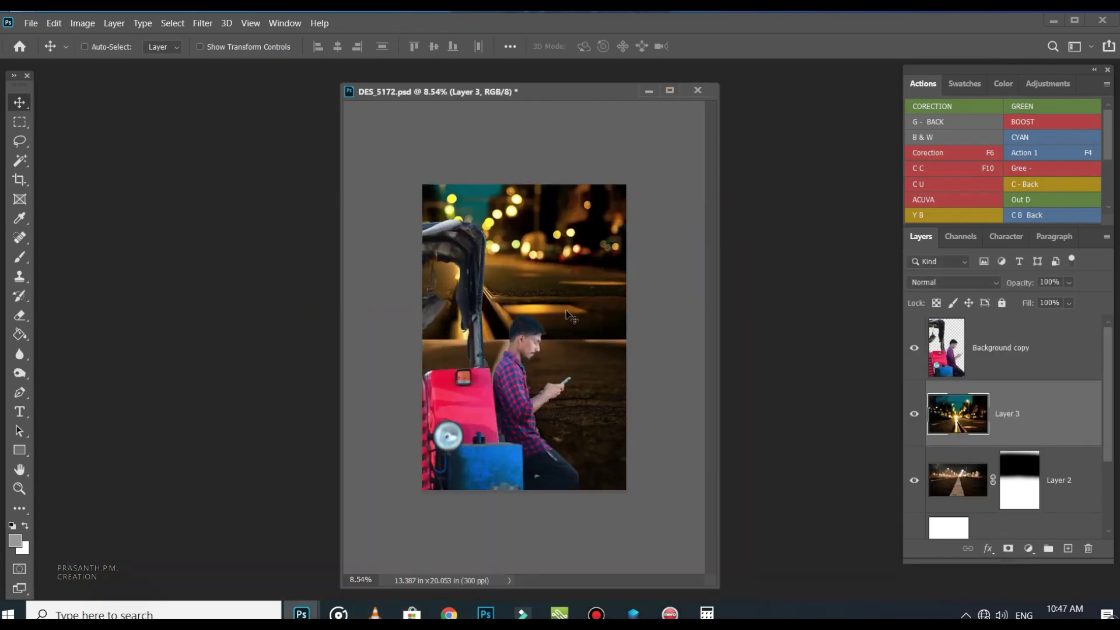
scroll(569, 317, "up", 2)
key("ctrl+t")
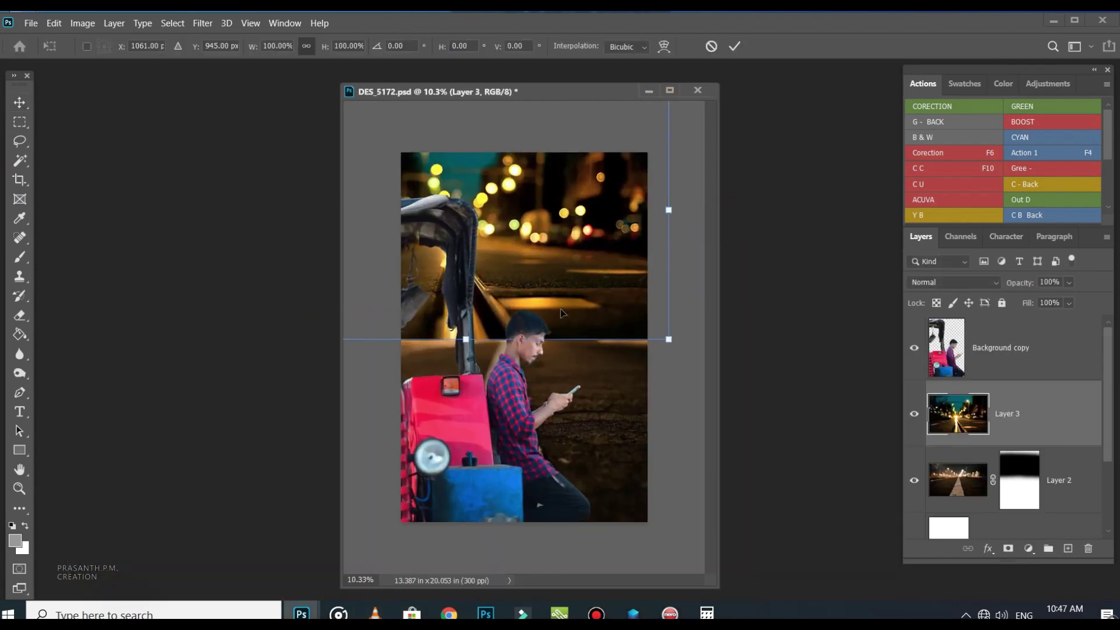
left_click_drag(670, 339, 709, 397)
left_click_drag(557, 261, 613, 299)
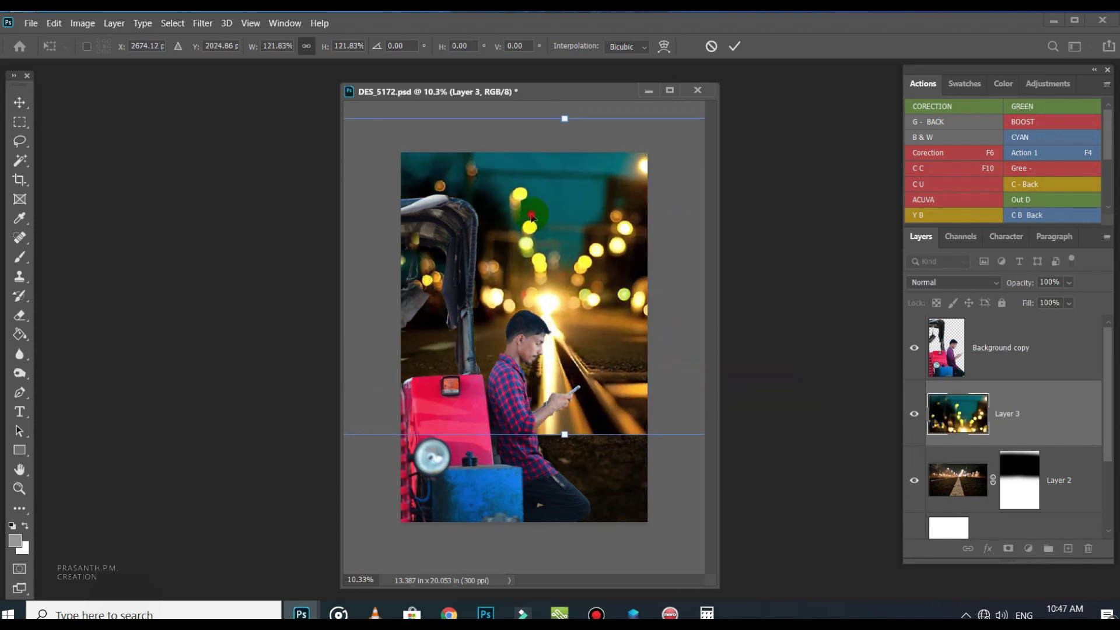
double_click(534, 214)
Step: Move the street-lights layer below the masked road layer and lower it to blend with the road's horizon
left_click_drag(1053, 467, 1051, 400)
left_click(1033, 490)
left_click_drag(538, 218, 538, 275)
scroll(666, 350, "down", 1)
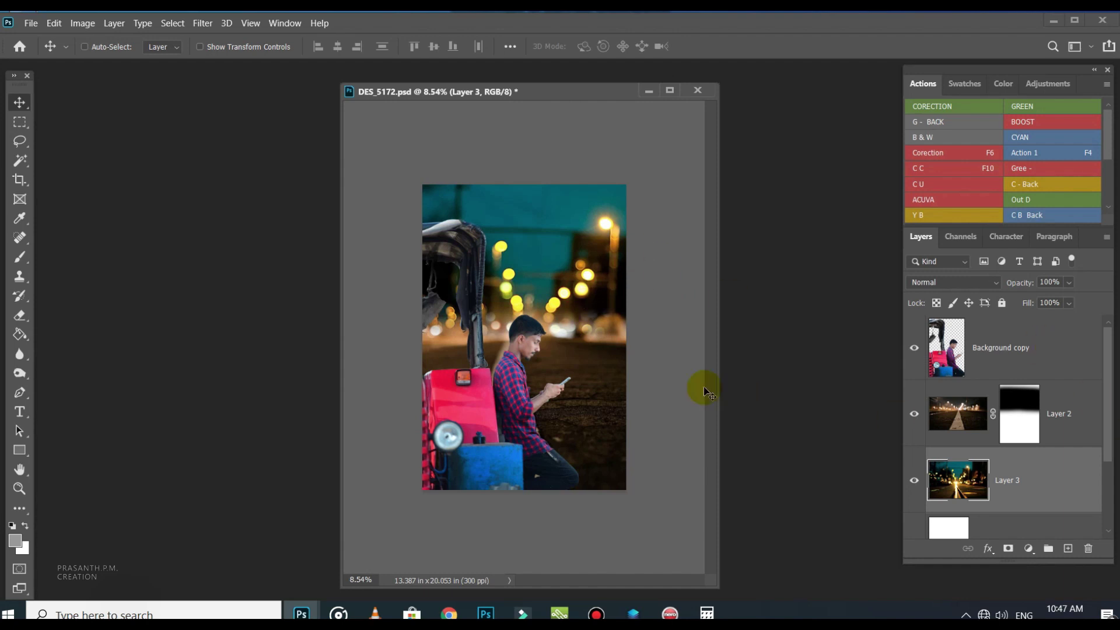
scroll(704, 391, "up", 1)
scroll(573, 330, "up", 2)
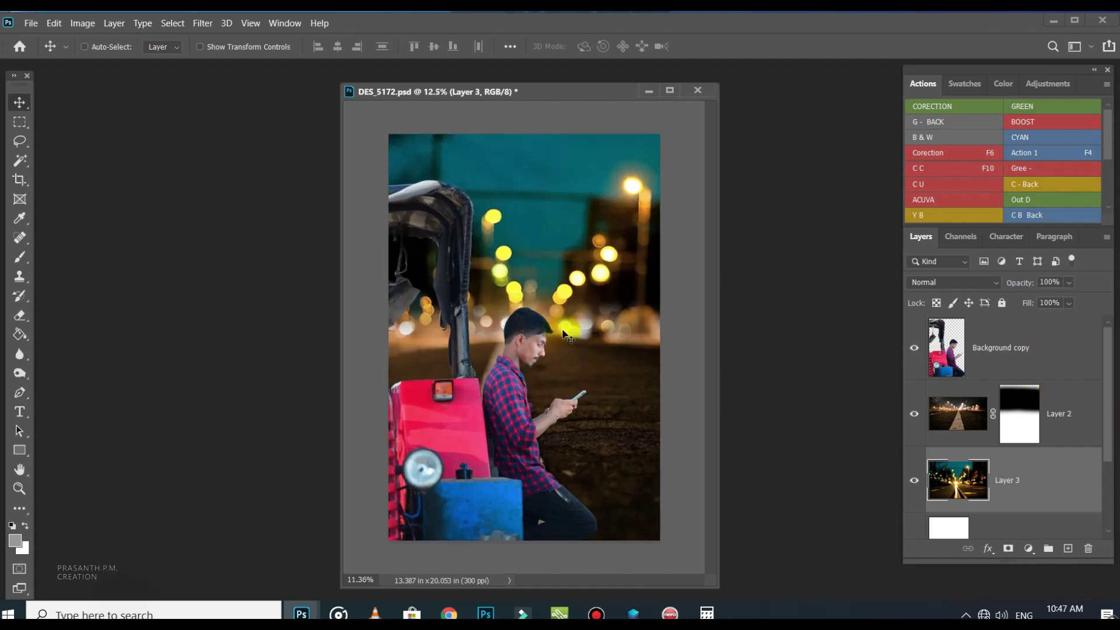
Step: Add a Color Balance adjustment clipped to the Background copy cut-out, with midtones Cyan-Red +19 and Yellow-Blue -21
scroll(605, 307, "down", 3)
scroll(542, 333, "up", 7)
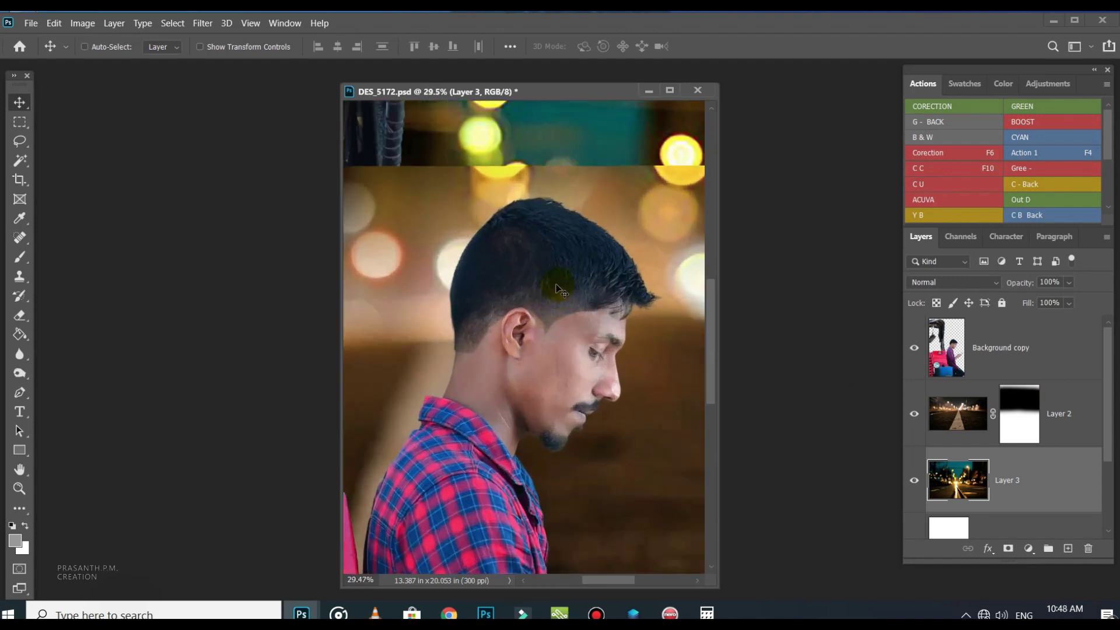
scroll(559, 295, "down", 4)
scroll(558, 295, "up", 2)
left_click(1021, 349)
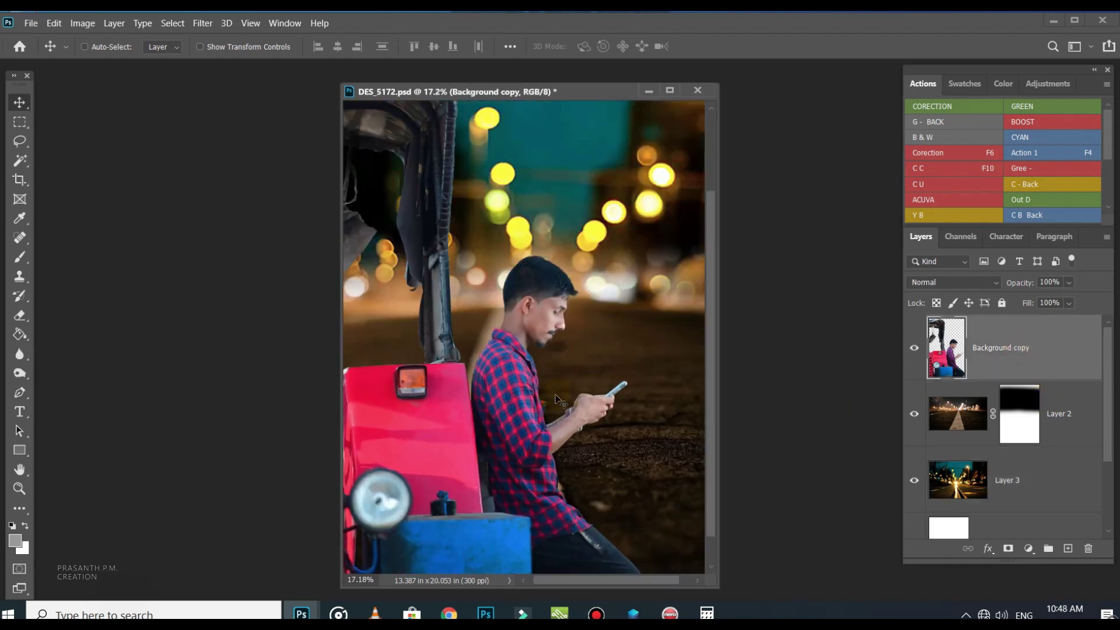
left_click(1000, 349)
left_click(1088, 154)
left_click(1048, 84)
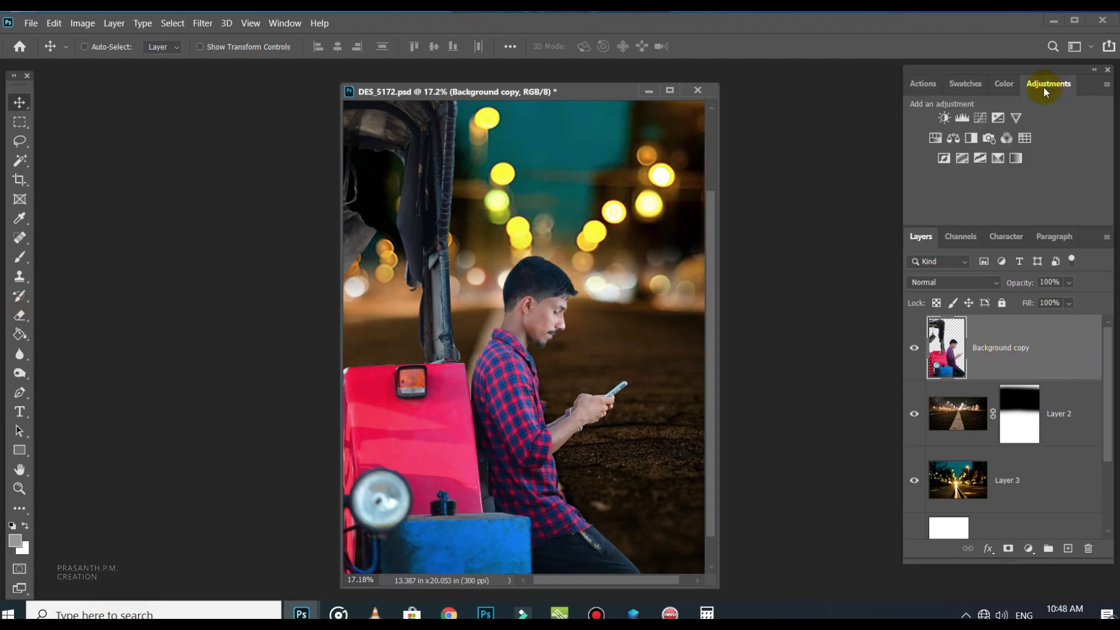
left_click(953, 138)
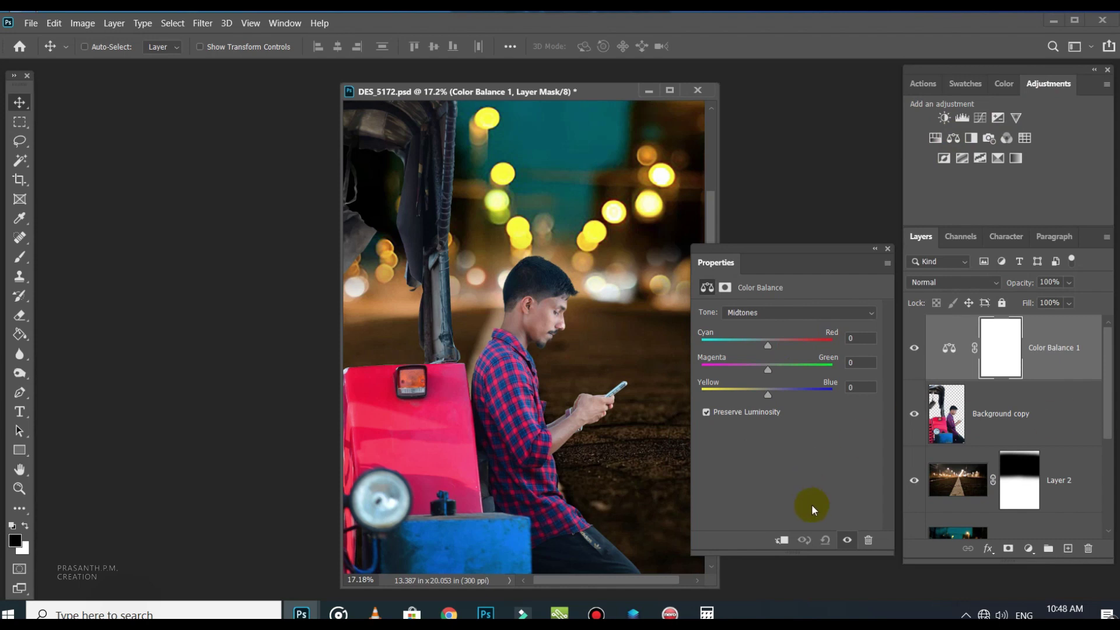
left_click(782, 541)
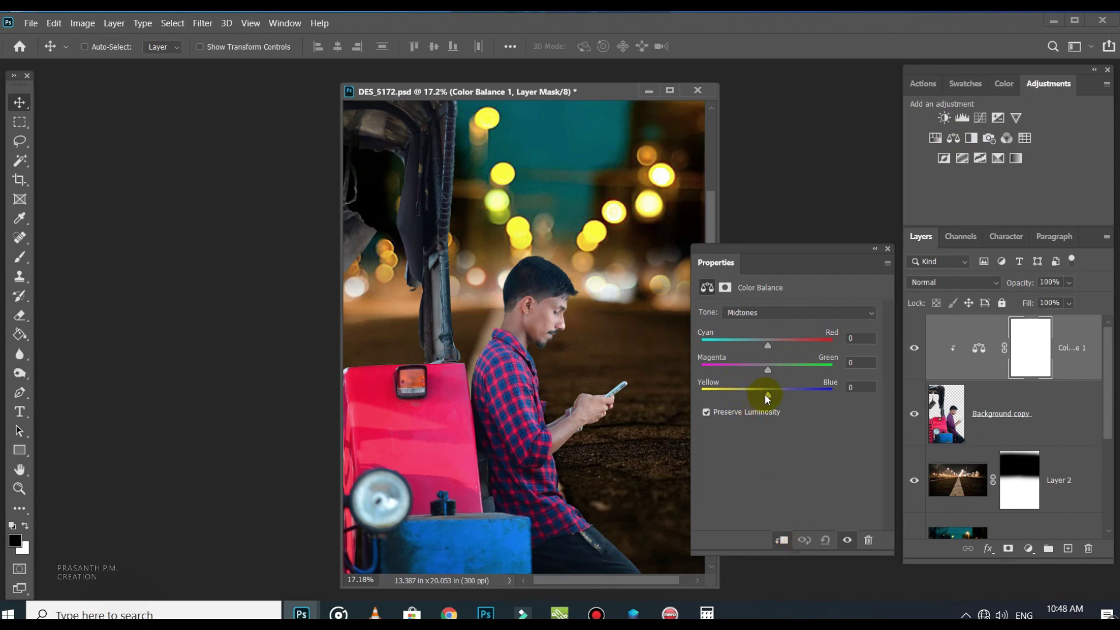
left_click_drag(768, 345, 780, 342)
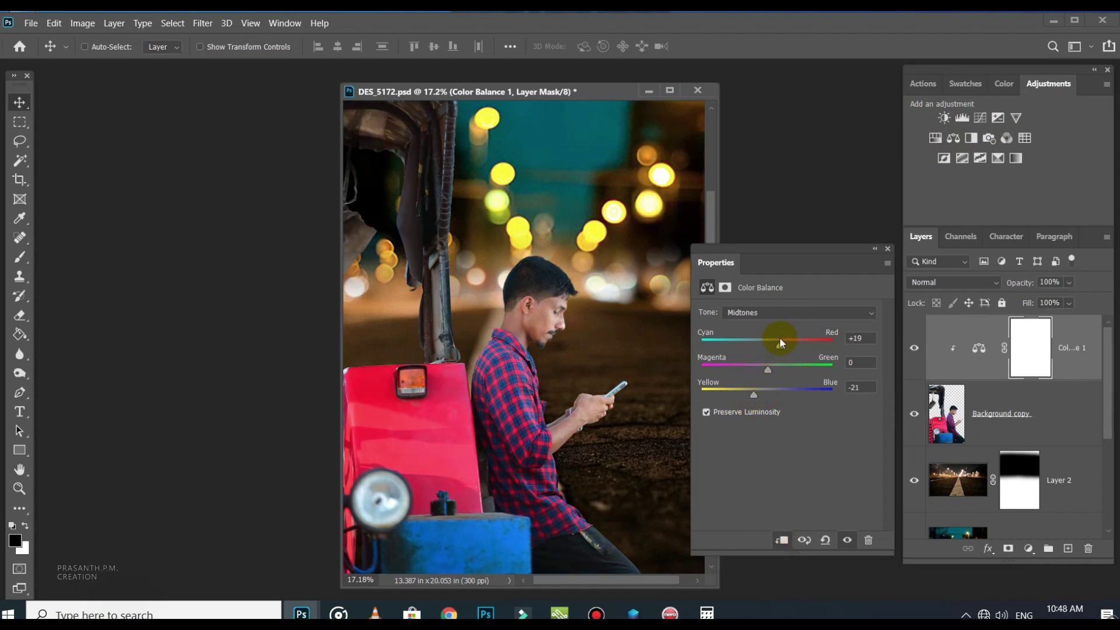
left_click(888, 251)
Step: Compare the whole image with the Color Balance adjustment hidden and shown
key("ctrl+0")
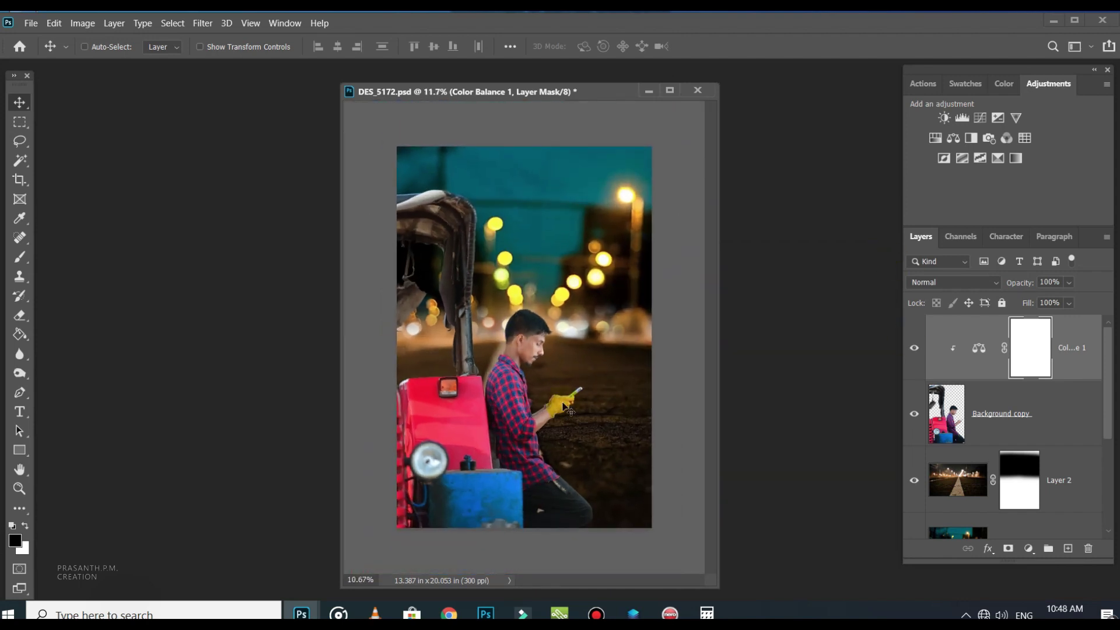
left_click(912, 351)
left_click(912, 350)
left_click(912, 350)
left_click(913, 350)
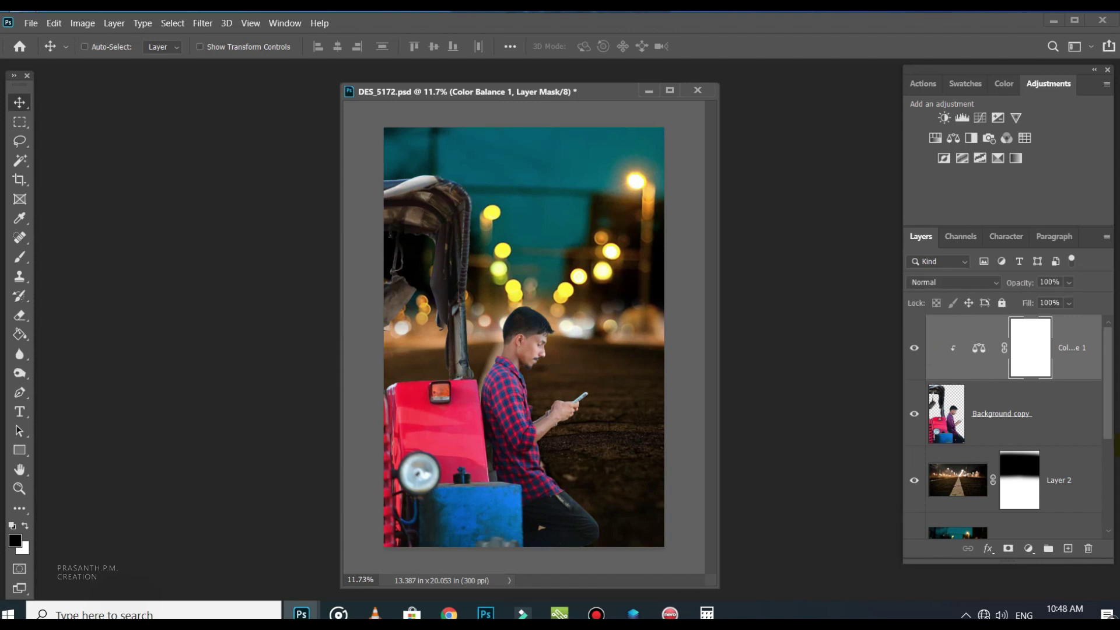
Step: Merge the Color Balance adjustment with the Background copy cut-out into one layer
left_click(1065, 410)
left_click(1081, 351, "ctrl")
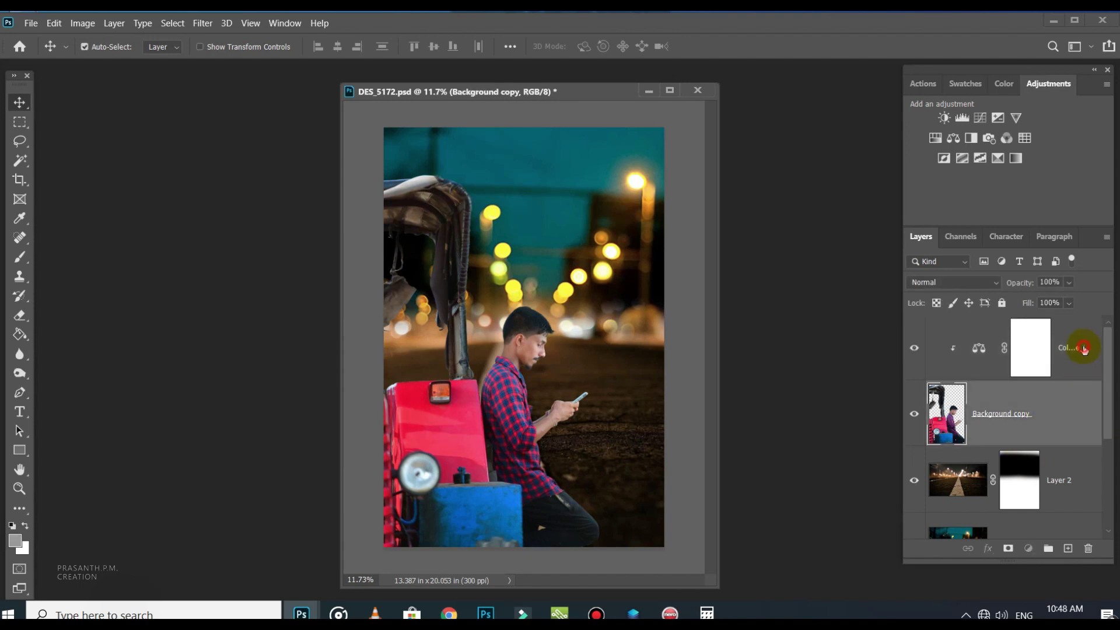
key("ctrl+e")
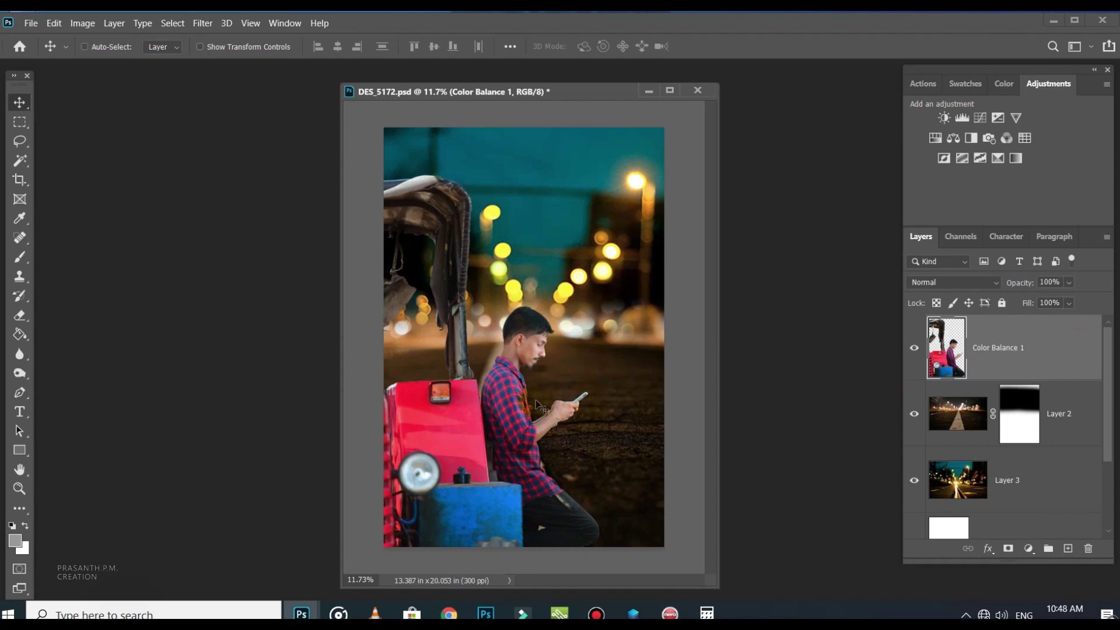
Step: Add a Curves adjustment on top and darken the image with an RGB point at input 146, output 106
scroll(530, 356, "up", 4)
scroll(530, 356, "down", 4)
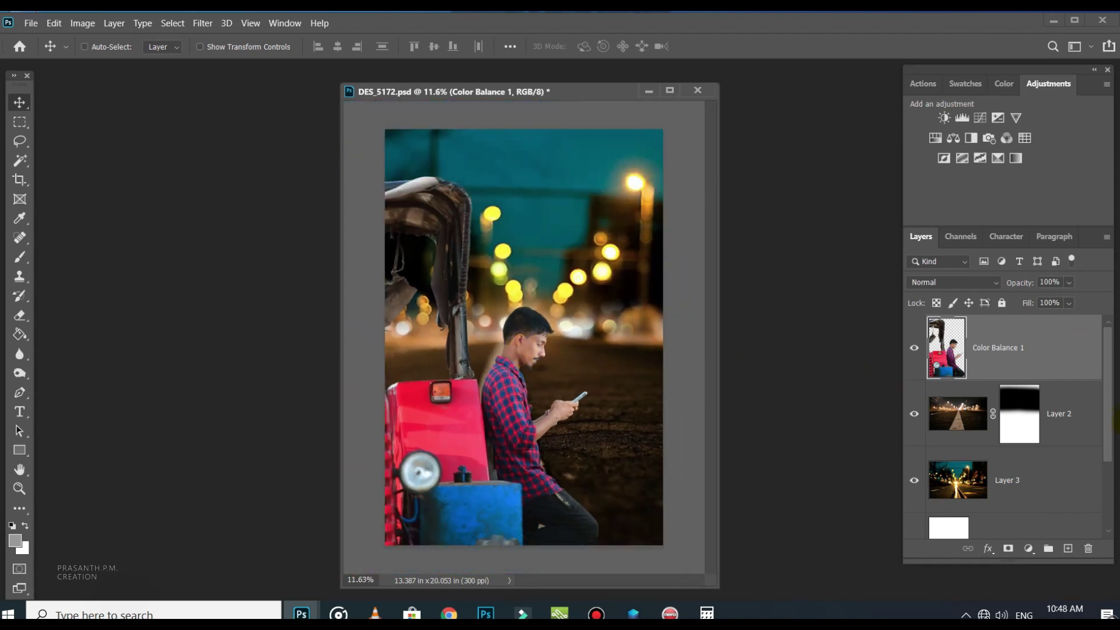
left_click(981, 118)
left_click_drag(803, 416, 811, 428)
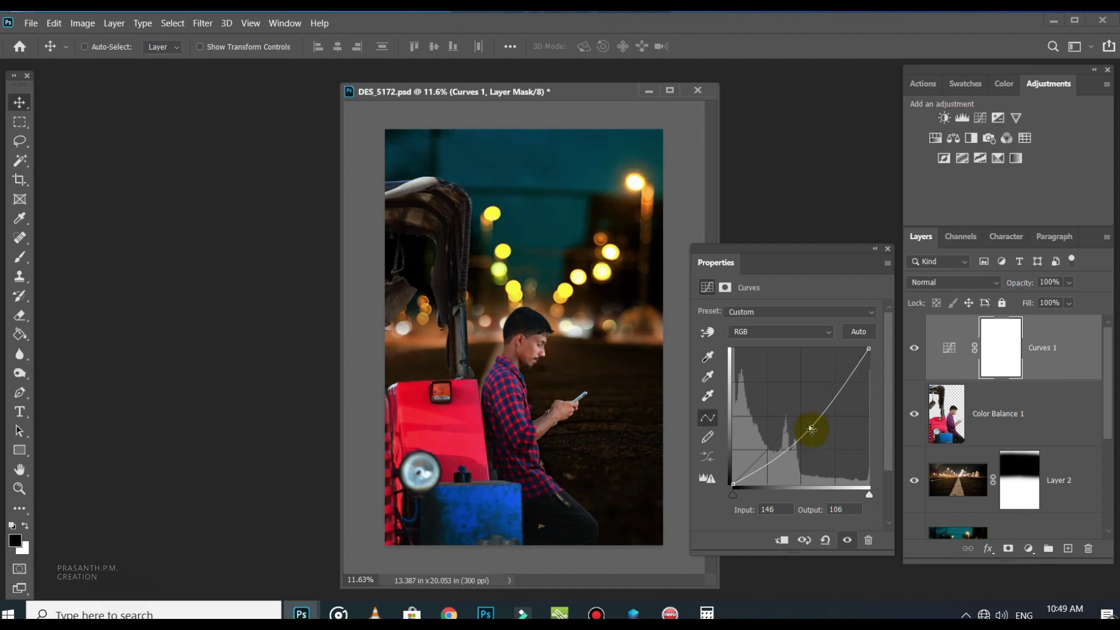
left_click(888, 249)
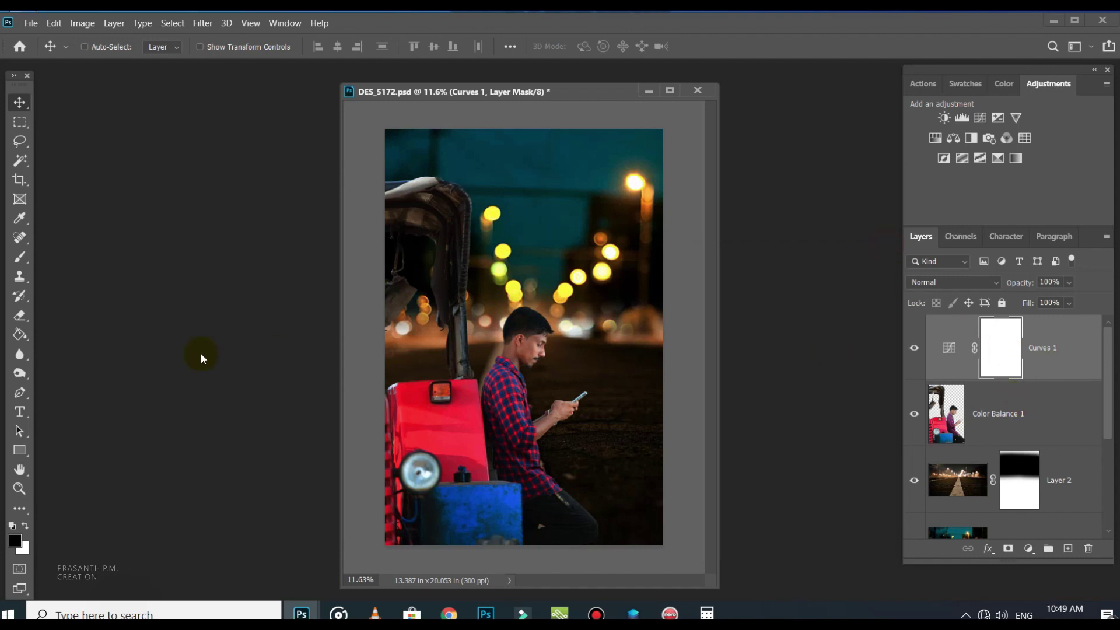
Step: Paint black on the Curves mask over the man's face and upper body, using a soft brush at 1600 px and enlarged to 2500 px
left_click(26, 260)
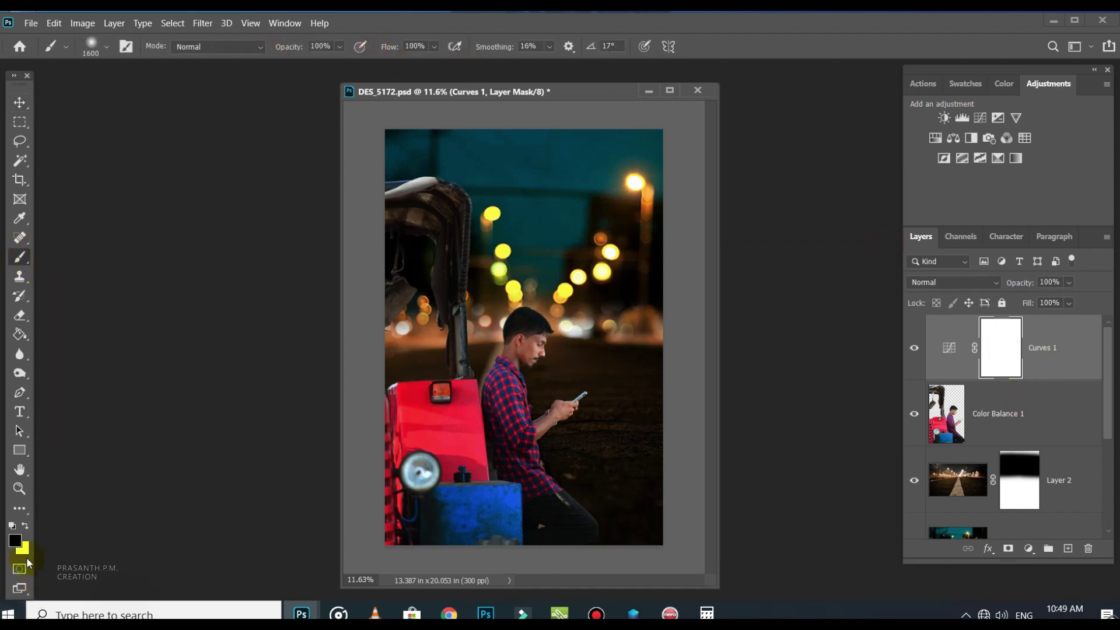
left_click_drag(537, 350, 544, 407)
mouse_move(540, 360)
left_mouse_down()
mouse_move(519, 348)
mouse_move(531, 383)
left_mouse_up()
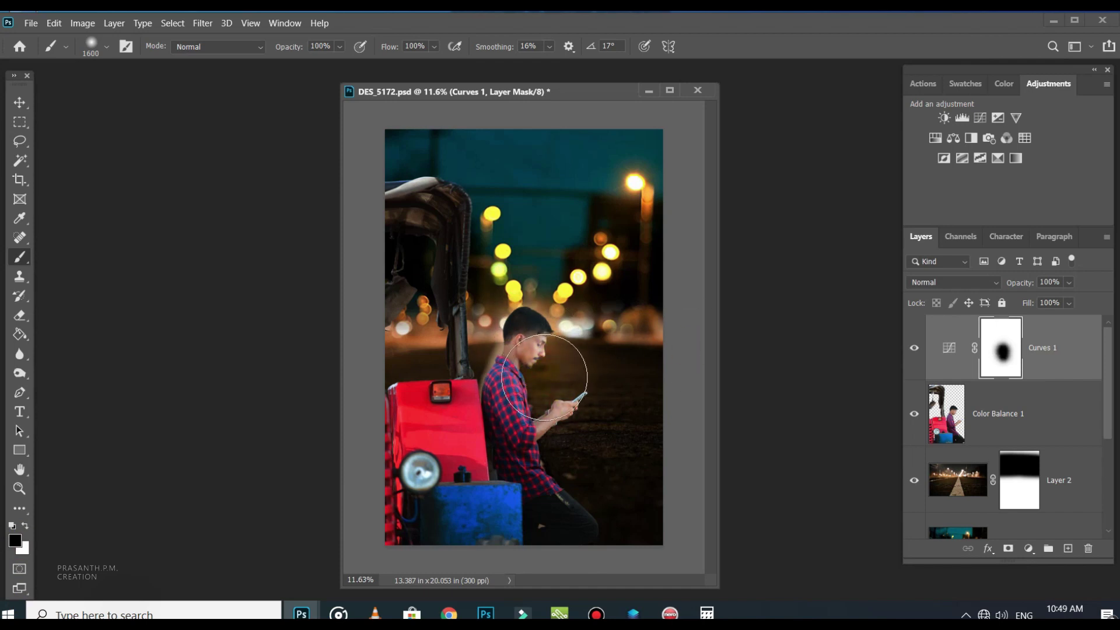
key("bracketright")
key("bracketright")
key("bracketright")
key("bracketright")
key("bracketright")
key("bracketright")
key("bracketright")
key("bracketright")
key("bracketright")
left_click(524, 388)
mouse_move(518, 340)
left_mouse_down()
mouse_move(541, 398)
mouse_move(511, 352)
mouse_move(536, 376)
mouse_move(527, 380)
mouse_move(542, 412)
mouse_move(530, 376)
left_mouse_up()
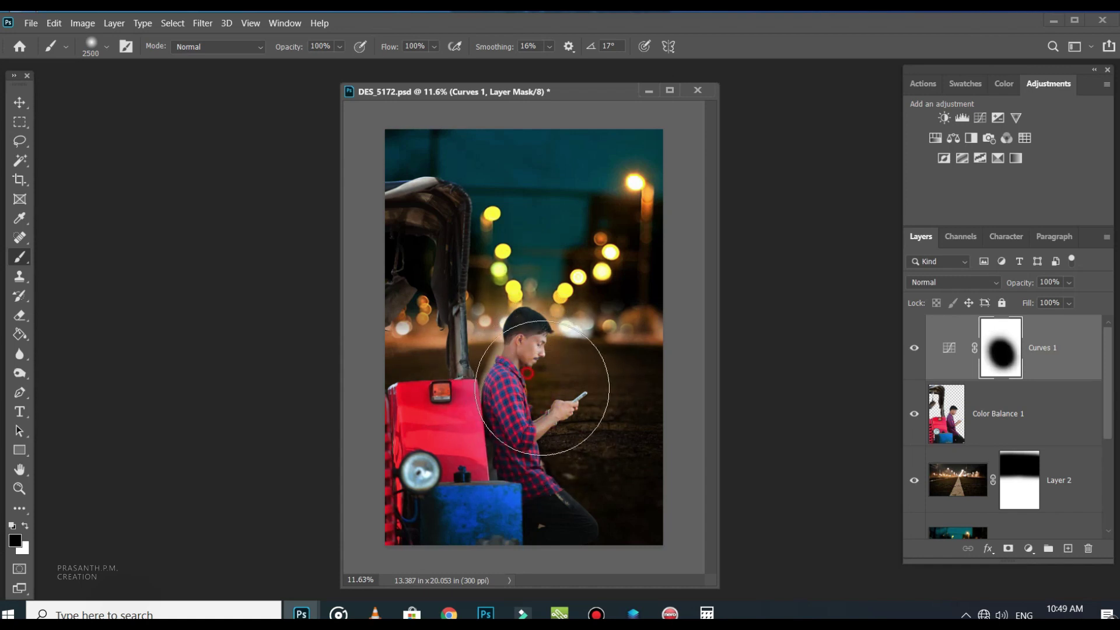
Step: Duplicate the Color Balance 1 cut-out layer and clip a Levels adjustment to the copy with the black input level at 66
left_click(1085, 409)
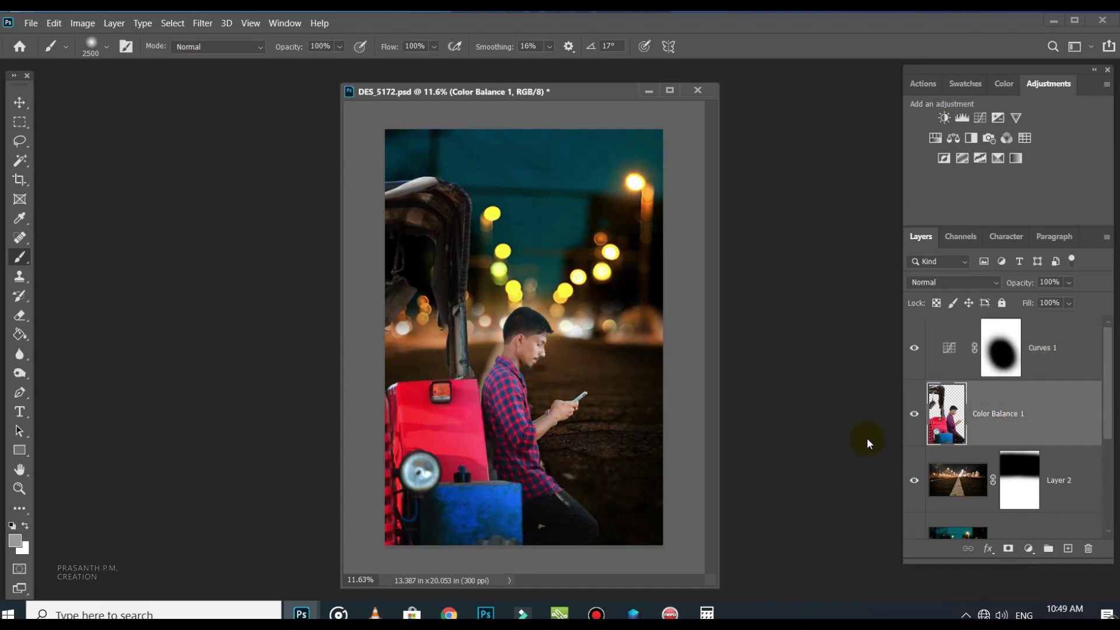
key("ctrl+j")
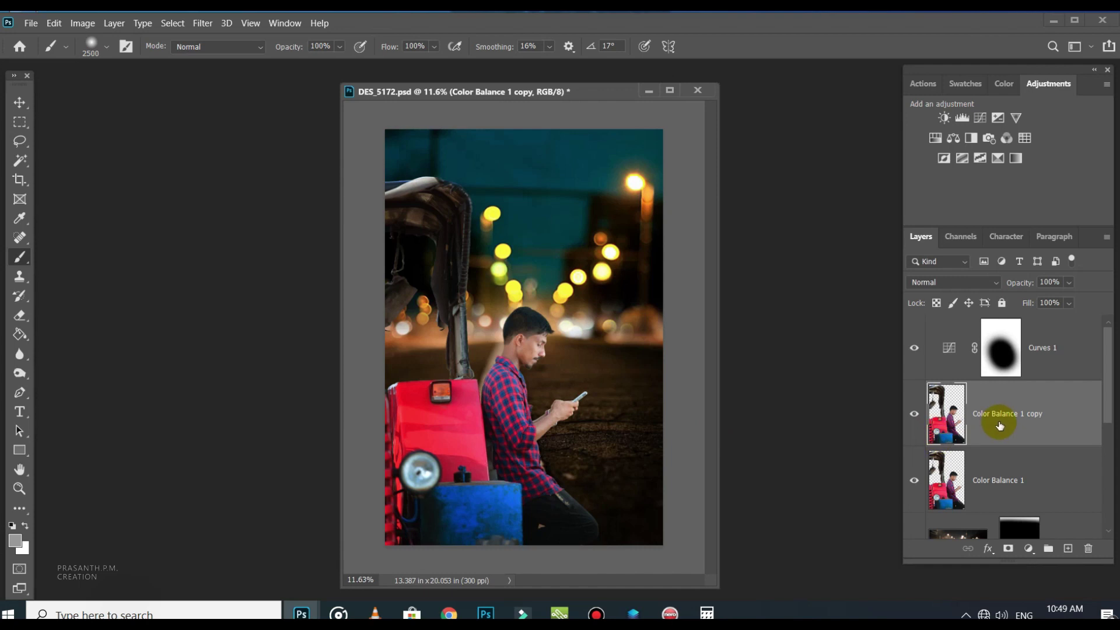
left_click(962, 118)
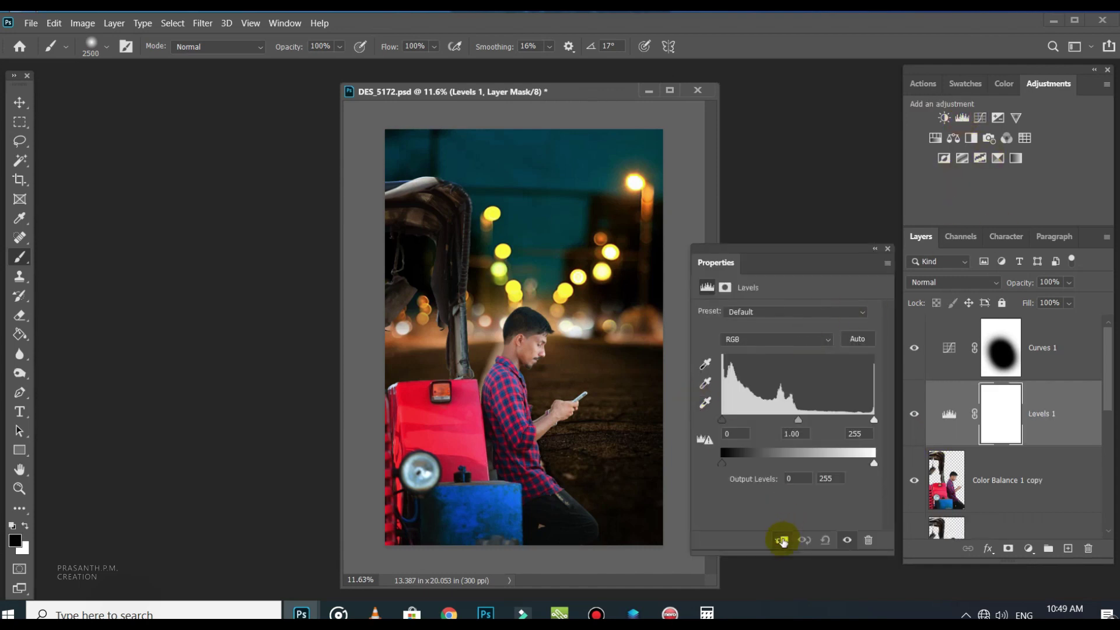
left_click(781, 541)
left_click_drag(724, 422, 760, 424)
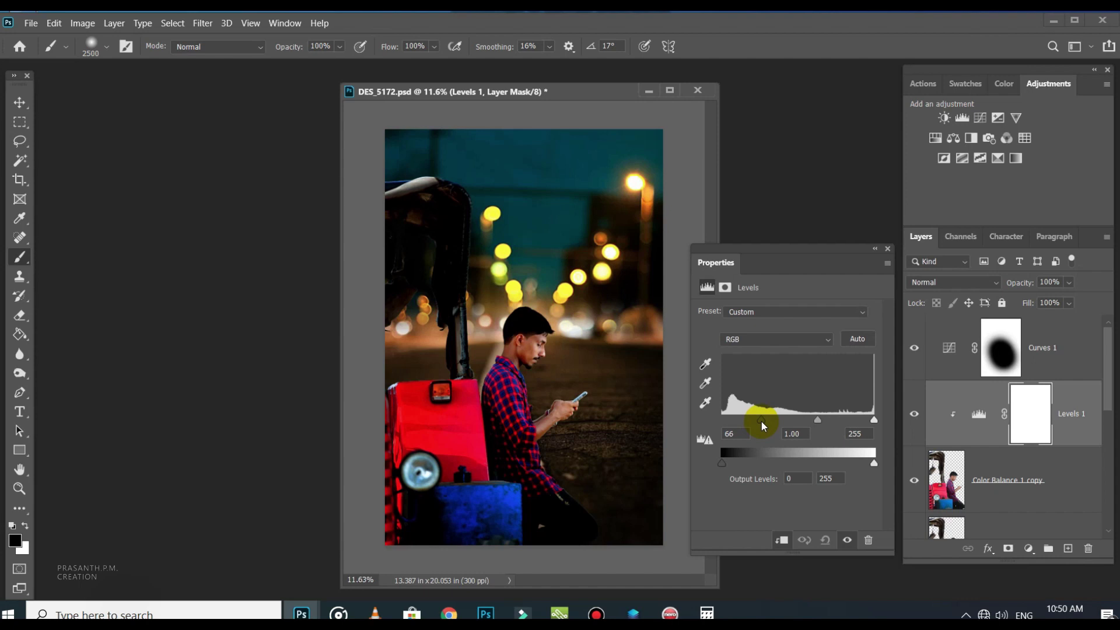
left_click(888, 249)
Step: Paint black on the Levels mask over the front of the man's hair and his face, using a 400 px soft brush
scroll(525, 396, "up", 5)
scroll(493, 364, "up", 2)
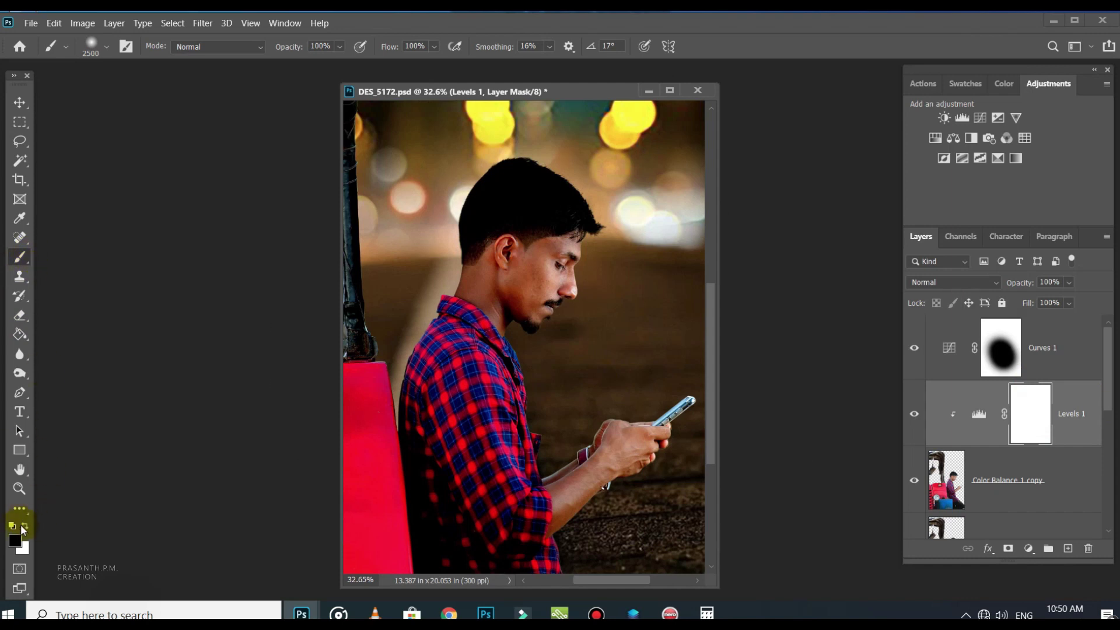
key("d")
key("bracketleft")
key("bracketleft")
key("bracketleft")
key("bracketleft")
key("bracketleft")
key("bracketleft")
key("bracketleft")
key("bracketleft")
key("bracketleft")
key("bracketleft")
key("bracketleft")
key("bracketleft")
key("bracketleft")
key("bracketleft")
key("bracketleft")
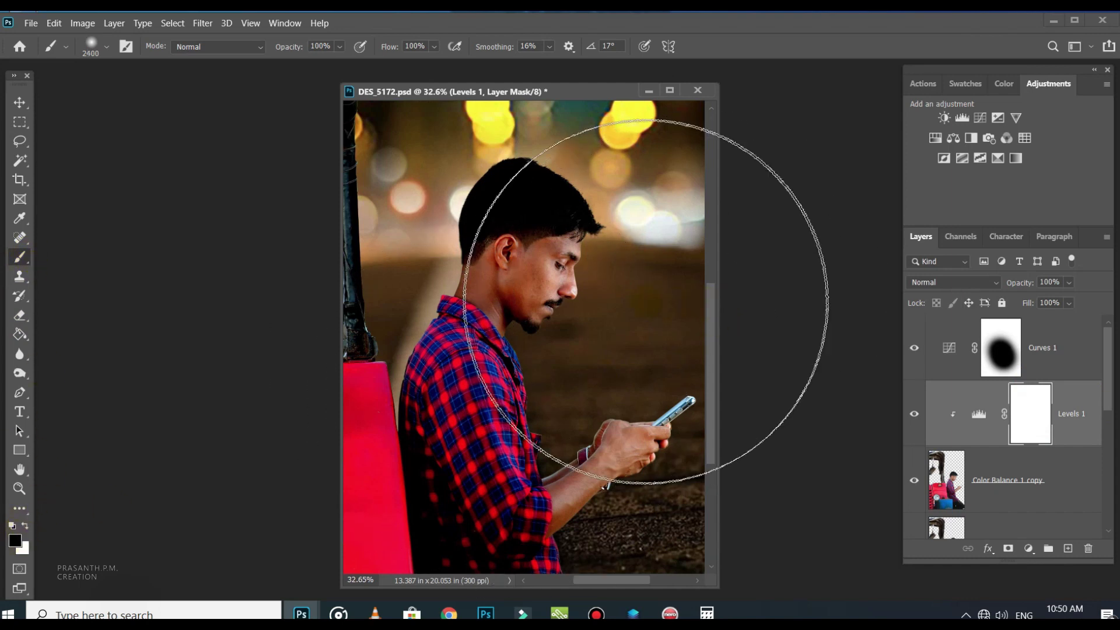
key("bracketleft")
key("bracketleft")
key("bracketleft")
key("bracketleft")
key("bracketleft")
key("bracketleft")
left_click(588, 187)
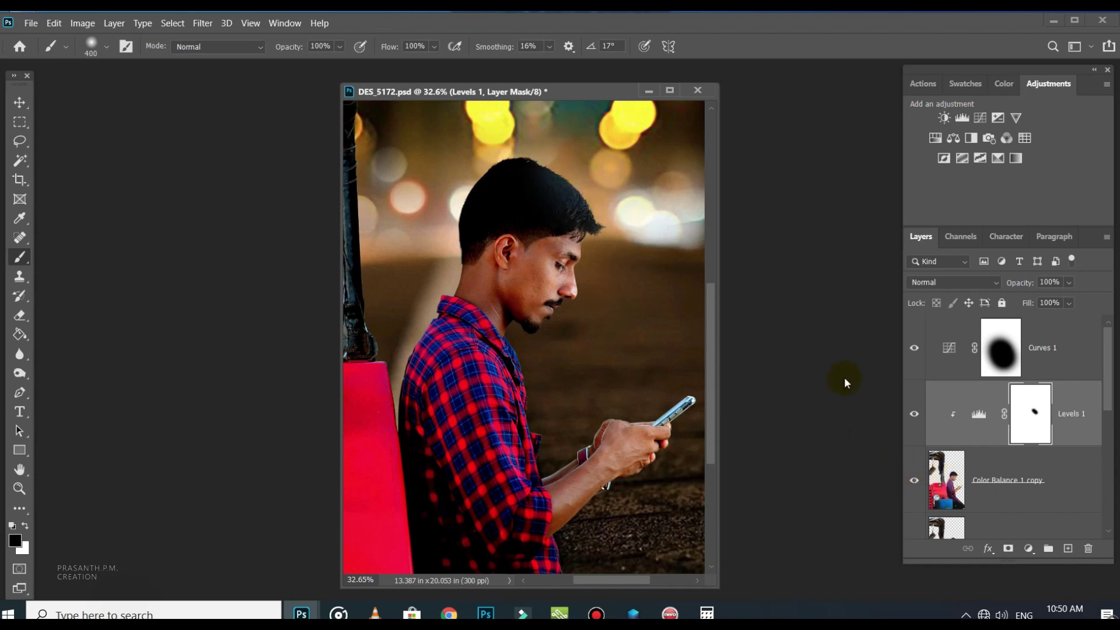
mouse_move(568, 343)
left_mouse_down()
mouse_move(568, 296)
mouse_move(570, 366)
left_mouse_up()
mouse_move(582, 187)
left_mouse_down()
mouse_move(603, 226)
mouse_move(527, 149)
mouse_move(613, 217)
mouse_move(610, 243)
left_mouse_up()
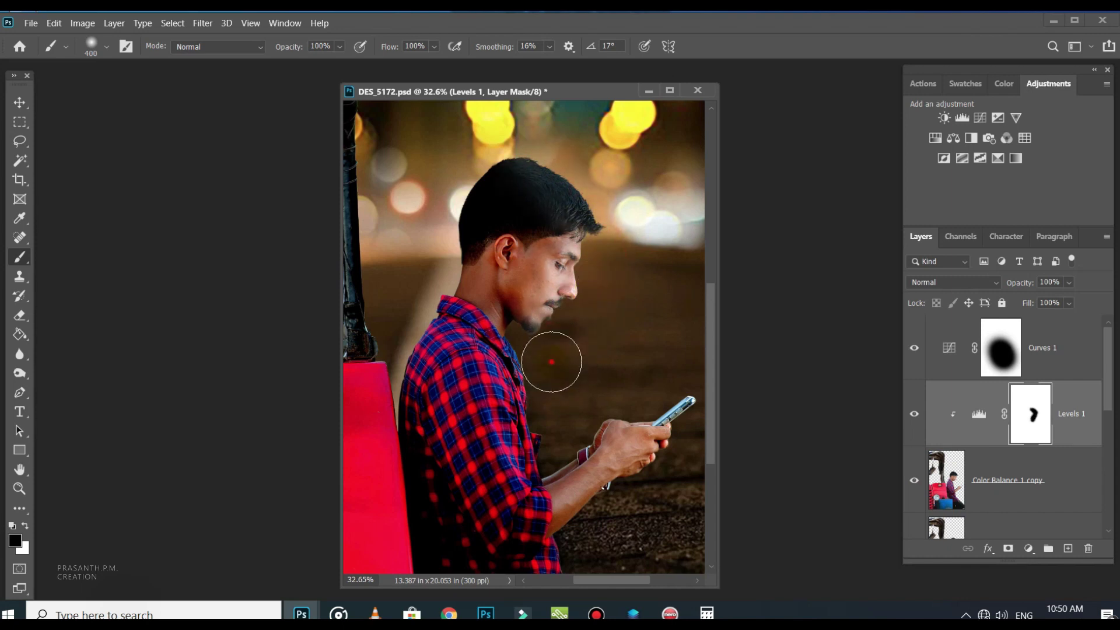
Step: Continue painting black on the Levels mask over the man's hands, forearms and the front of his shirt
scroll(560, 368, "up", 2)
scroll(548, 351, "down", 2)
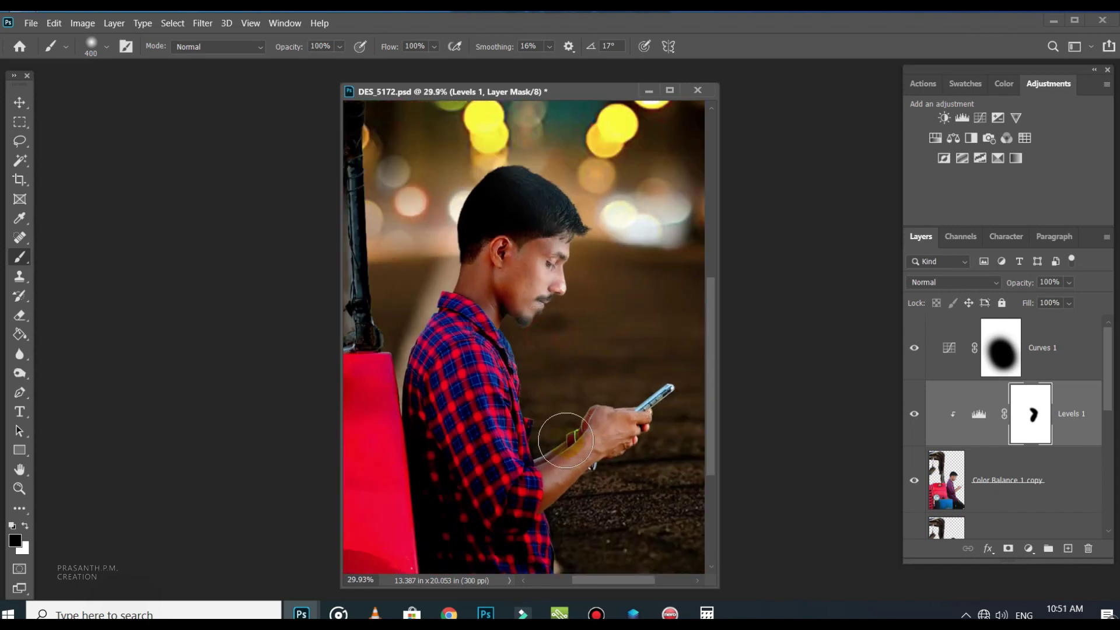
left_click(620, 395)
left_click(535, 333)
scroll(528, 362, "down", 3)
mouse_move(520, 349)
left_mouse_down()
mouse_move(535, 367)
mouse_move(535, 322)
mouse_move(561, 303)
left_mouse_up()
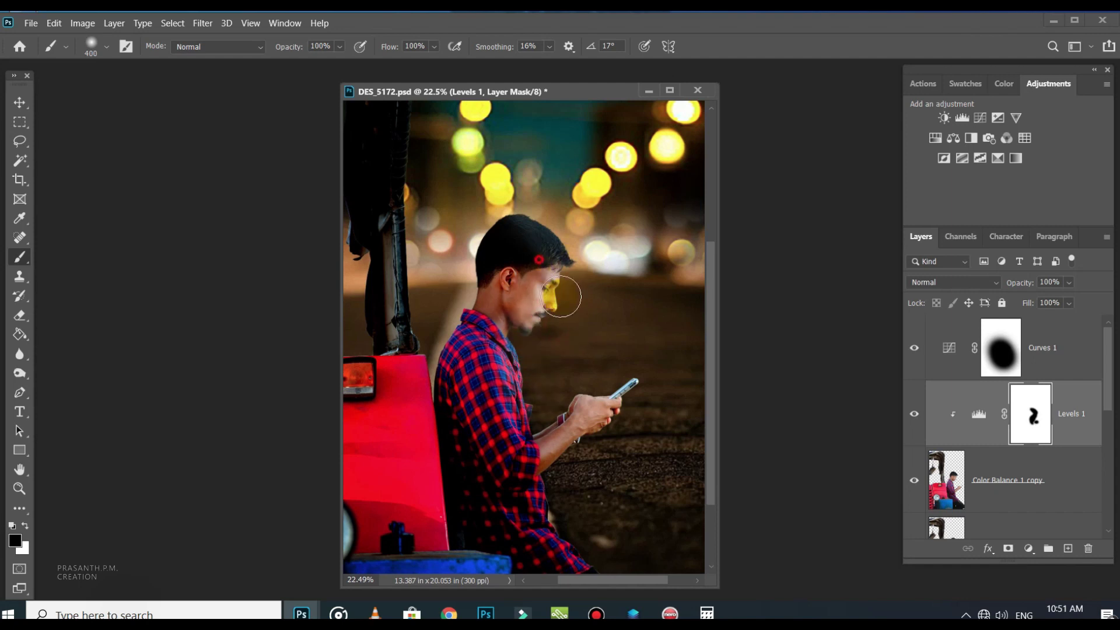
scroll(599, 357, "down", 2)
scroll(575, 311, "down", 4)
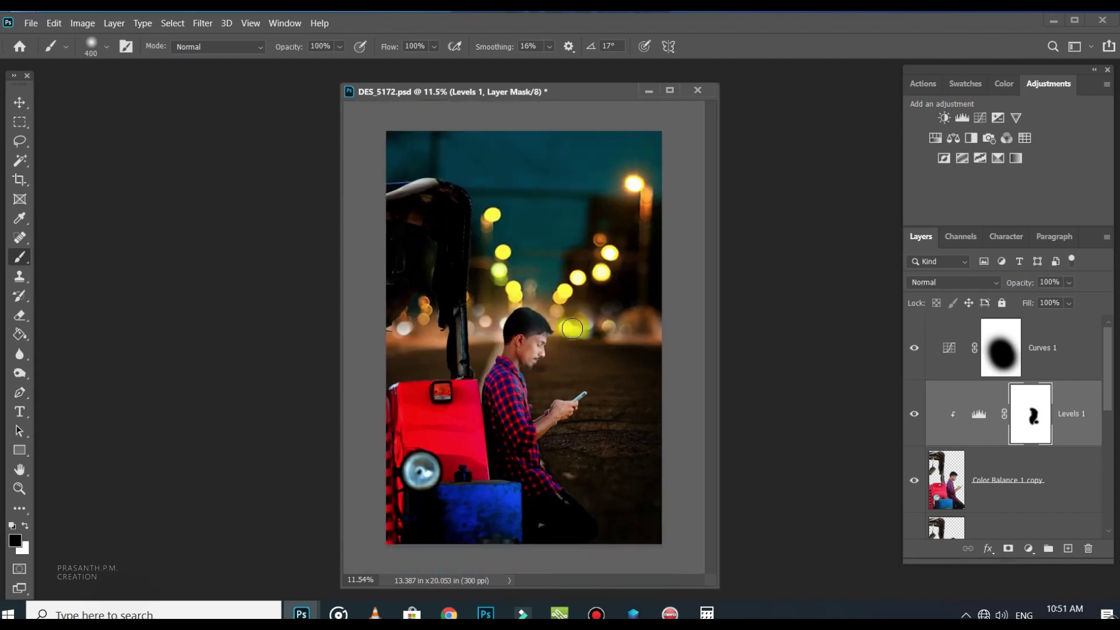
scroll(546, 348, "up", 4)
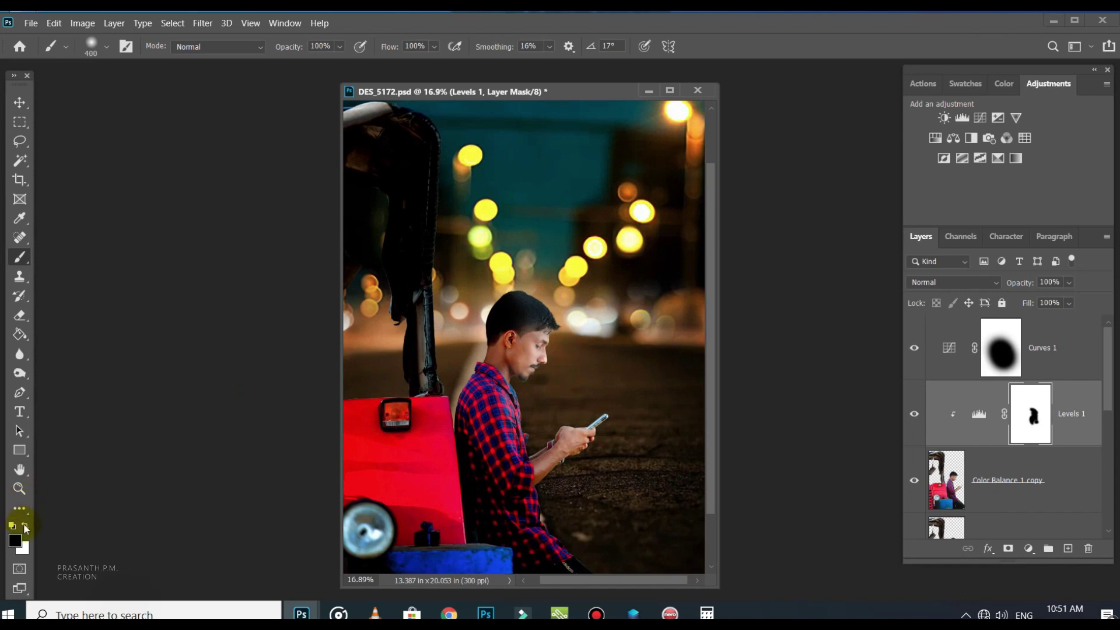
Step: Paint black on the Levels mask over the man's trouser legs and along the lower edge of the cut-out
left_click(25, 527)
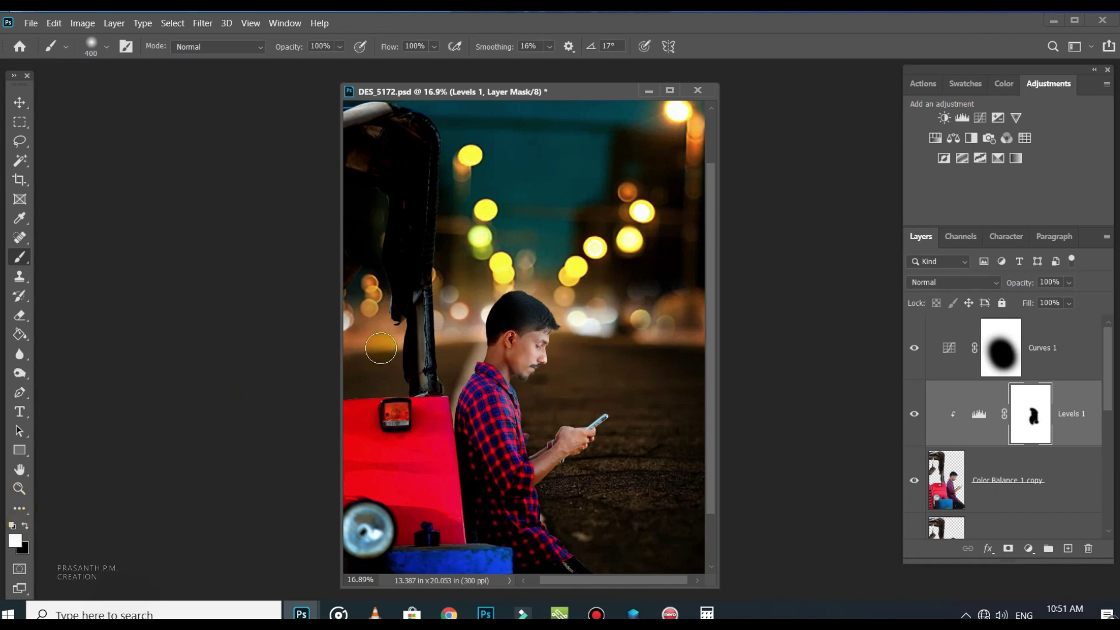
scroll(740, 449, "down", 1)
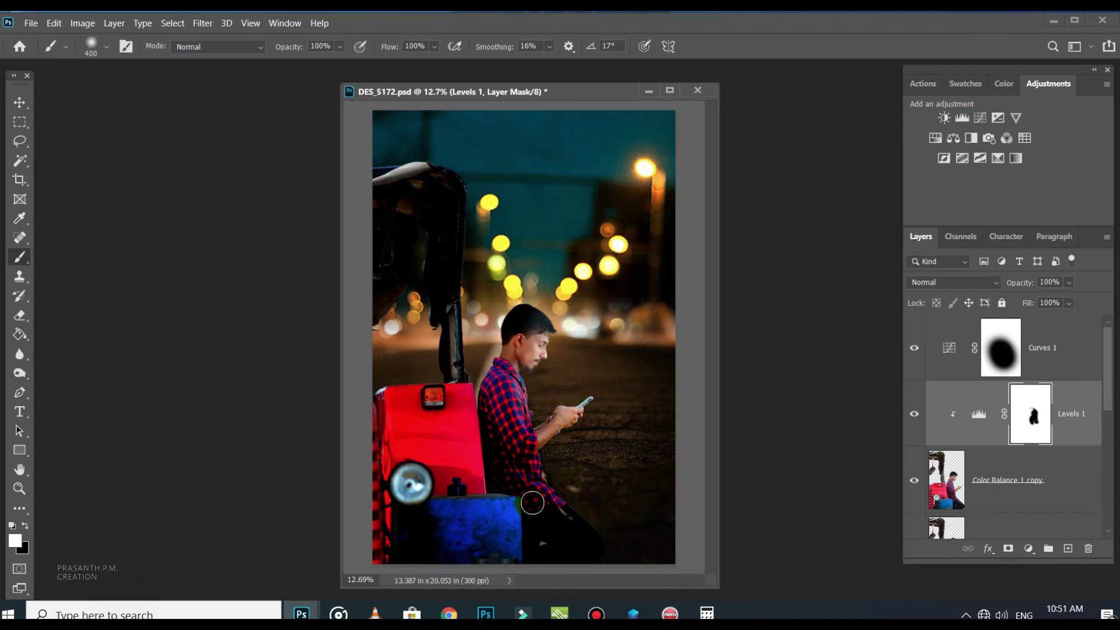
key("x")
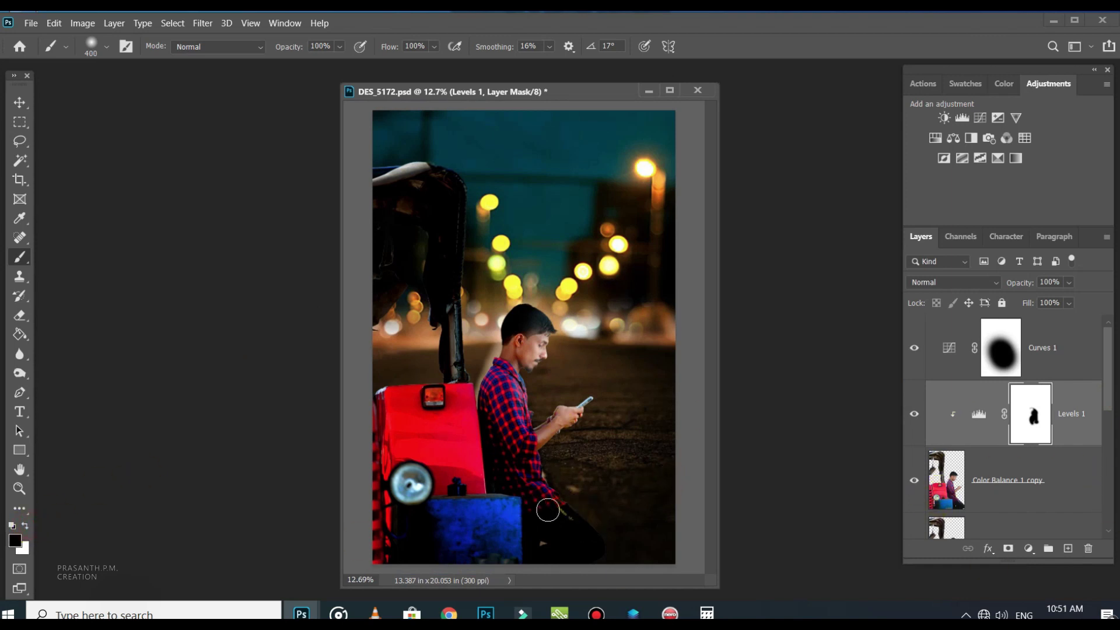
left_click_drag(548, 510, 578, 549)
mouse_move(460, 560)
left_mouse_down()
mouse_move(525, 529)
mouse_move(525, 558)
mouse_move(570, 576)
left_mouse_up()
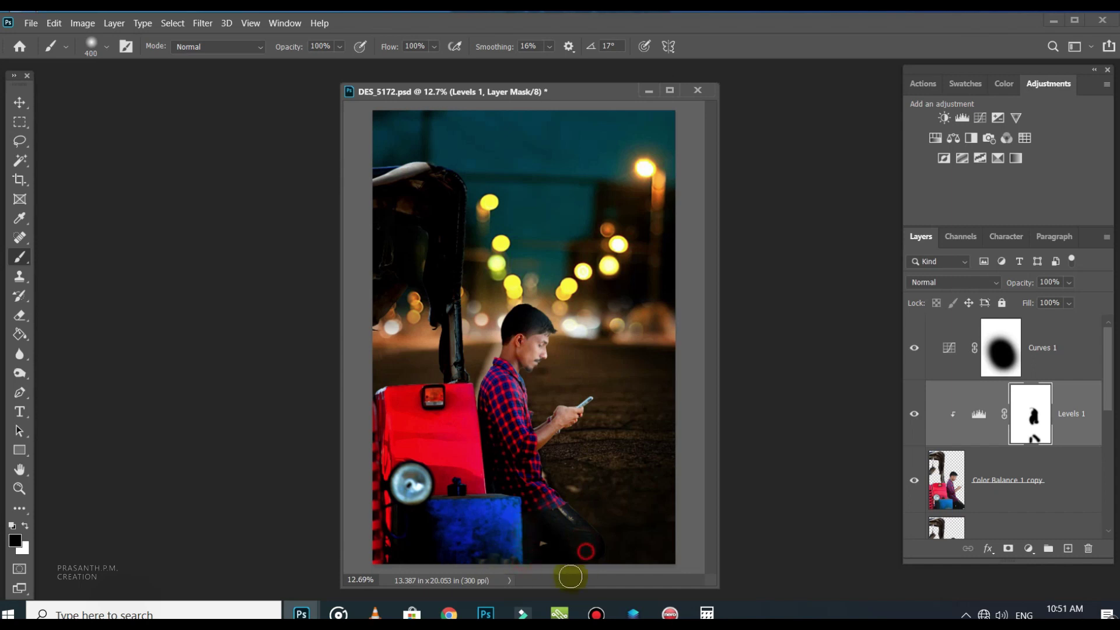
scroll(513, 385, "up", 1)
scroll(514, 385, "down", 2)
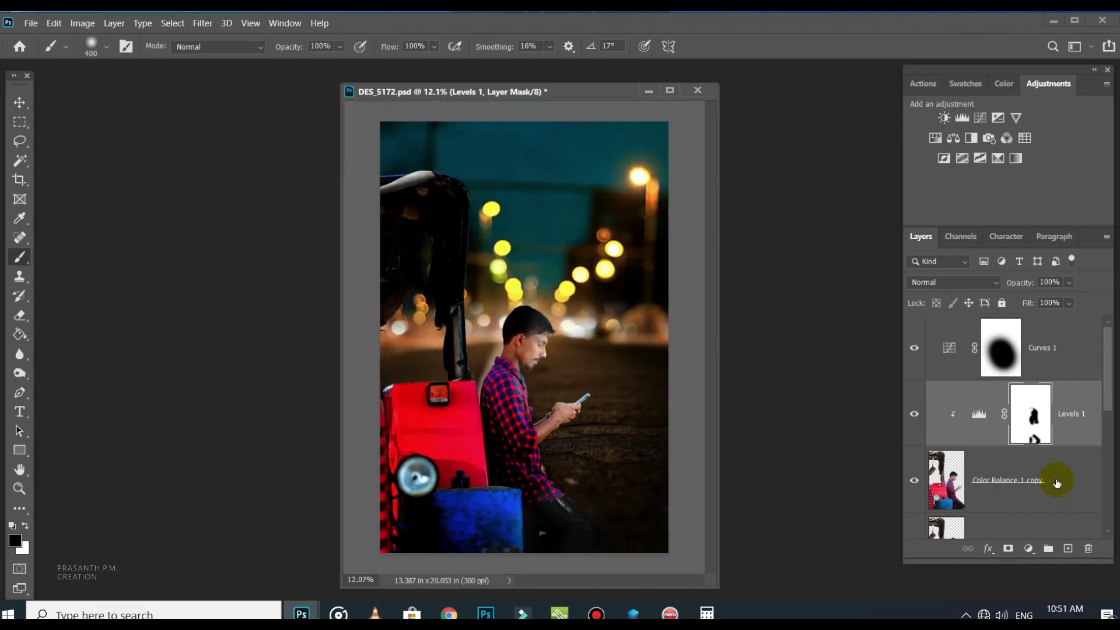
Step: Merge the Levels adjustment with both Color Balance cut-out layers and compare the image with the merged layer hidden and shown
scroll(1109, 432, "down", 3)
left_click(1038, 448)
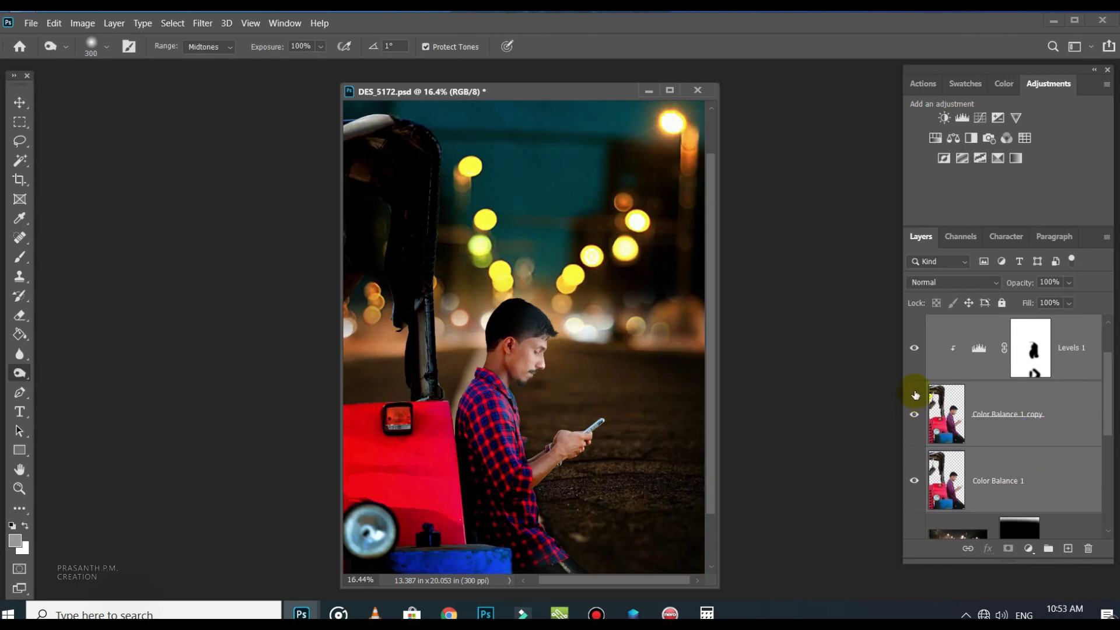
key("ctrl+e")
left_click(914, 347)
left_click(914, 348)
scroll(826, 333, "down", 3)
scroll(677, 399, "up", 2)
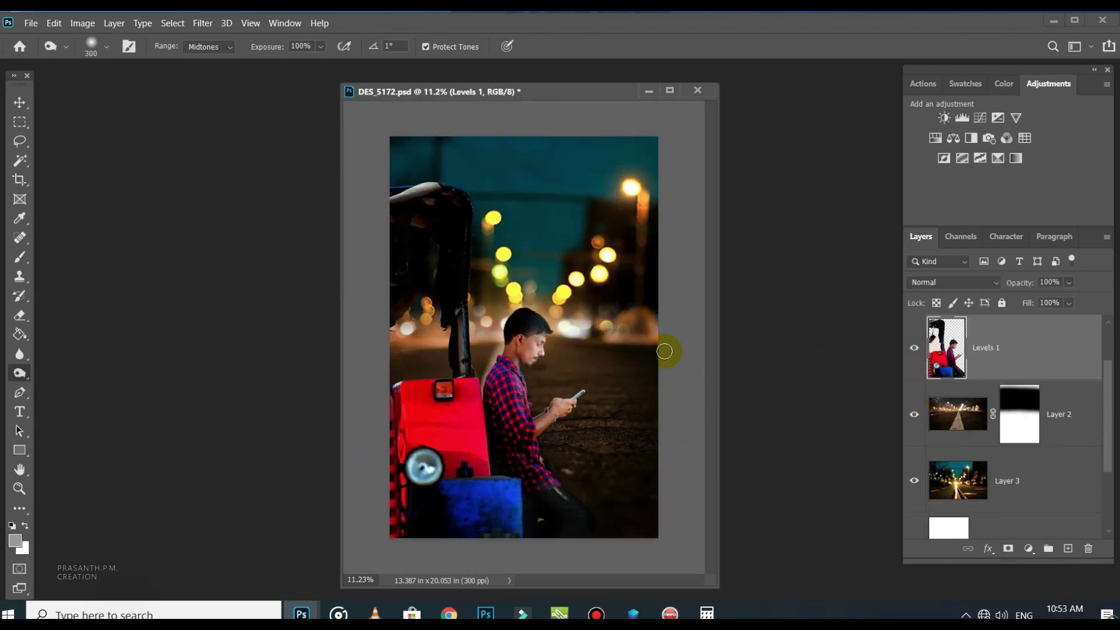
Step: Duplicate the merged Levels 1 layer and apply a midtone Color Balance of +23, 0, -70 to the copy
scroll(633, 337, "up", 7)
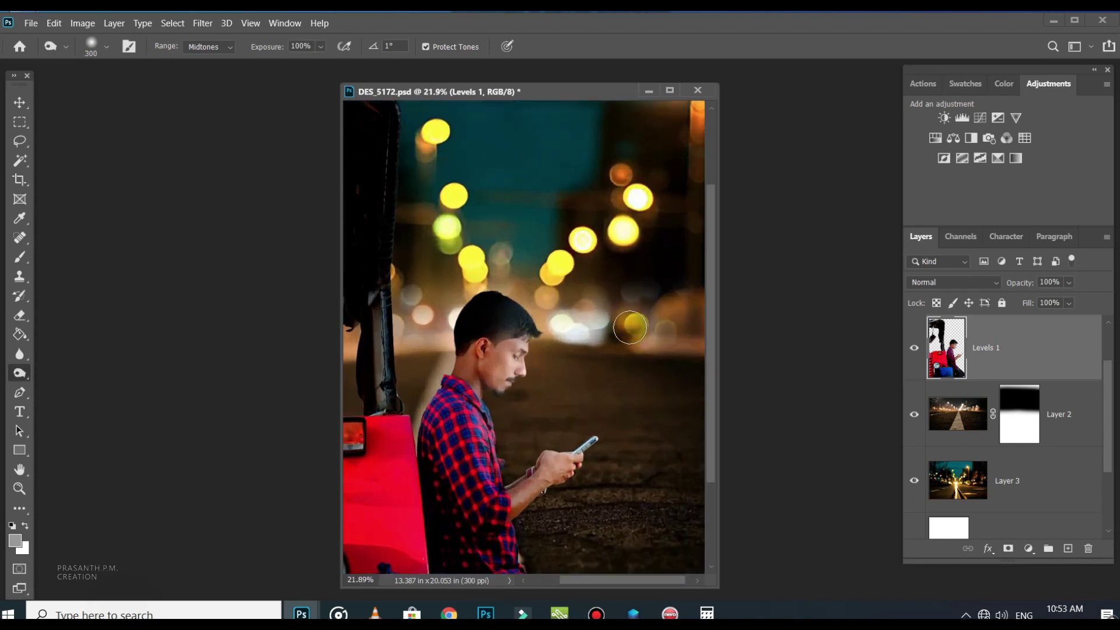
left_click(1032, 352)
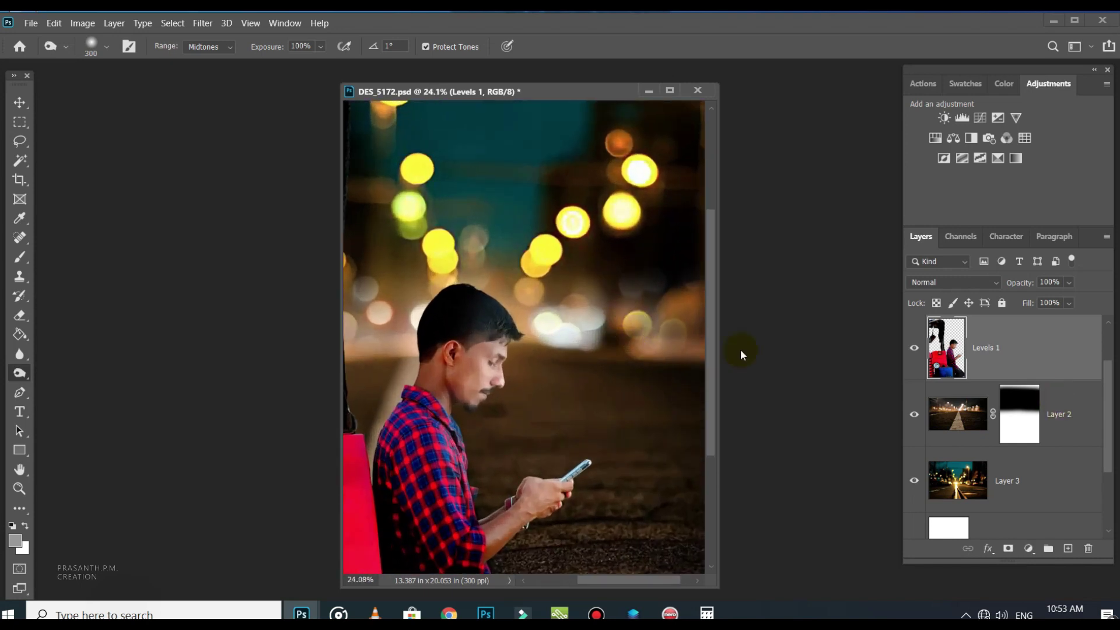
key("ctrl+j")
scroll(588, 303, "down", 3)
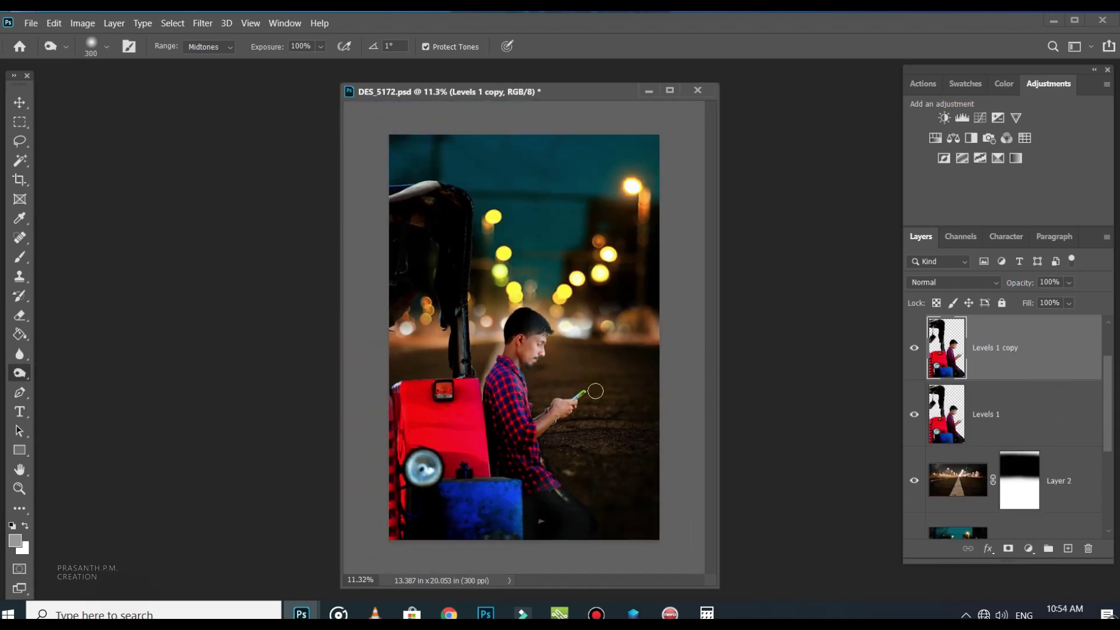
scroll(595, 390, "up", 1)
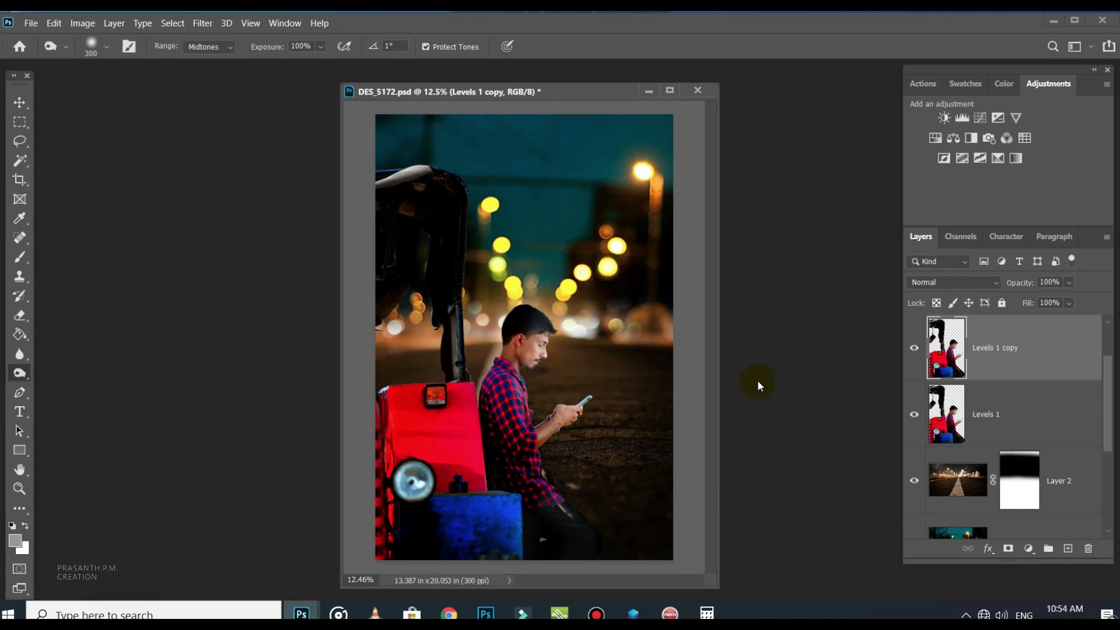
scroll(522, 324, "up", 7)
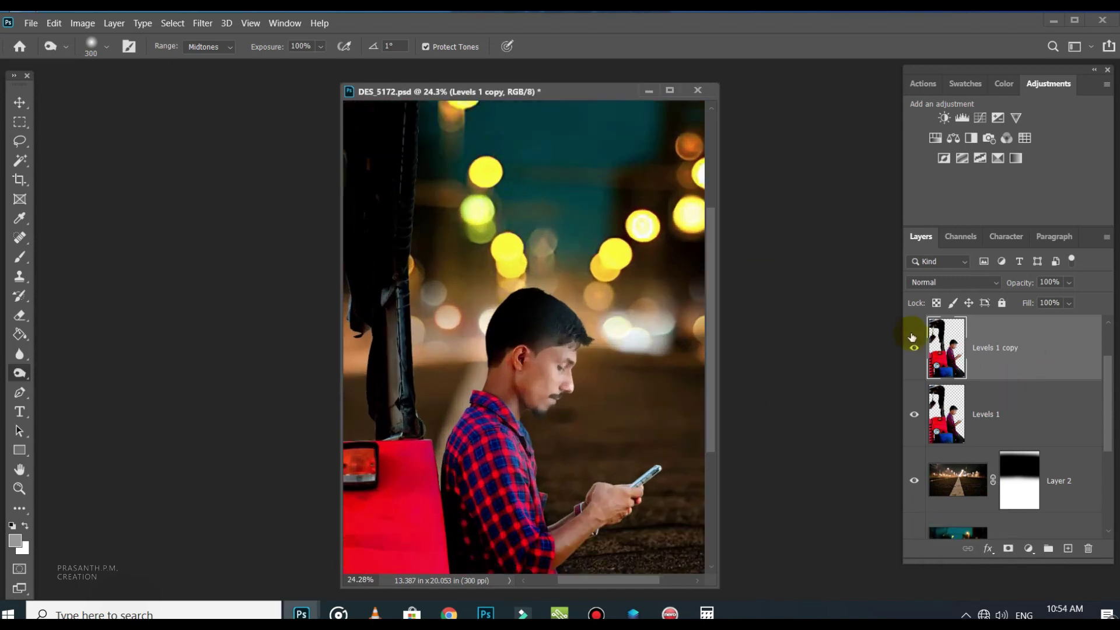
left_click(914, 348)
key("ctrl+b")
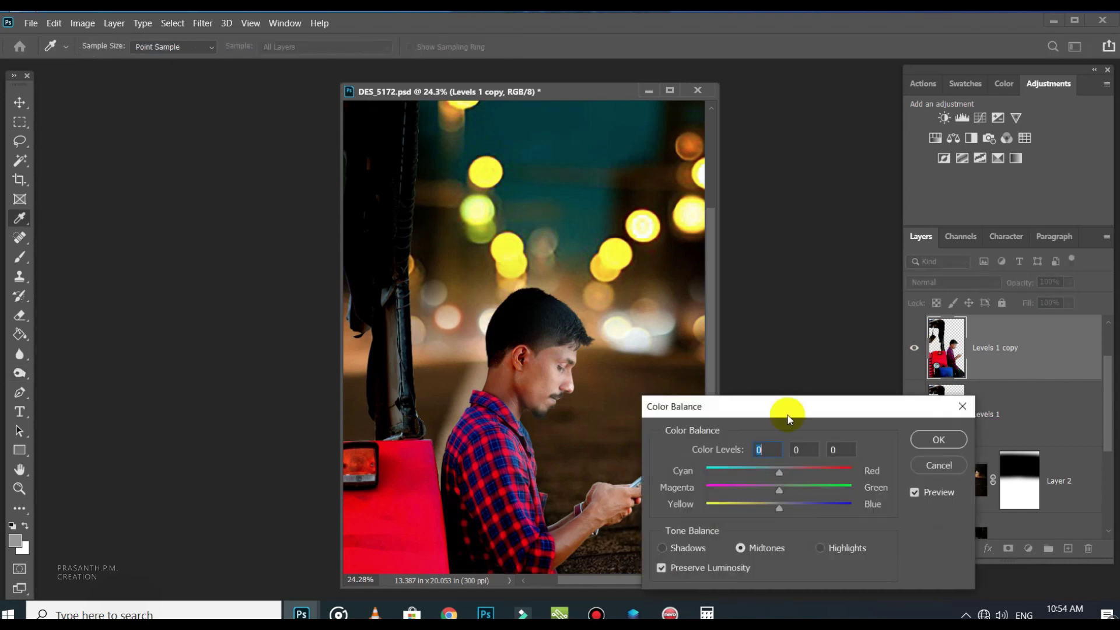
left_click_drag(778, 506, 728, 507)
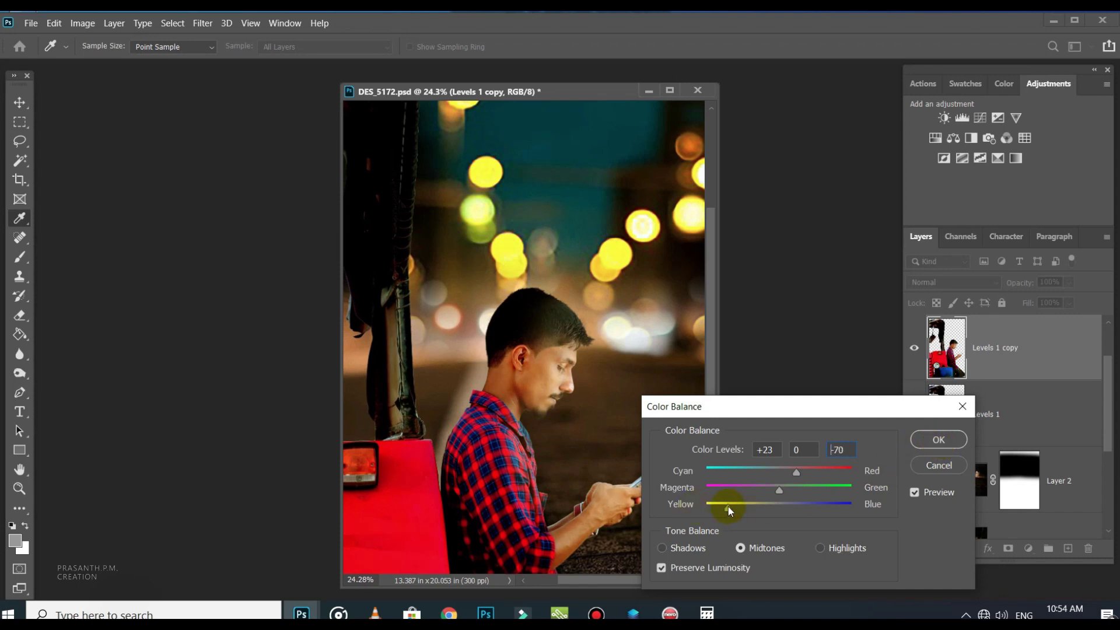
left_click(939, 440)
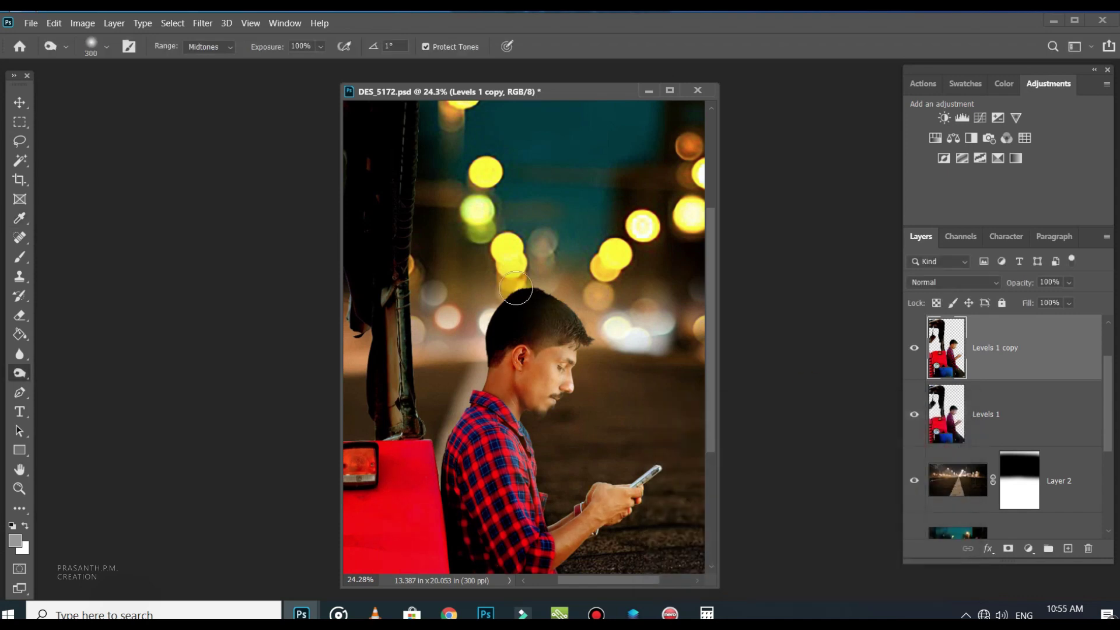
Step: Add a layer mask to the Levels 1 copy layer and invert it to black
key("ctrl+0")
left_click(1008, 549)
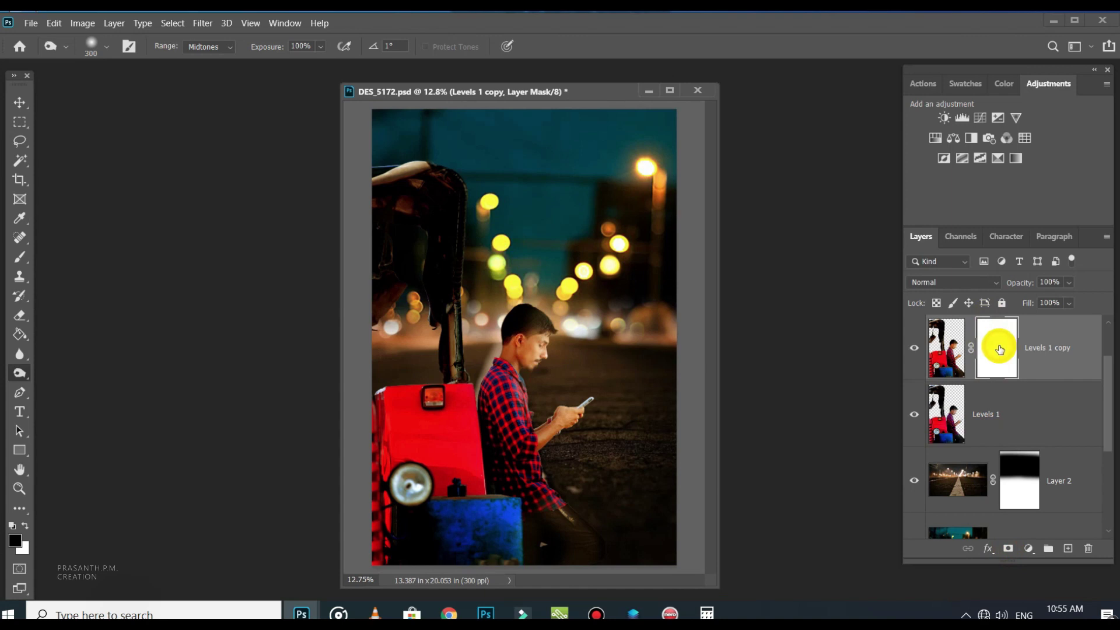
key("ctrl+i")
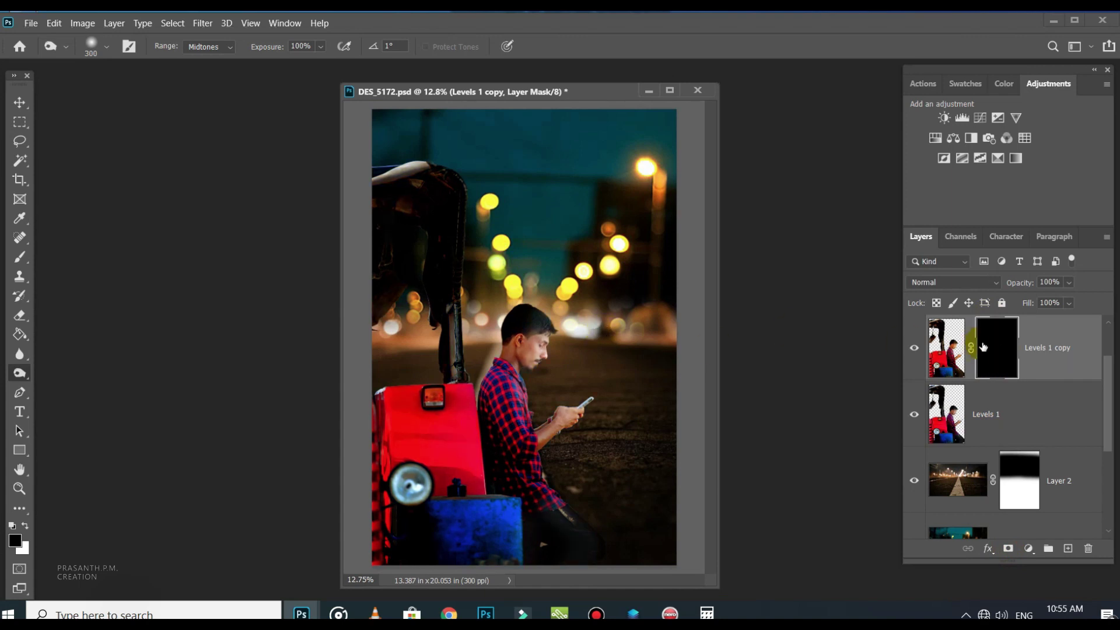
Step: Paint white on the mask along the front of the man's hair and face with a 400 px brush, starting within the cut-out's selection
scroll(575, 408, "up", 5)
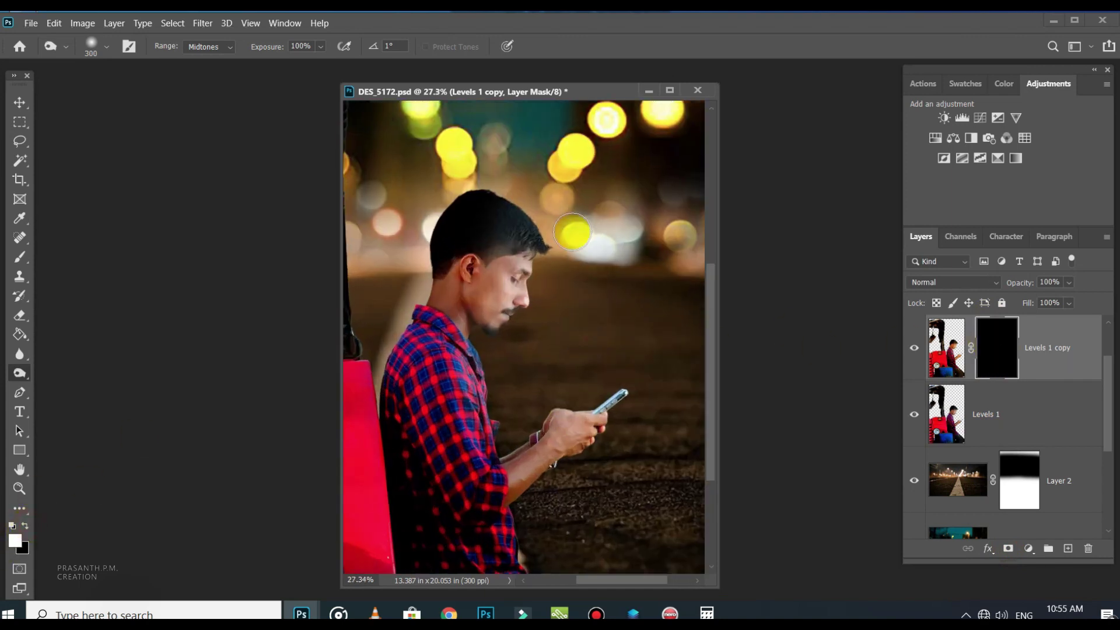
left_click(945, 362, "ctrl")
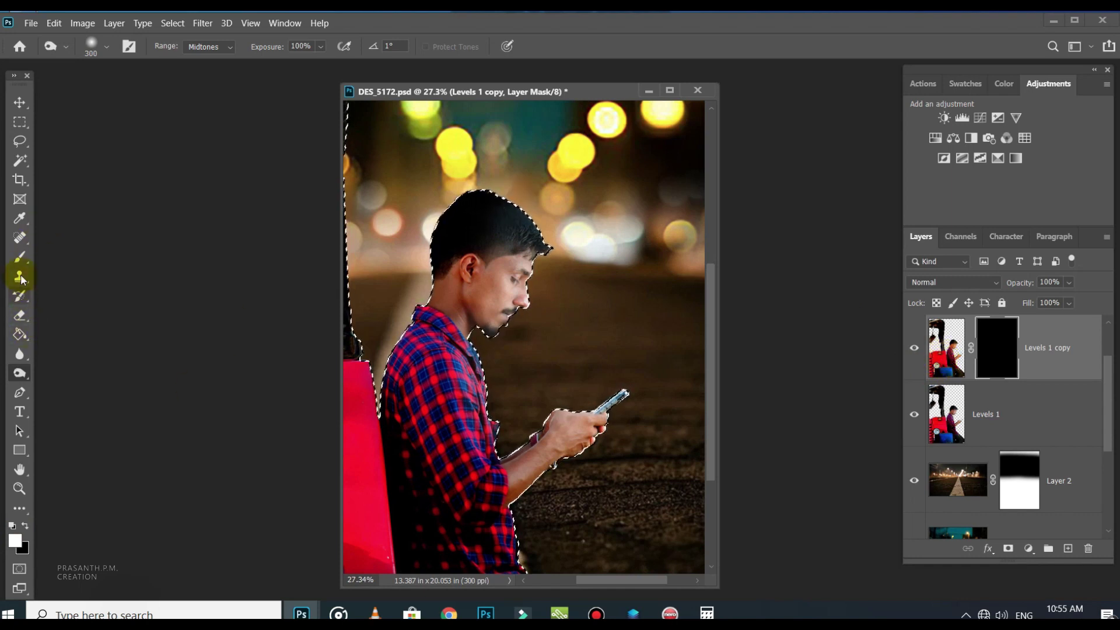
left_click(20, 257)
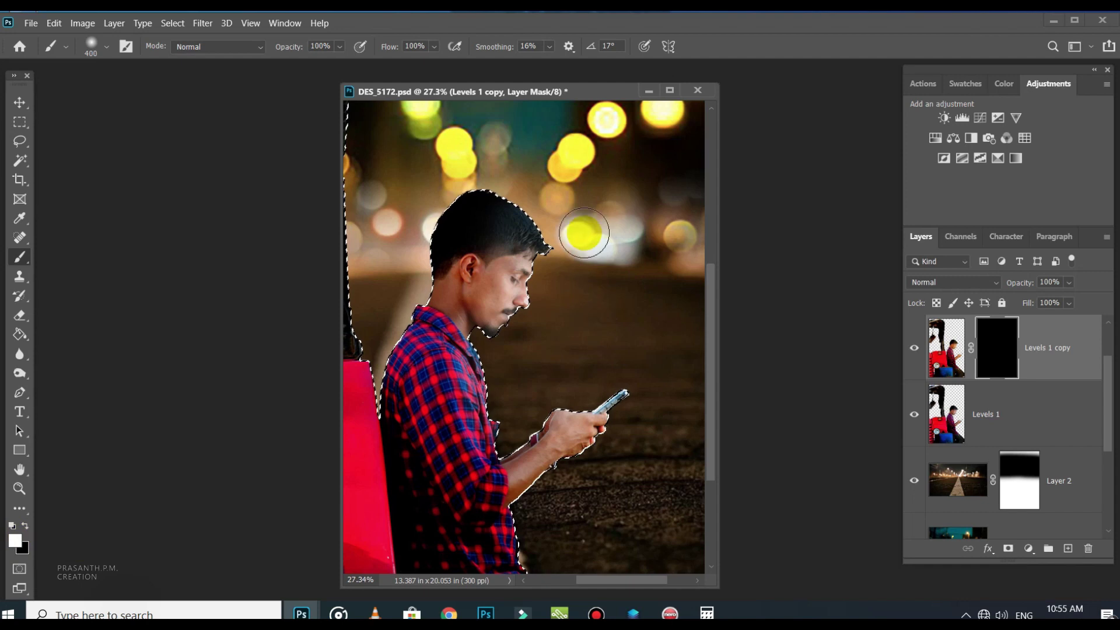
left_click_drag(523, 194, 563, 246)
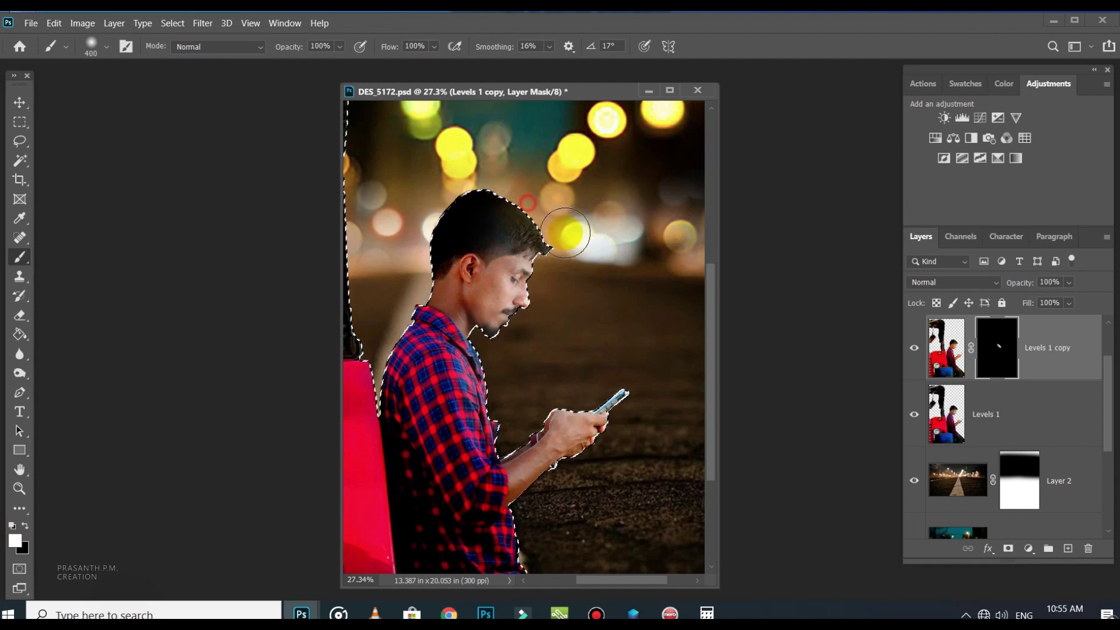
key("ctrl+d")
left_click(508, 185)
left_click(614, 213)
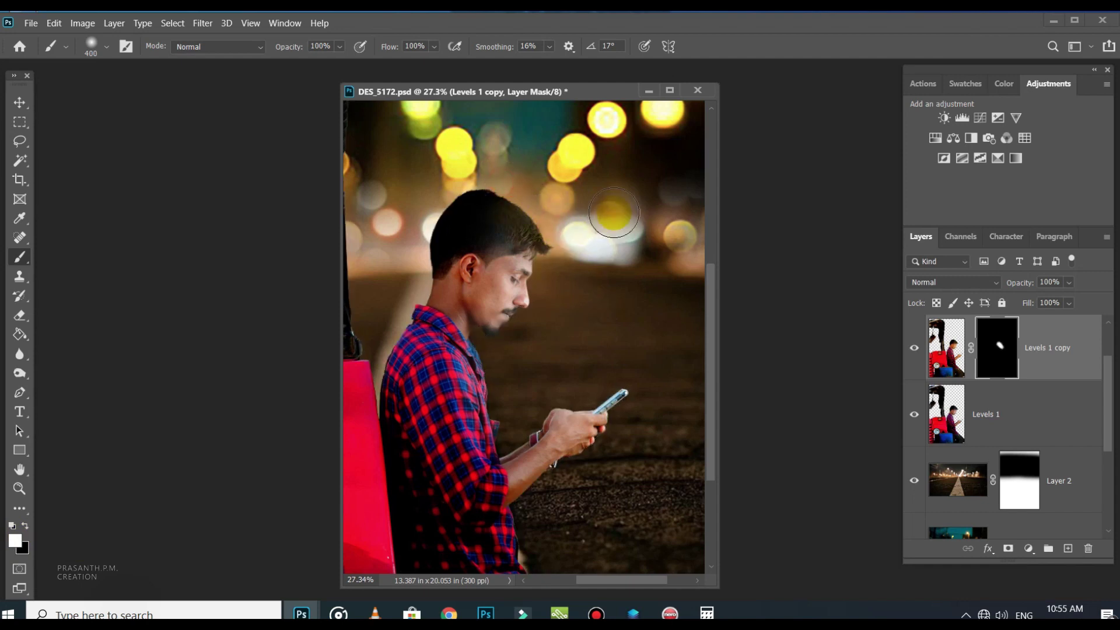
scroll(608, 215, "up", 2)
scroll(529, 196, "down", 4)
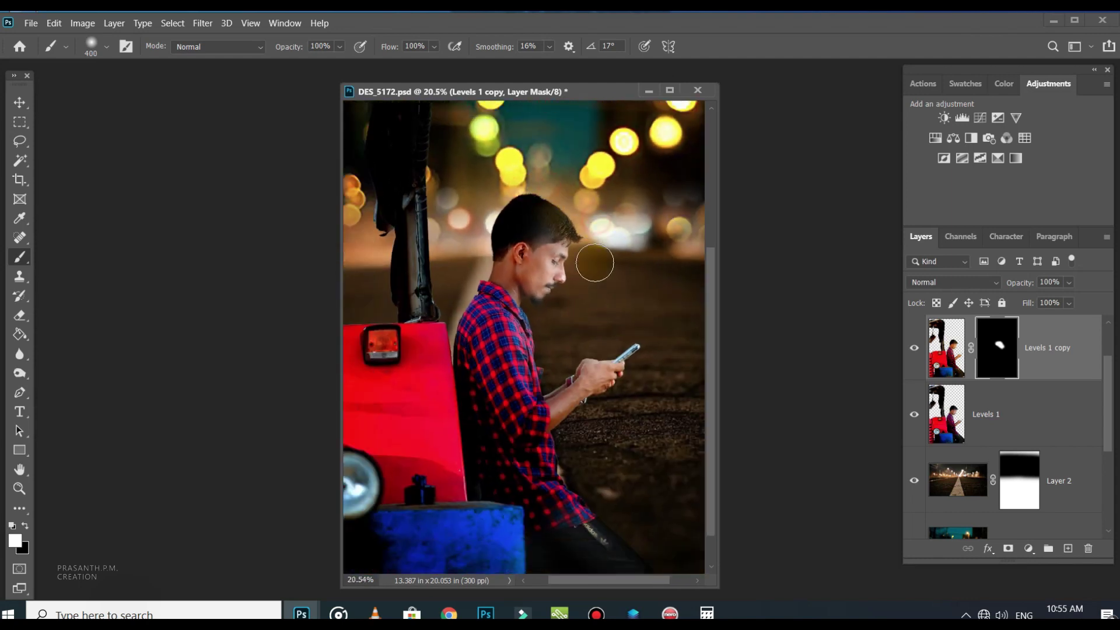
Step: Open the light_ray_by_asmarif-dbv80lg.psd file
scroll(602, 223, "down", 3)
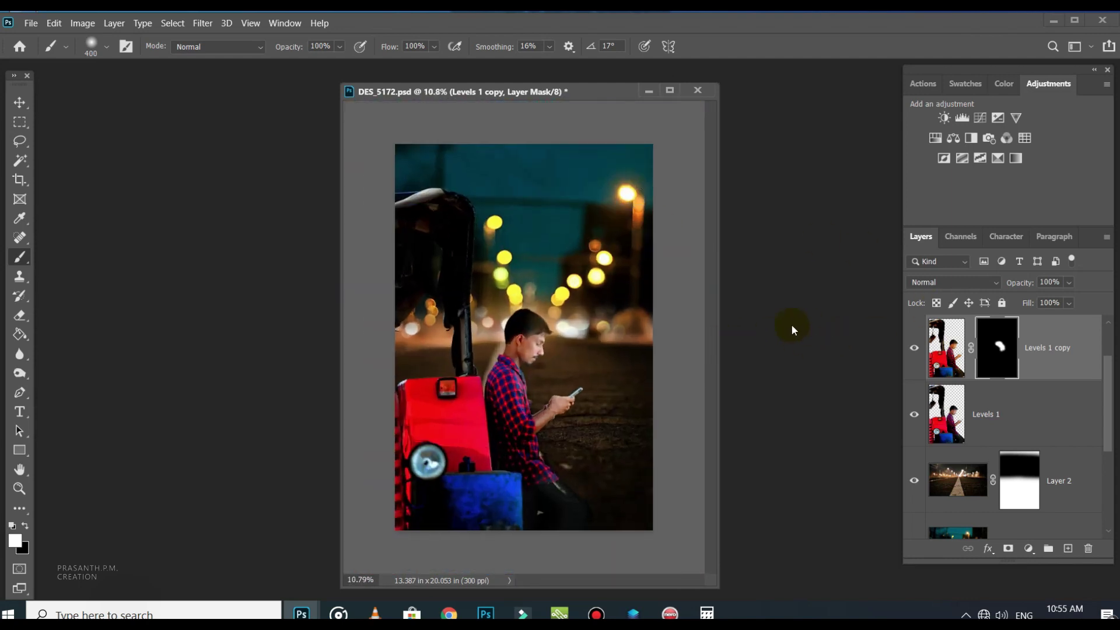
scroll(545, 315, "up", 3)
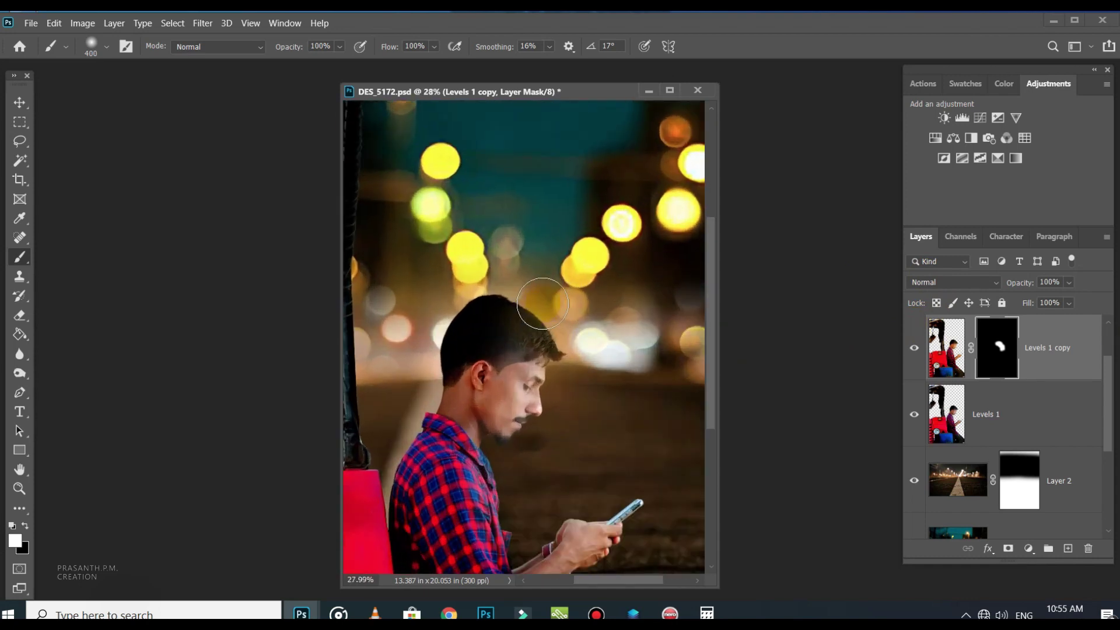
scroll(697, 291, "down", 4)
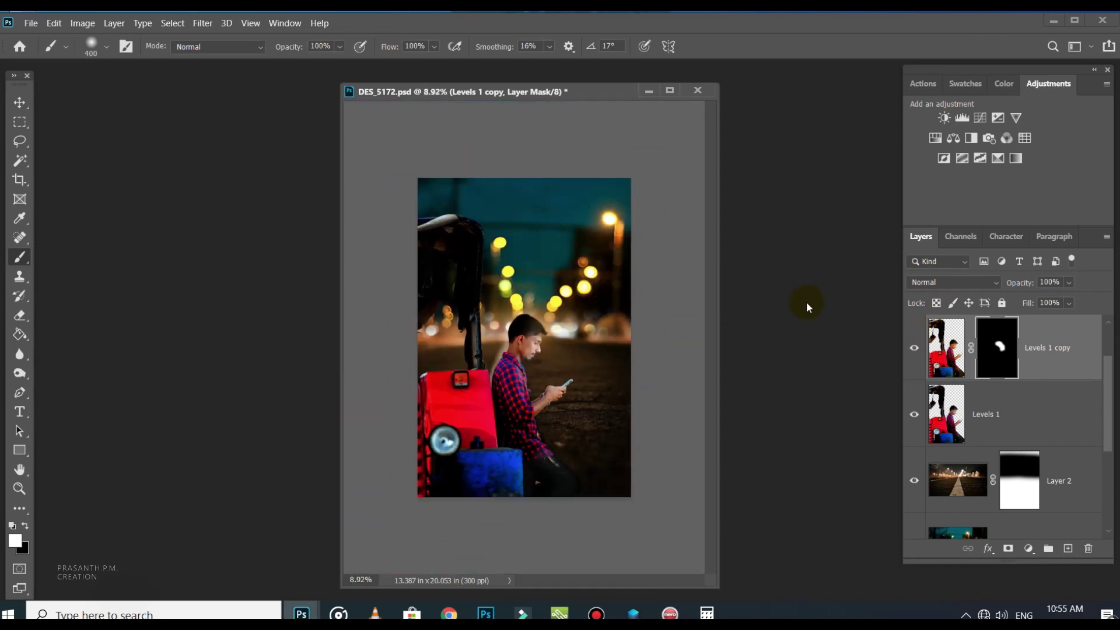
left_click(31, 24)
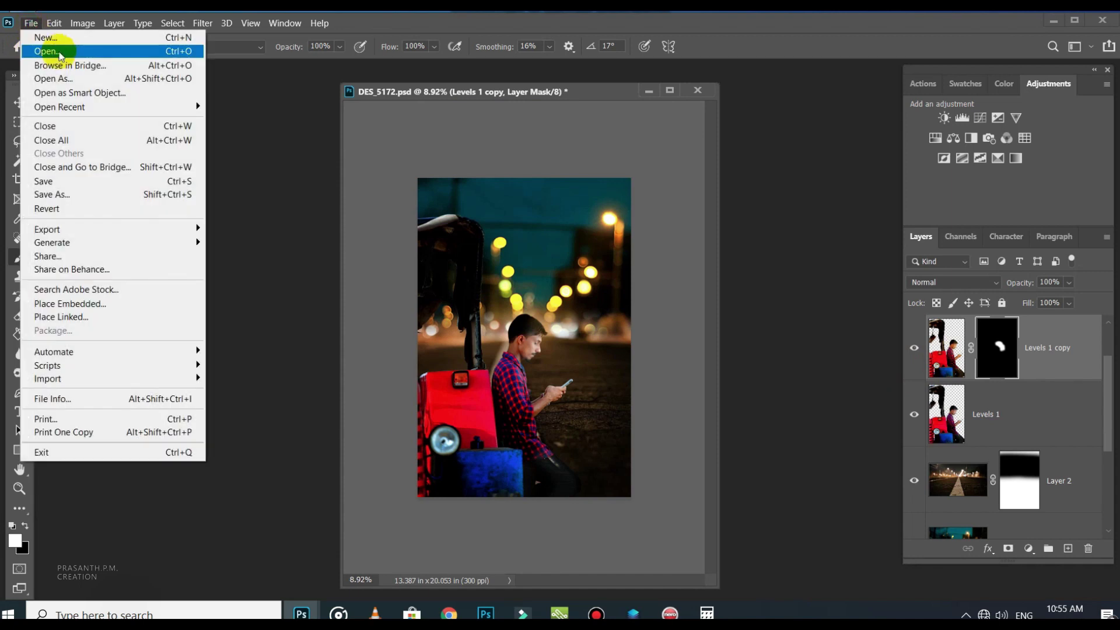
left_click(52, 44)
left_click(433, 118)
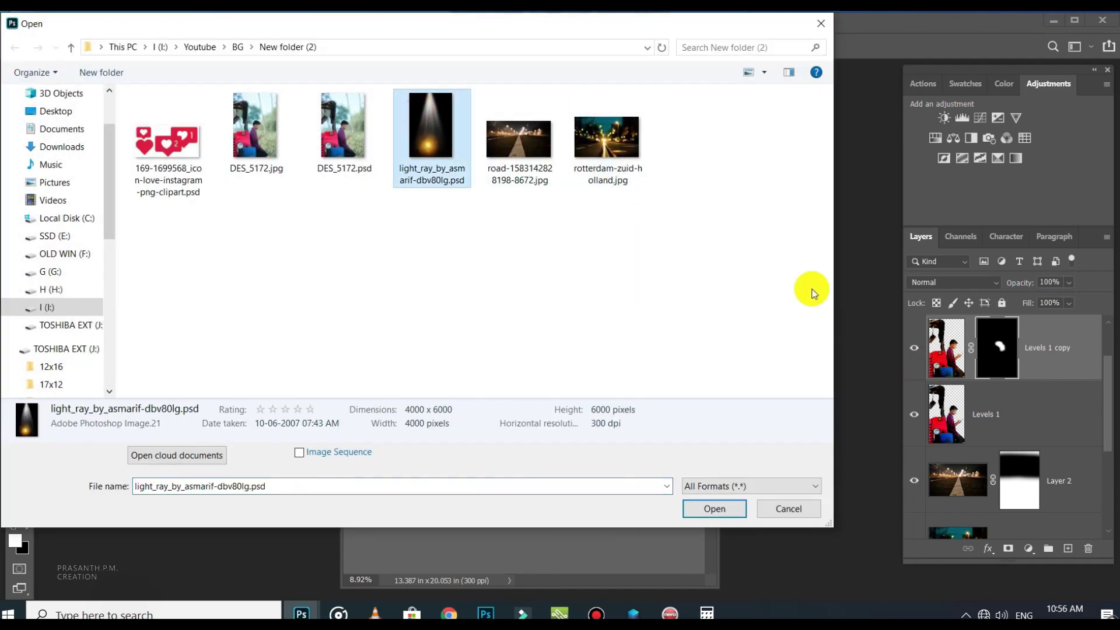
left_click(711, 510)
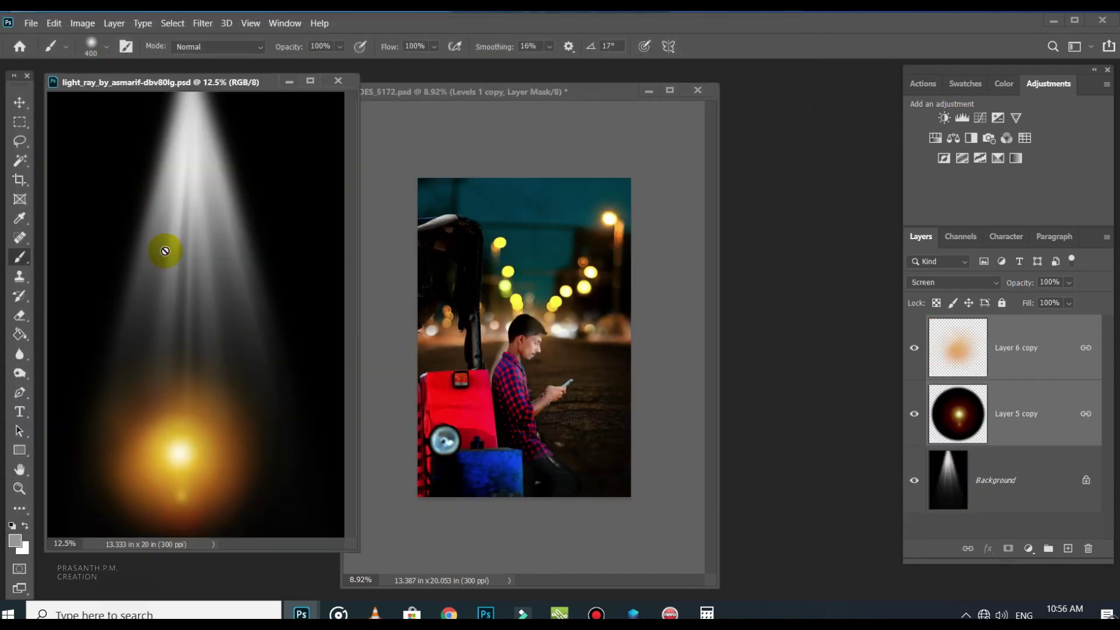
Step: Copy the white light ray from the light_ray file into the DES_5172 composite and scale it down to about 60%
left_click(20, 102)
left_click_drag(202, 204, 569, 371)
key("ctrl+t")
left_click_drag(640, 305, 533, 341)
Step: Flip the light ray by 180°, shrink it to about 34% and angle it so it spreads from the phone towards the man's face
right_click(532, 342)
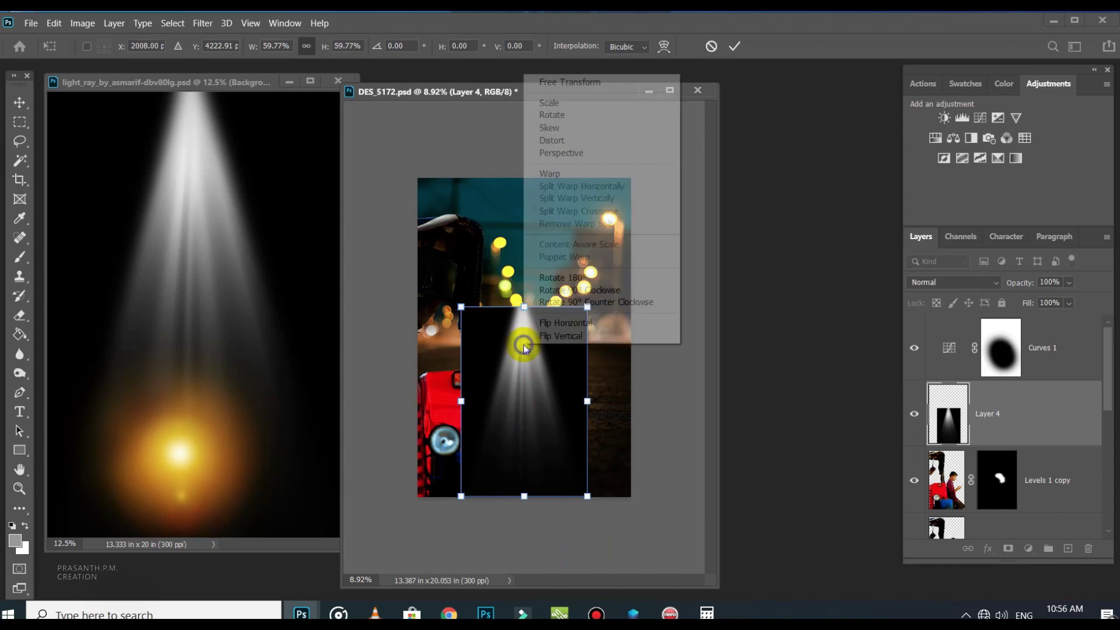
left_click(530, 278)
left_click_drag(582, 287, 521, 386)
left_click_drag(520, 409, 524, 334)
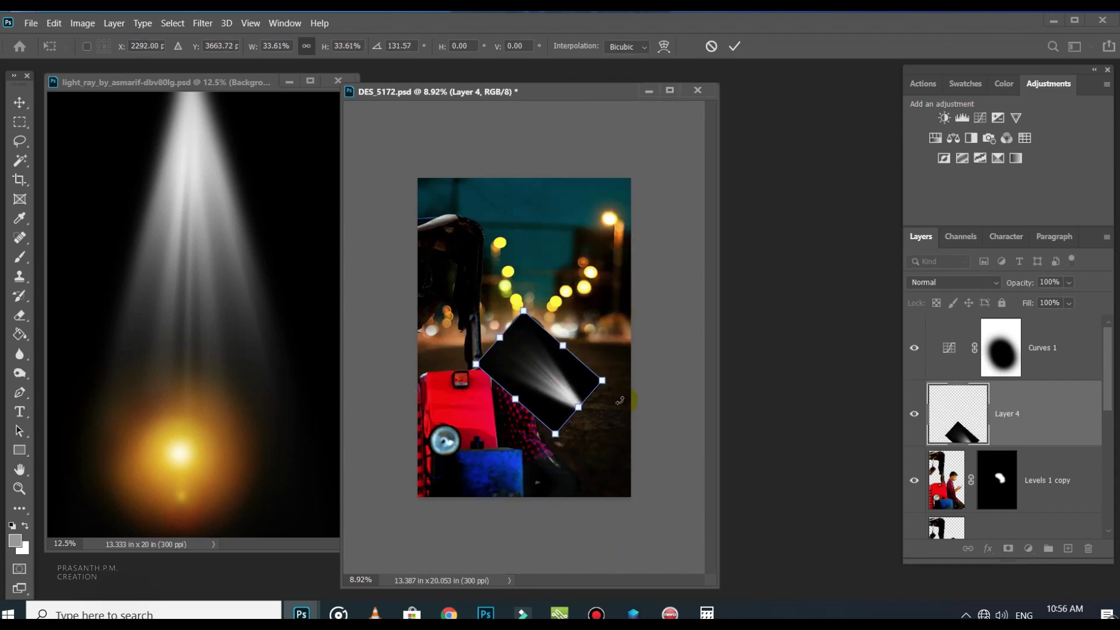
left_click_drag(620, 401, 617, 409)
key("Return")
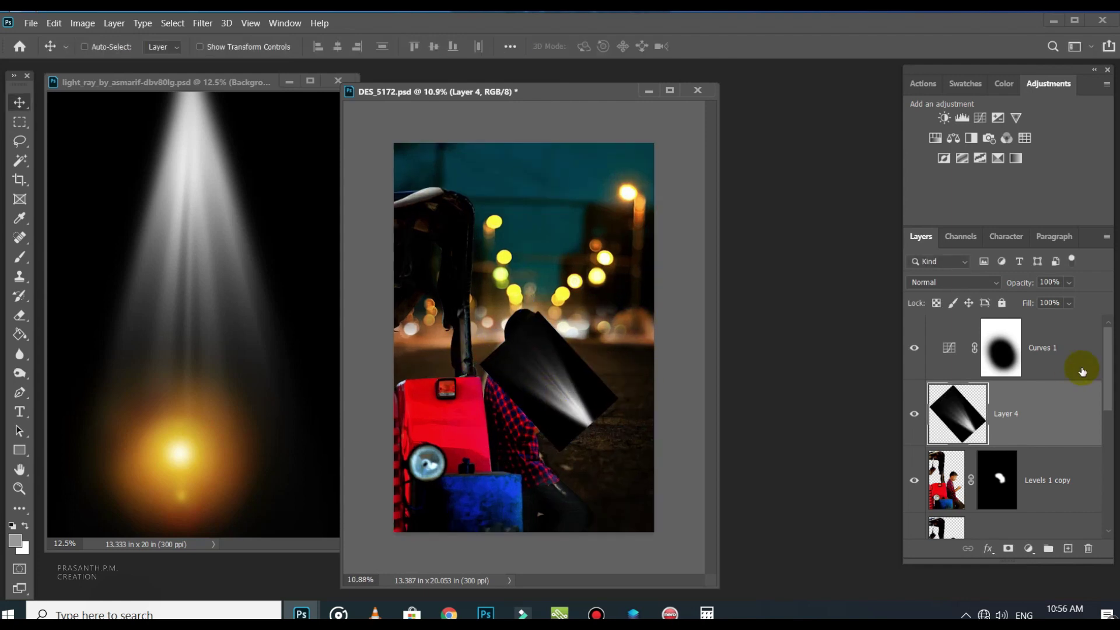
Step: Set the light ray layer to Screen blending and adjust its size and position so its narrow end meets the phone
left_click(957, 282)
left_click(946, 350)
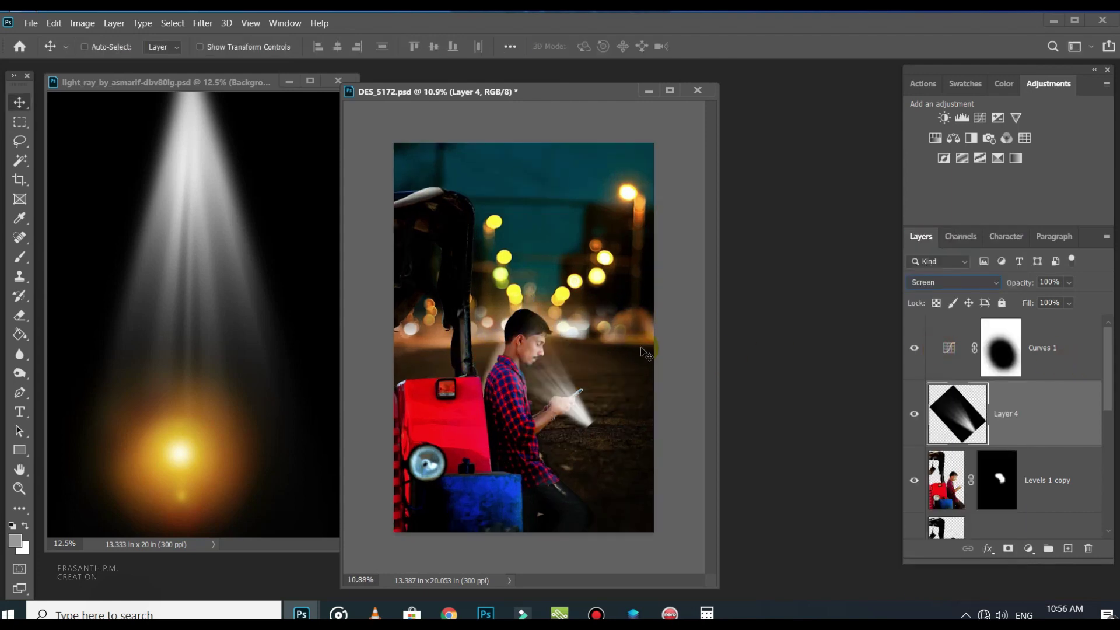
scroll(606, 432, "up", 2)
key("ctrl+t")
left_click_drag(652, 294, 623, 290)
left_click_drag(646, 234, 655, 242)
mouse_move(631, 371)
left_mouse_down()
mouse_move(645, 351)
mouse_move(649, 379)
left_mouse_up()
left_click_drag(612, 355, 619, 360)
key("Return")
scroll(596, 403, "up", 8)
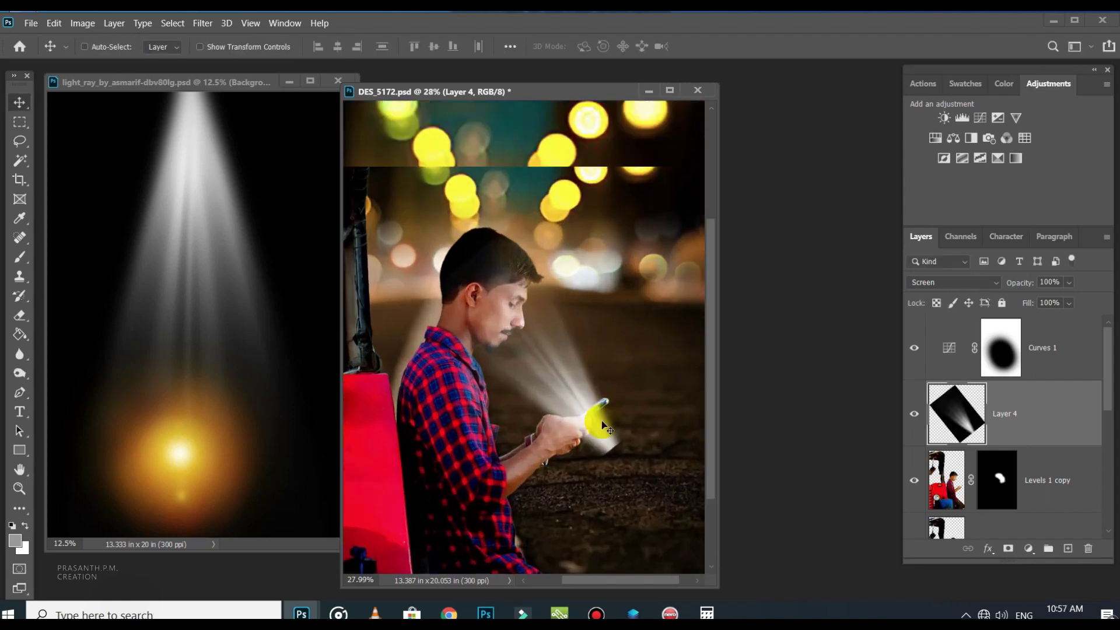
left_click_drag(564, 420, 595, 380)
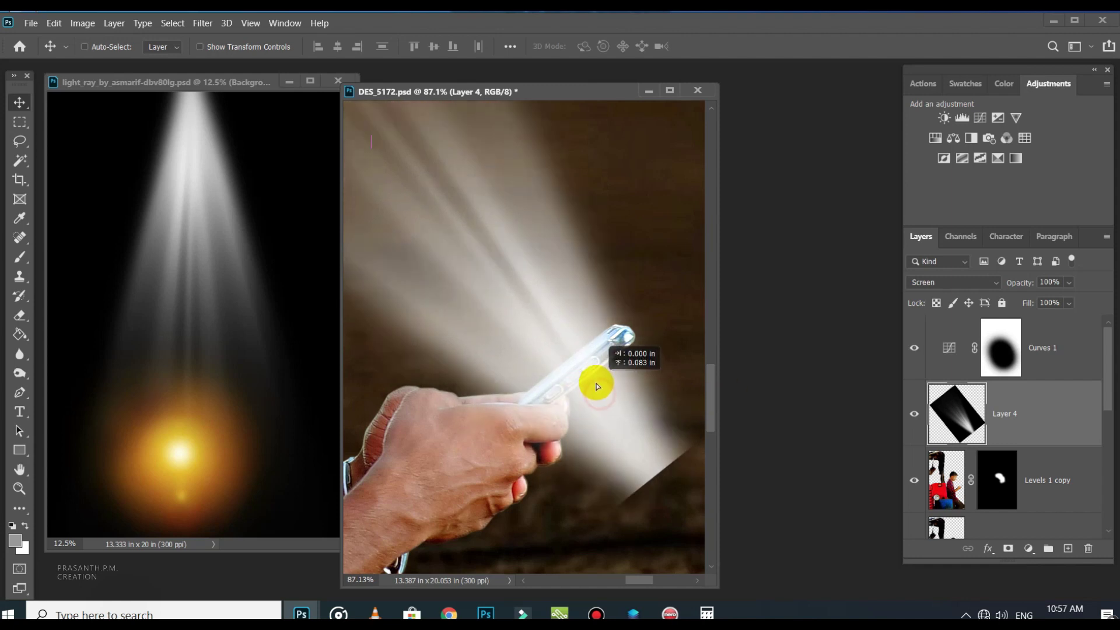
Step: Add a layer mask to the light ray layer and paint black with a 175 px brush over the rays below the phone
left_click(1008, 548)
left_click(1025, 420)
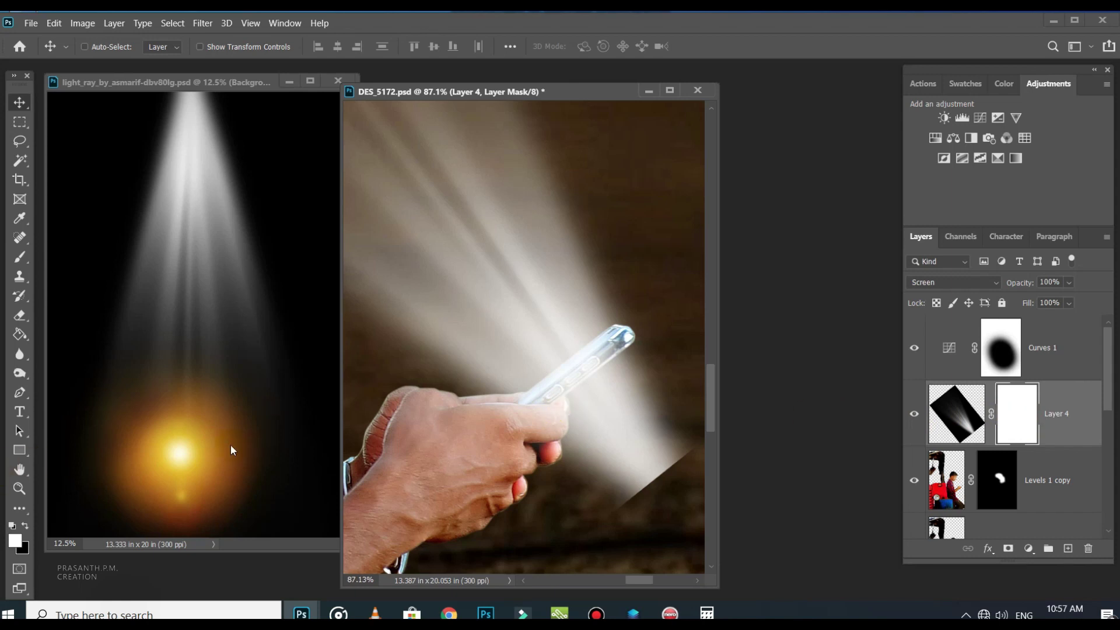
left_click(19, 259)
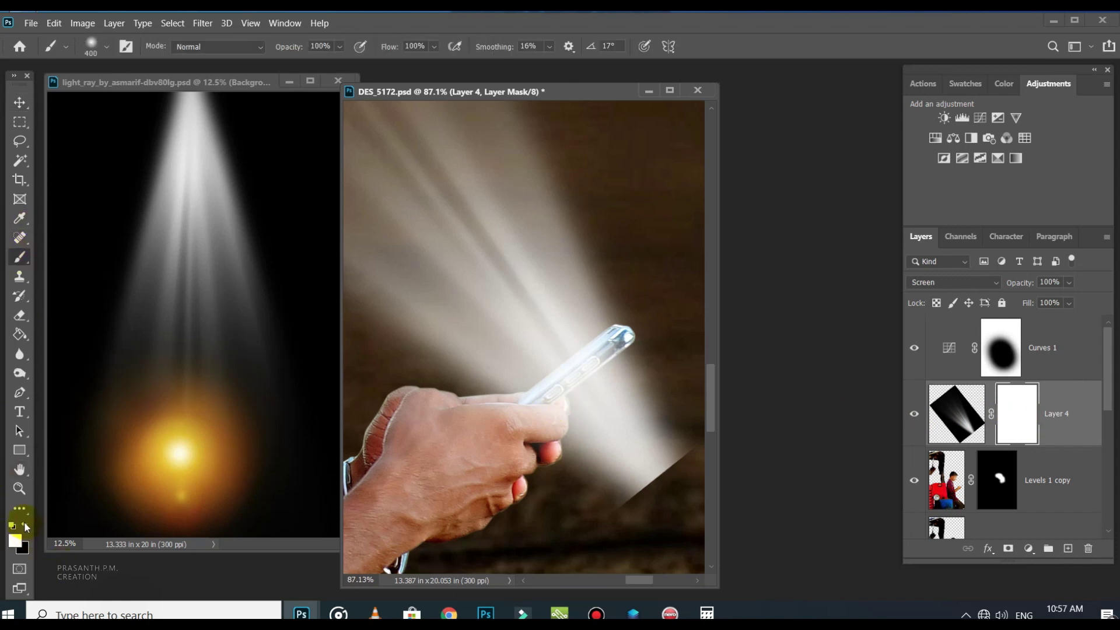
key("bracketleft")
key("bracketleft")
key("bracketleft")
key("bracketleft")
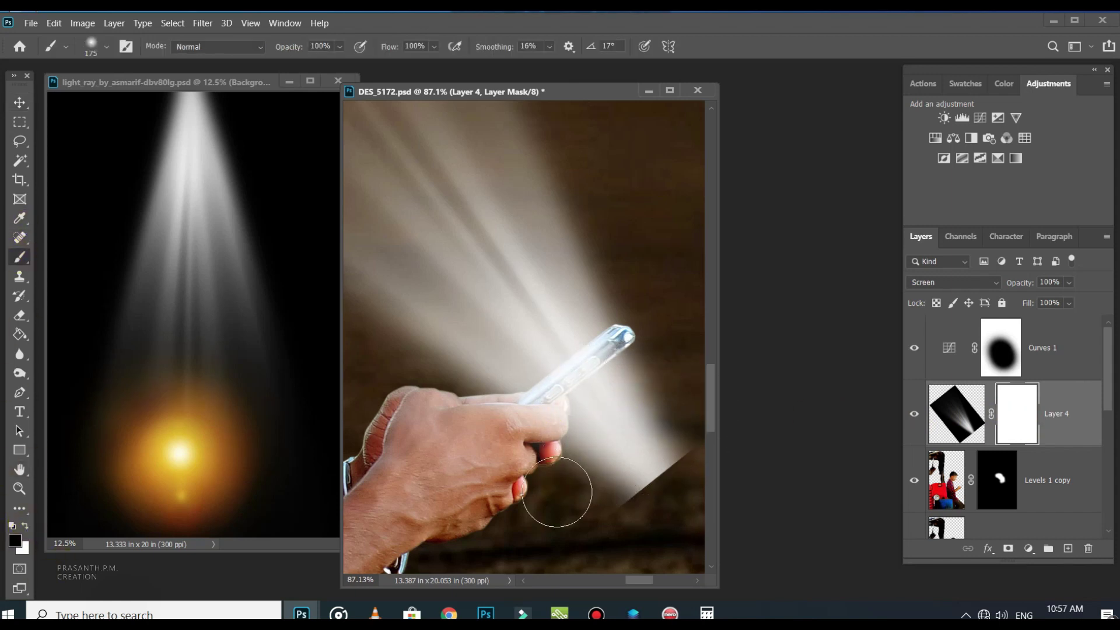
scroll(558, 490, "down", 3)
left_click(577, 495)
mouse_move(633, 460)
left_mouse_down()
mouse_move(650, 429)
mouse_move(555, 478)
left_mouse_up()
Step: Refine the light ray mask around the hand and phone edges with a 50 px brush, undoing the last stroke
scroll(596, 435, "up", 7)
key("bracketleft")
key("bracketleft")
key("bracketleft")
key("bracketleft")
mouse_move(459, 470)
left_mouse_down()
mouse_move(631, 345)
mouse_move(621, 358)
mouse_move(602, 370)
mouse_move(617, 316)
mouse_move(621, 334)
mouse_move(557, 367)
mouse_move(610, 316)
mouse_move(601, 344)
mouse_move(465, 433)
left_mouse_up()
key("bracketleft")
key("bracketleft")
key("bracketleft")
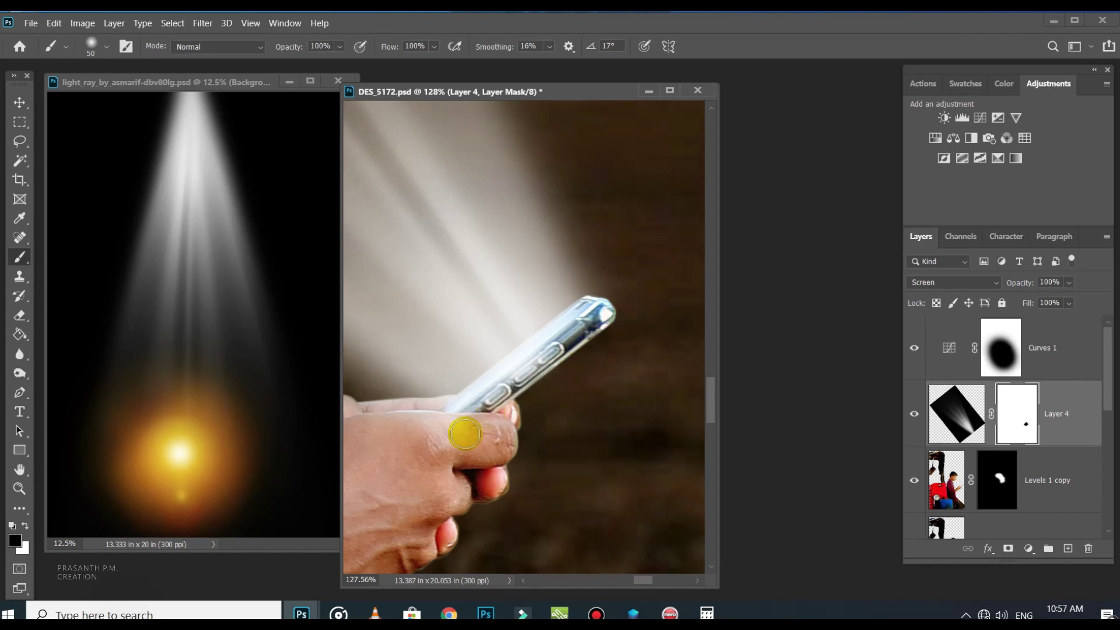
left_click_drag(616, 312, 614, 308)
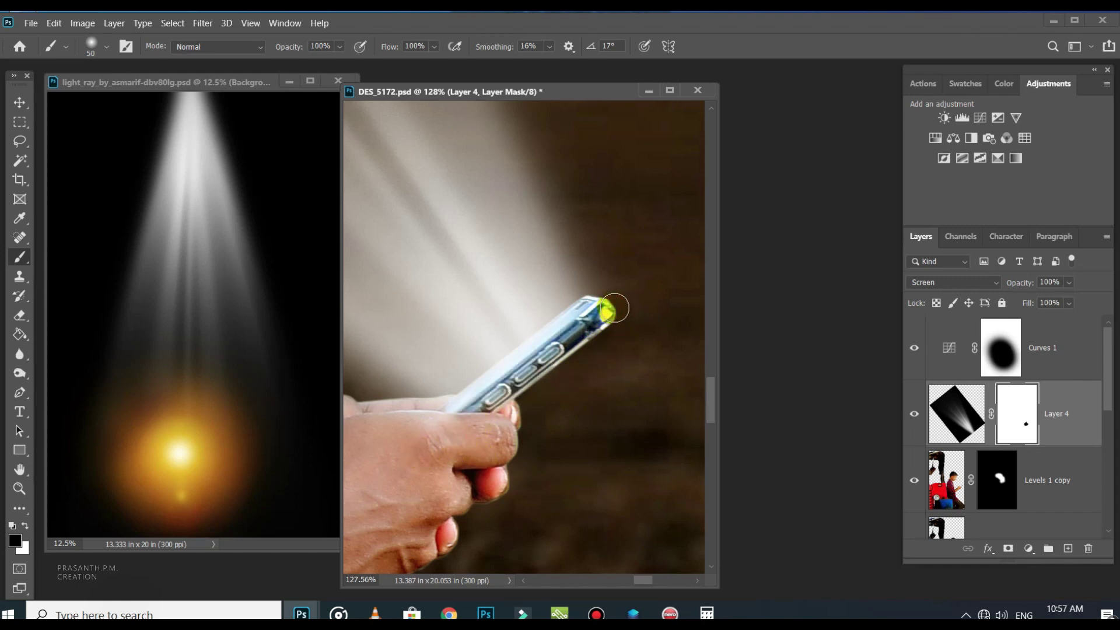
left_click_drag(528, 407, 460, 426)
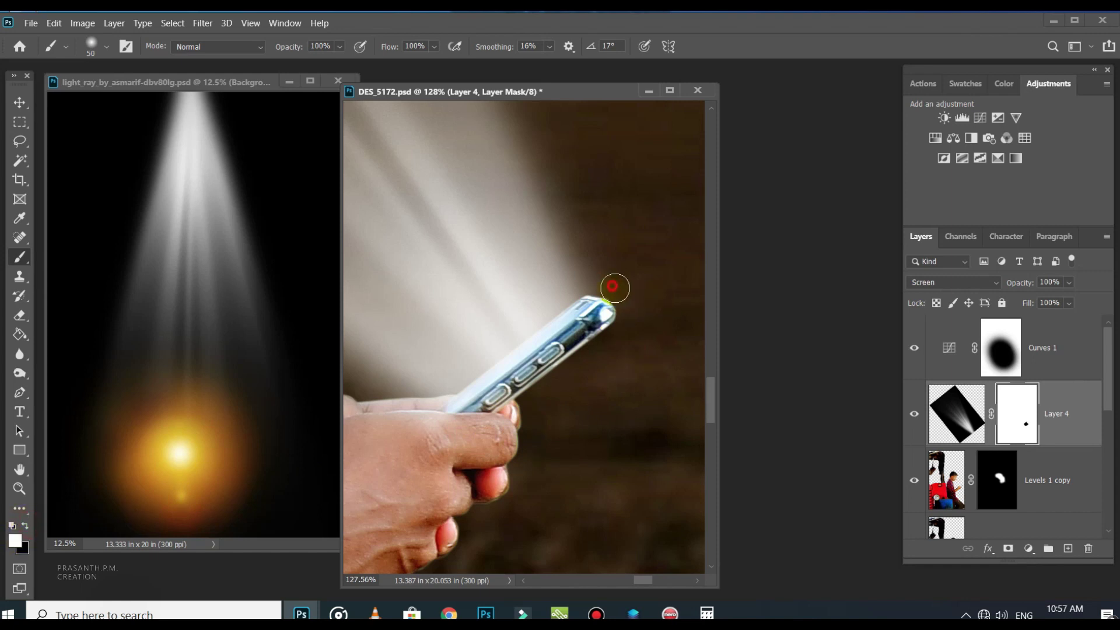
left_click_drag(546, 395, 452, 446)
key("ctrl+z")
Step: Reduce the fill of the light ray layer to 75%
scroll(637, 359, "down", 5)
scroll(636, 358, "down", 3)
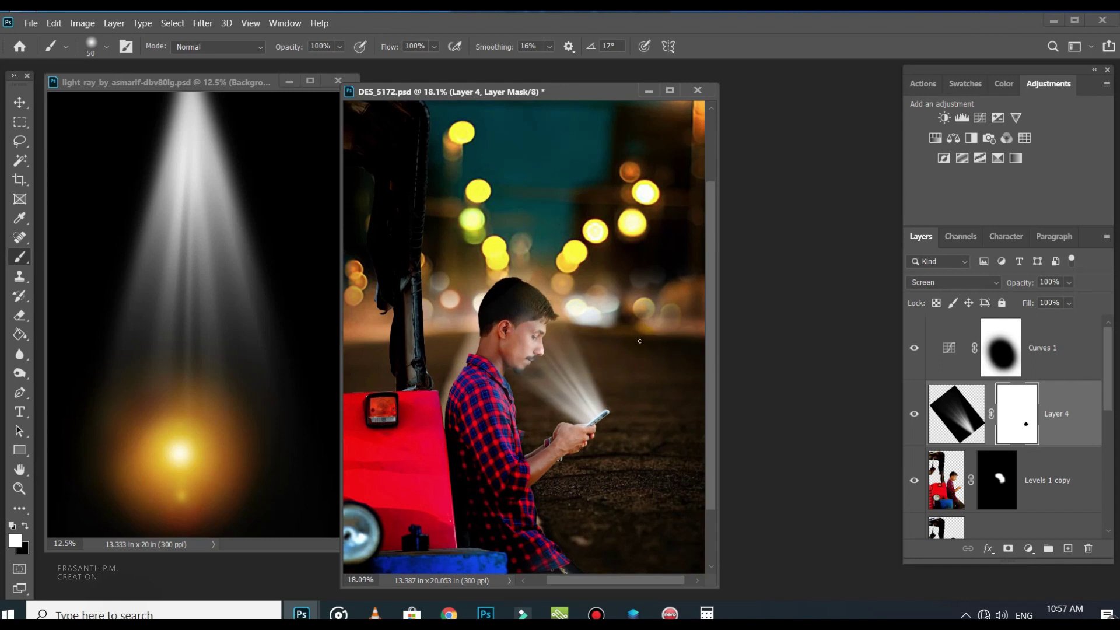
scroll(640, 341, "down", 2)
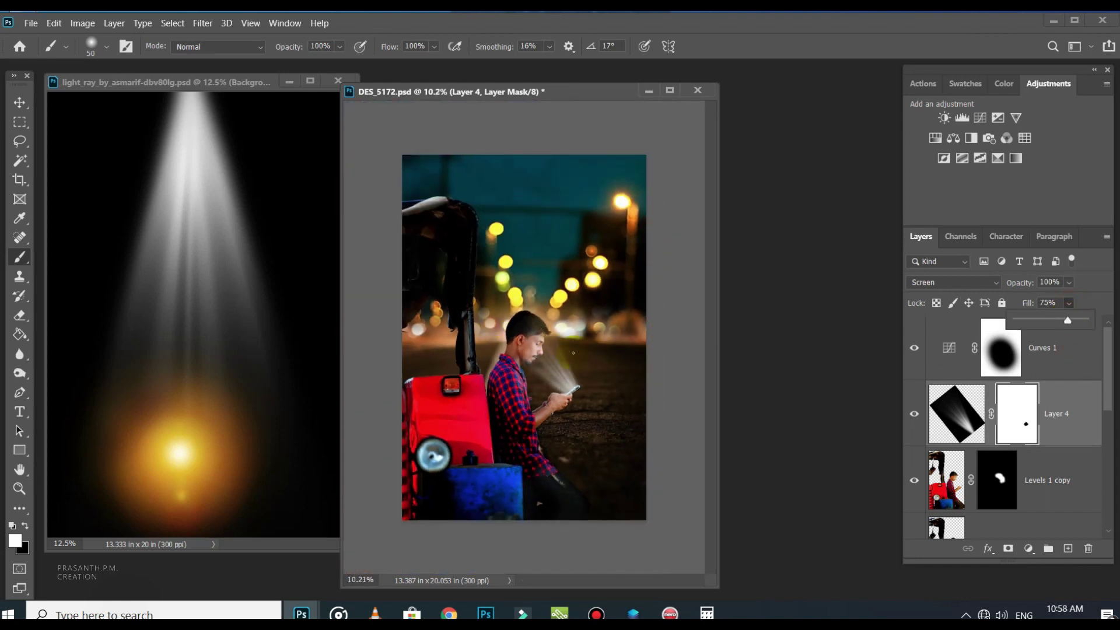
Step: Copy the two linked orange glow layers from the light_ray file into the composite and close the light_ray file
left_click(20, 105)
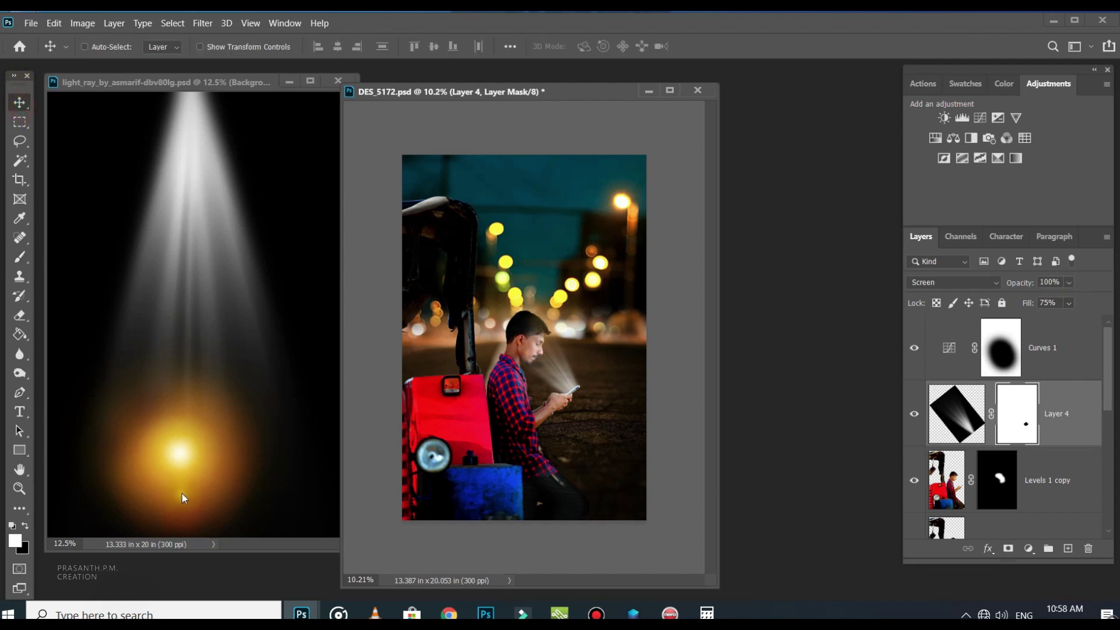
left_click(163, 443)
left_click(1015, 428)
left_click_drag(149, 452, 447, 418)
left_click(225, 288)
left_click(338, 80)
Step: Scale the orange glow to about 88% and centre it on the red vehicle's headlight
key("ctrl+t")
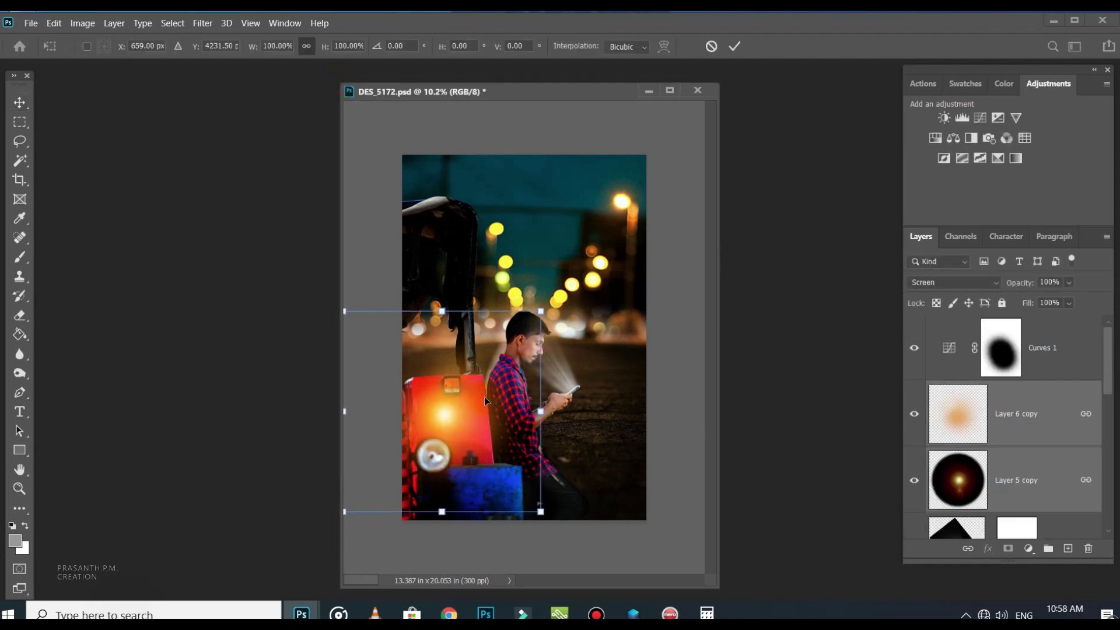
left_click_drag(541, 313, 517, 335)
left_click_drag(467, 368, 467, 391)
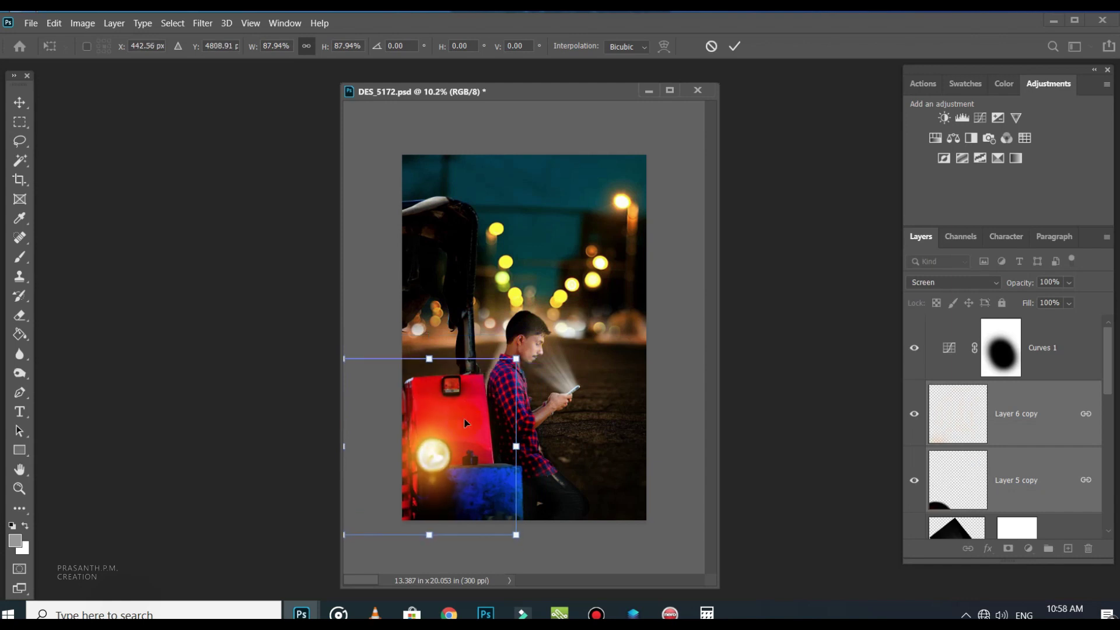
key("Return")
scroll(432, 471, "up", 5)
left_click_drag(397, 467, 416, 454)
Step: Compare the image with the Layer 6 copy glow hidden and shown
scroll(388, 487, "down", 4)
scroll(585, 447, "down", 4)
scroll(488, 423, "up", 1)
left_click(914, 414)
left_click(914, 414)
left_click(1049, 408)
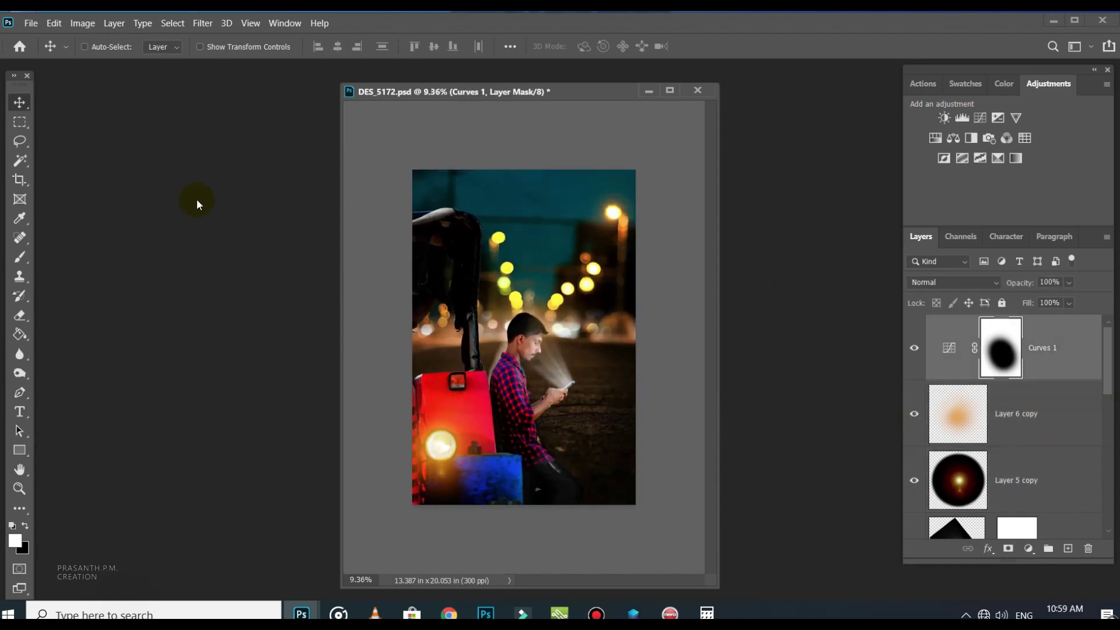
left_click(30, 24)
left_click(50, 43)
left_click(185, 141)
left_click(733, 509)
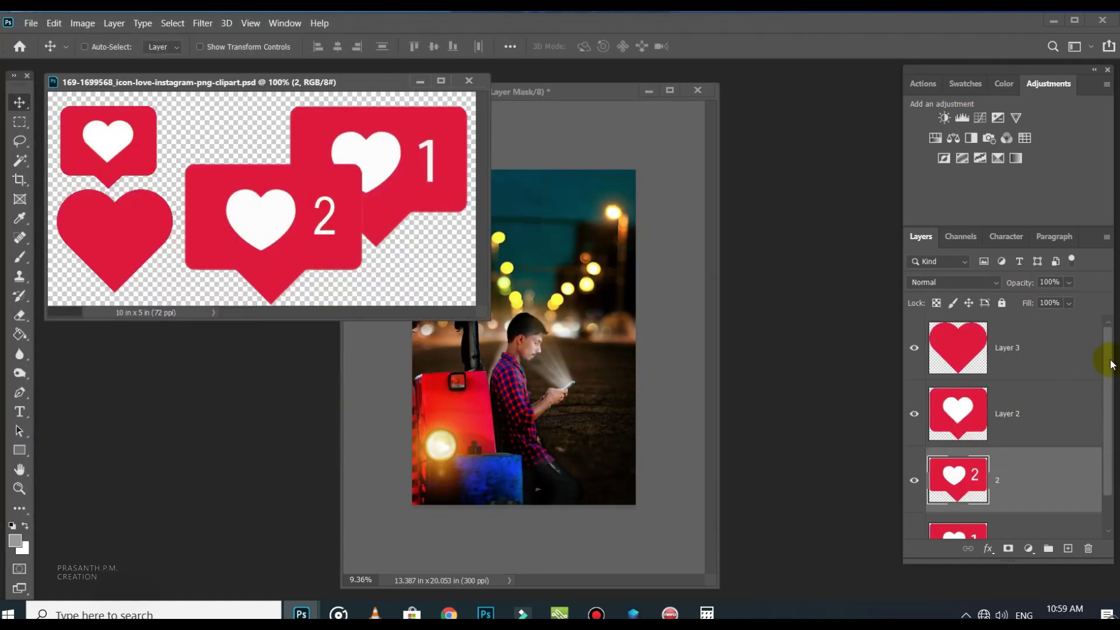
Step: Copy all four heart icon layers into the composite in front of the man and close the icon file
scroll(1108, 367, "down", 1)
left_click(1053, 503)
scroll(1101, 448, "up", 1)
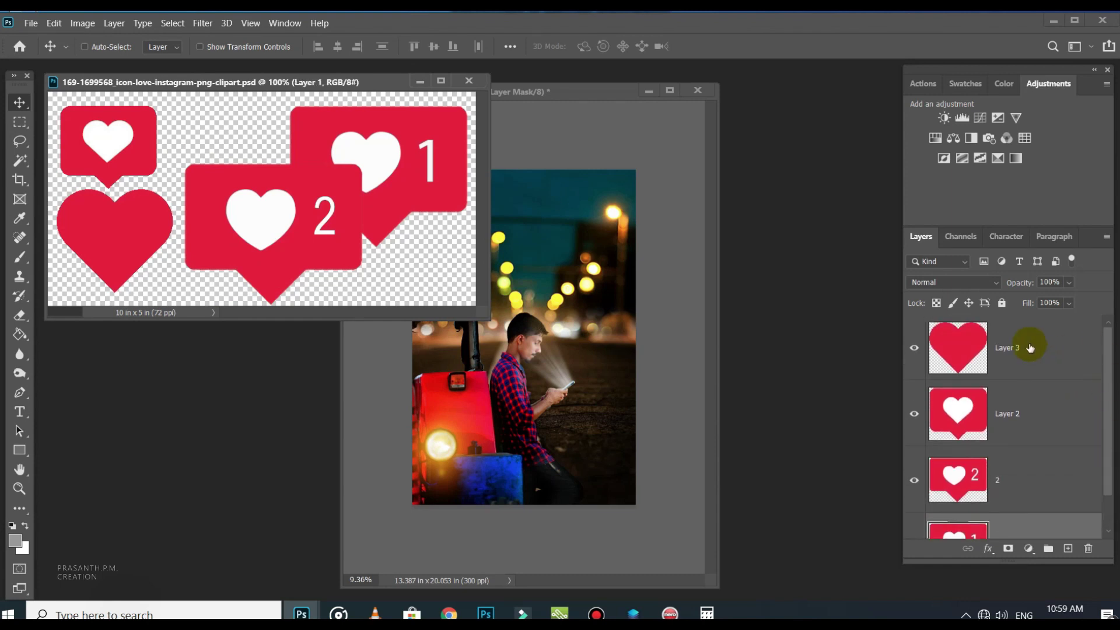
left_click(1095, 344, "shift")
left_click_drag(355, 212, 553, 366)
left_click(175, 150)
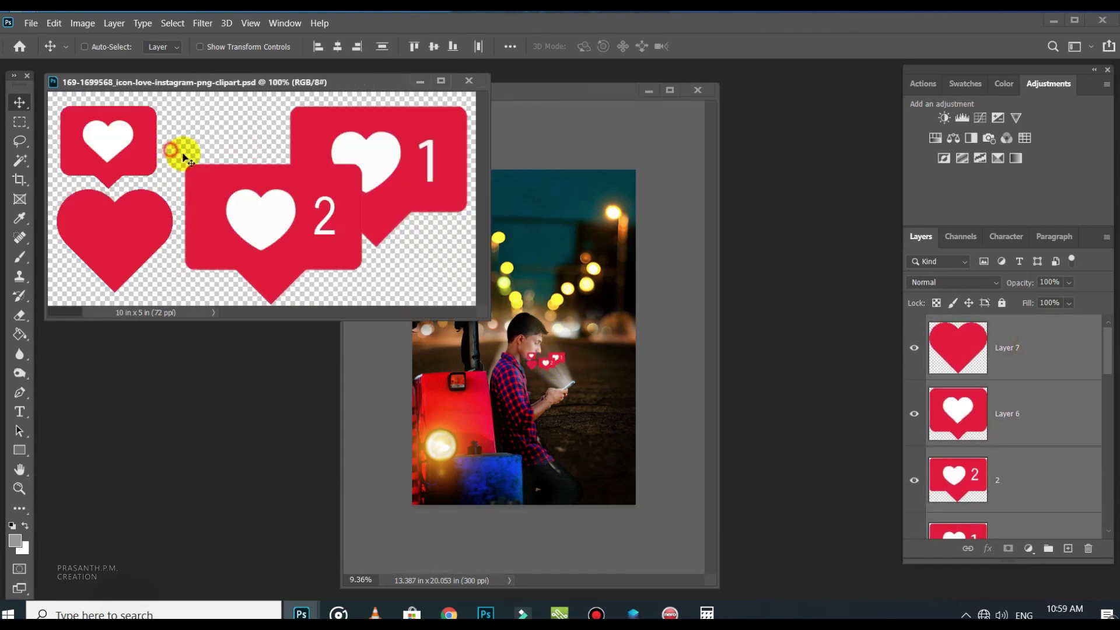
left_click(470, 81)
Step: Scale and tilt the group of heart icons and place it in the light above the phone
scroll(583, 370, "up", 3)
scroll(583, 369, "up", 2)
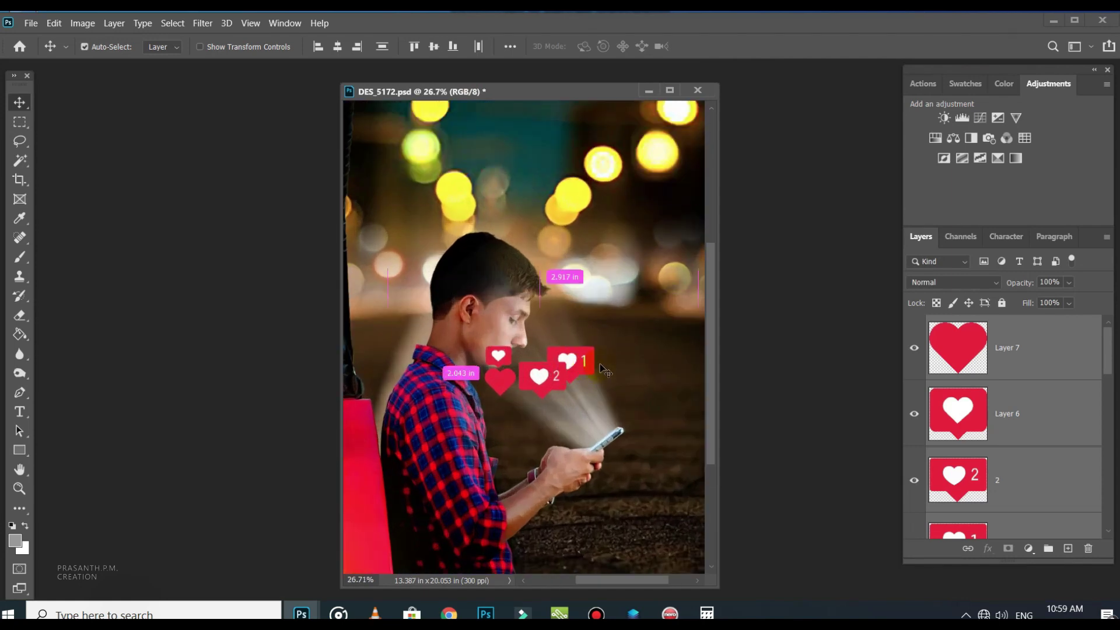
key("ctrl+t")
left_click_drag(604, 329, 621, 318)
left_click_drag(566, 358, 620, 339)
key("Return")
Step: Move the "2" like bubble close above the phone screen
scroll(607, 381, "up", 5)
right_click(564, 421)
left_click(578, 424)
left_click_drag(563, 420, 624, 454)
Step: Duplicate the "1" like bubble, shrink the copy and place it beside the two larger bubbles
right_click(598, 325)
left_click(611, 325)
left_click_drag(608, 324, 556, 402)
key("ctrl+t")
left_click_drag(603, 373, 567, 412)
key("Return")
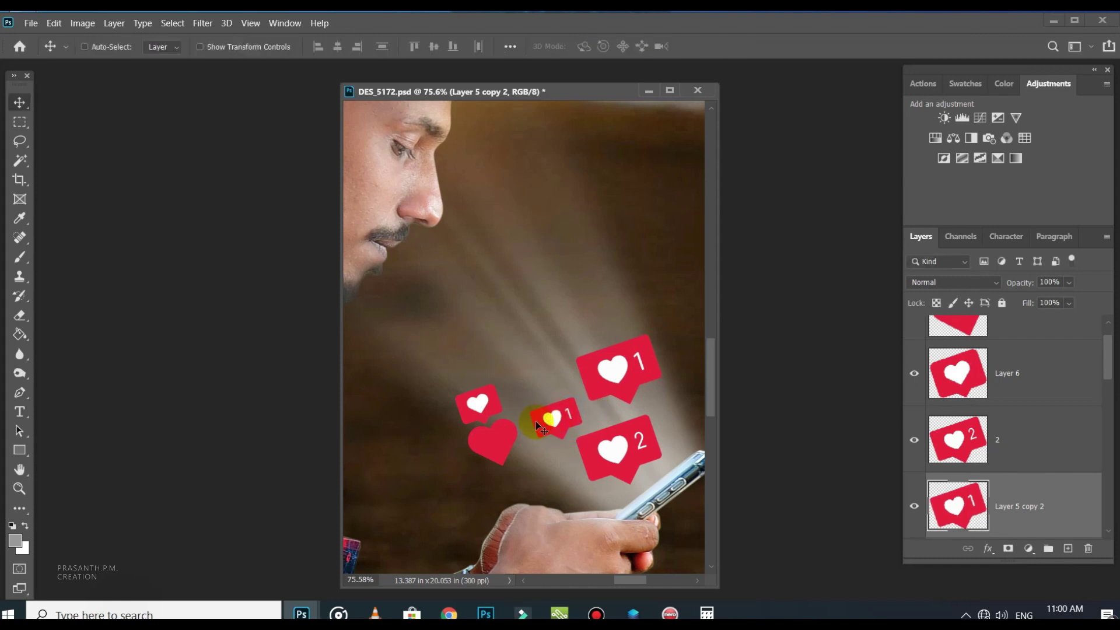
Step: Duplicate the small heart bubble and place the copy upright above the larger "1" bubble
scroll(629, 392, "down", 2)
left_click_drag(496, 398, 640, 318)
key("ctrl+t")
key("Return")
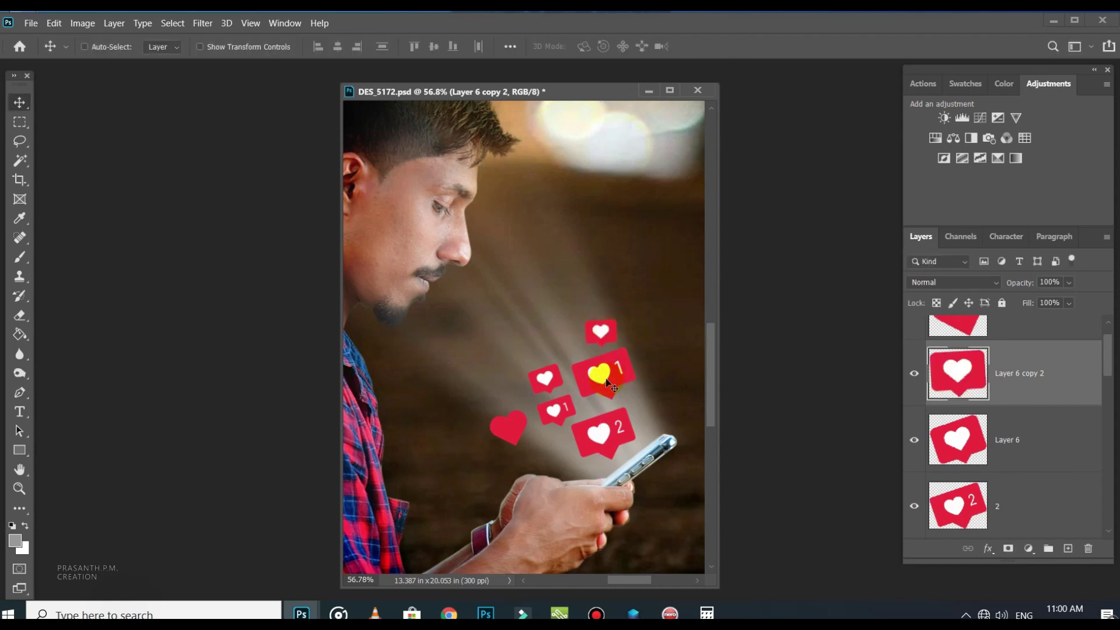
Step: Move the plain red heart beside the "2" bubble, scale it to about 84% and rotate it about -16°
left_click(505, 433, "ctrl")
left_click_drag(506, 433, 583, 429)
key("ctrl+t")
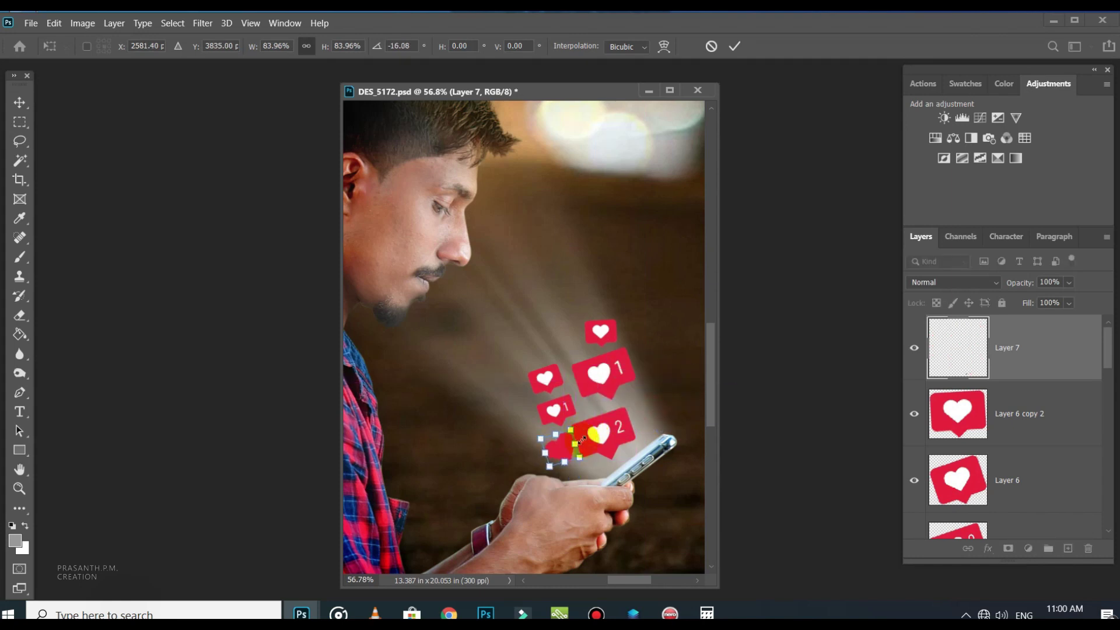
key("Return")
Step: Scale down the larger "1" like bubble slightly
scroll(667, 400, "down", 5)
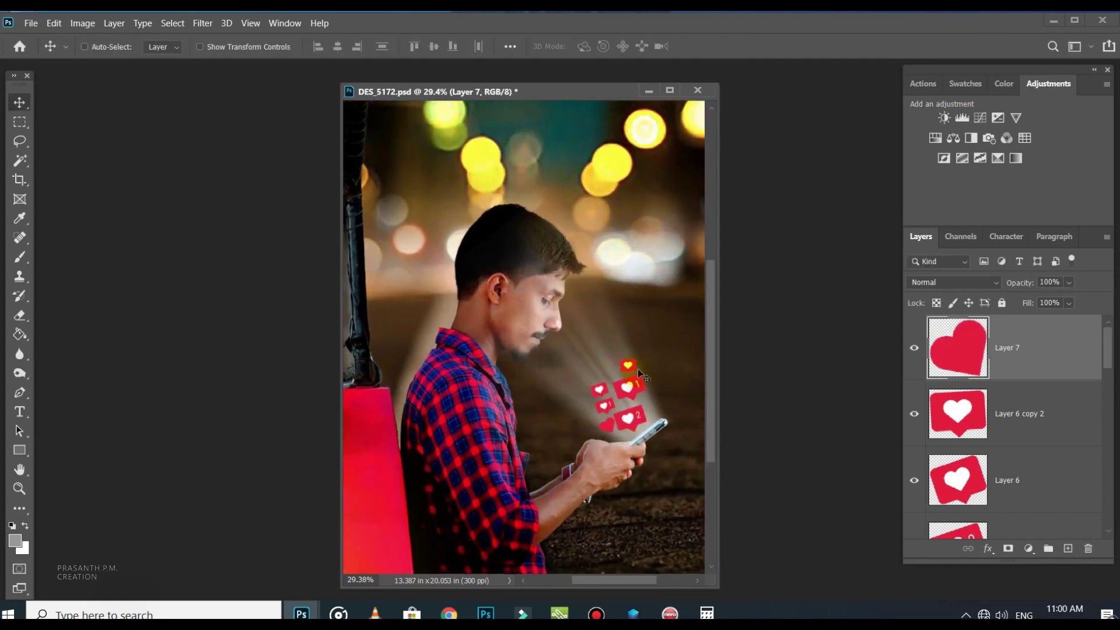
right_click(635, 386)
left_click(652, 392)
key("ctrl+t")
left_click_drag(647, 374, 642, 382)
key("Return")
Step: Move the small tilted heart bubble of Layer 6 to the space above the phone's far end and rotate it about 10°
scroll(651, 378, "up", 2)
right_click(607, 399)
left_click(626, 401)
left_click_drag(604, 400, 678, 414)
key("ctrl+t")
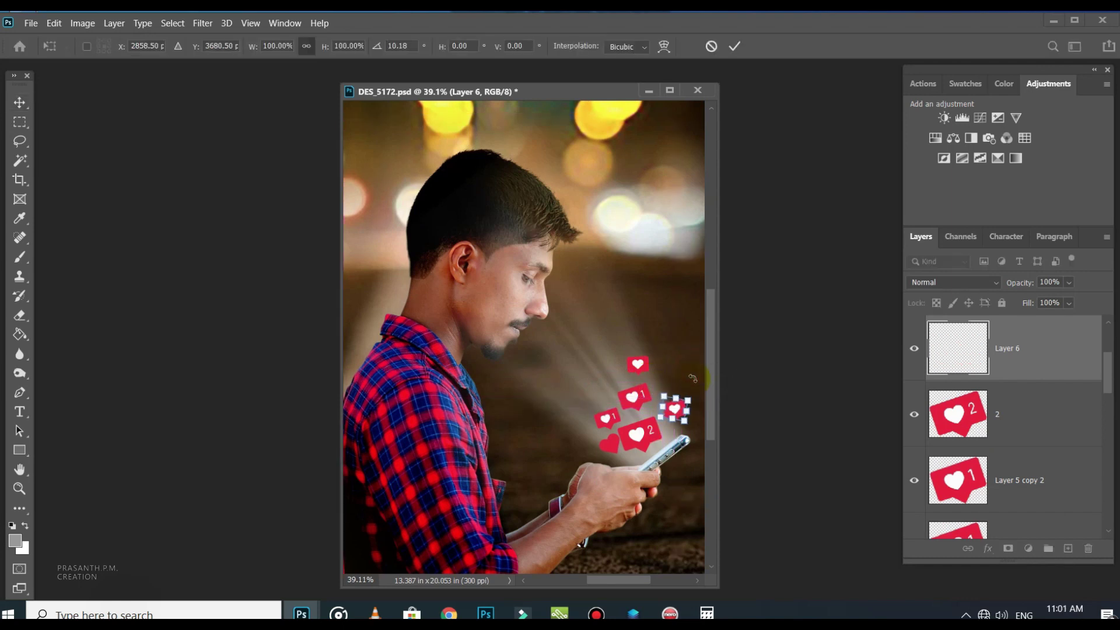
key("Return")
Step: Move the topmost small heart bubble to the face side of the "1" bubble, tilt it, and reselect the Layer 6 bubble
left_click_drag(683, 403, 617, 379)
key("ctrl+t")
key("Return")
left_click(675, 417, "ctrl")
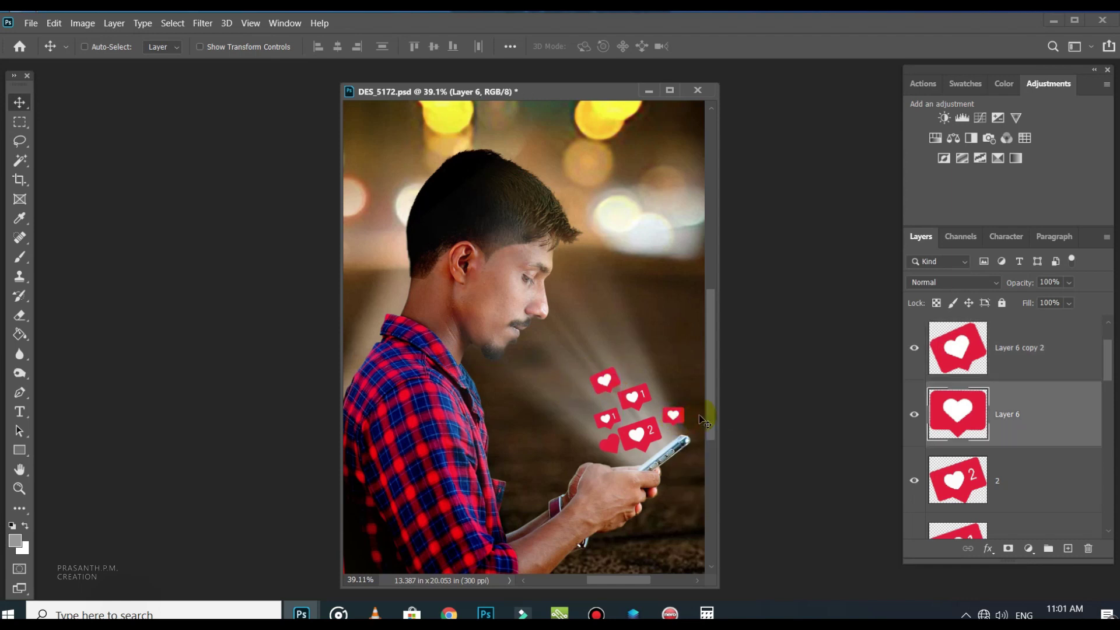
scroll(699, 416, "down", 12)
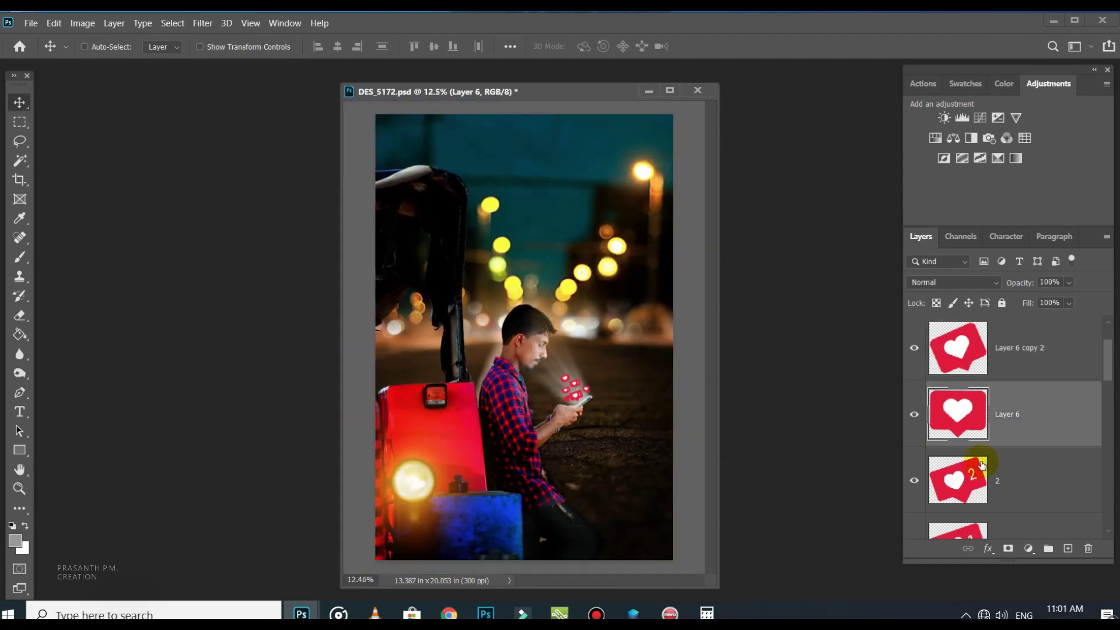
Step: Duplicate the plain red heart of Layer 7 and place the copy above the topmost like bubble
scroll(582, 406, "up", 1)
left_click(1096, 370)
left_click_drag(1110, 362, 1110, 351)
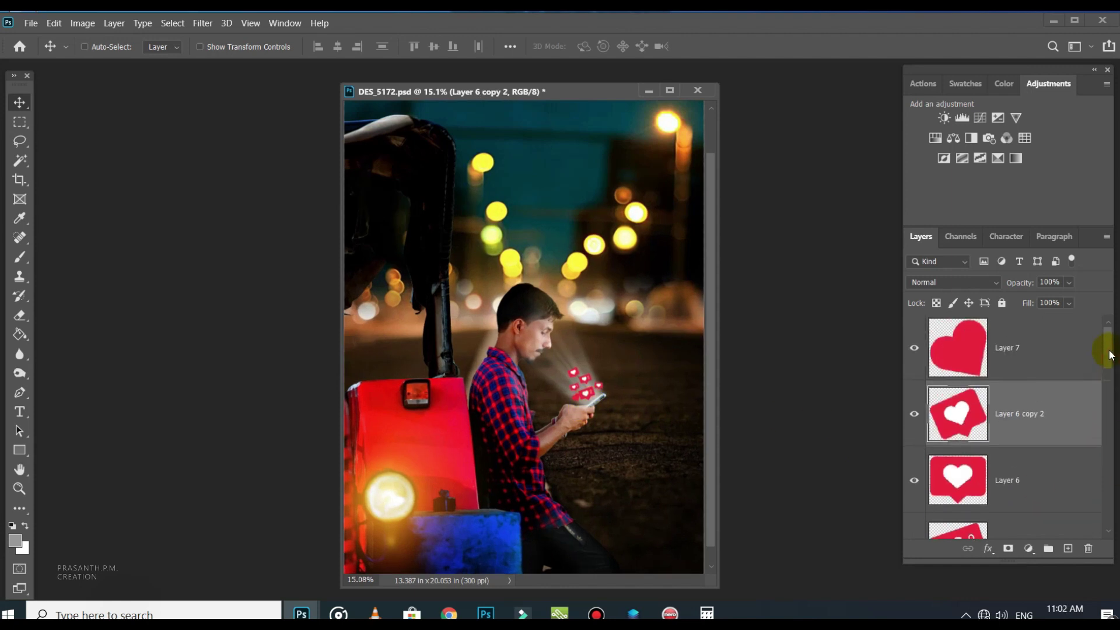
scroll(610, 369, "up", 3)
left_click(1032, 349)
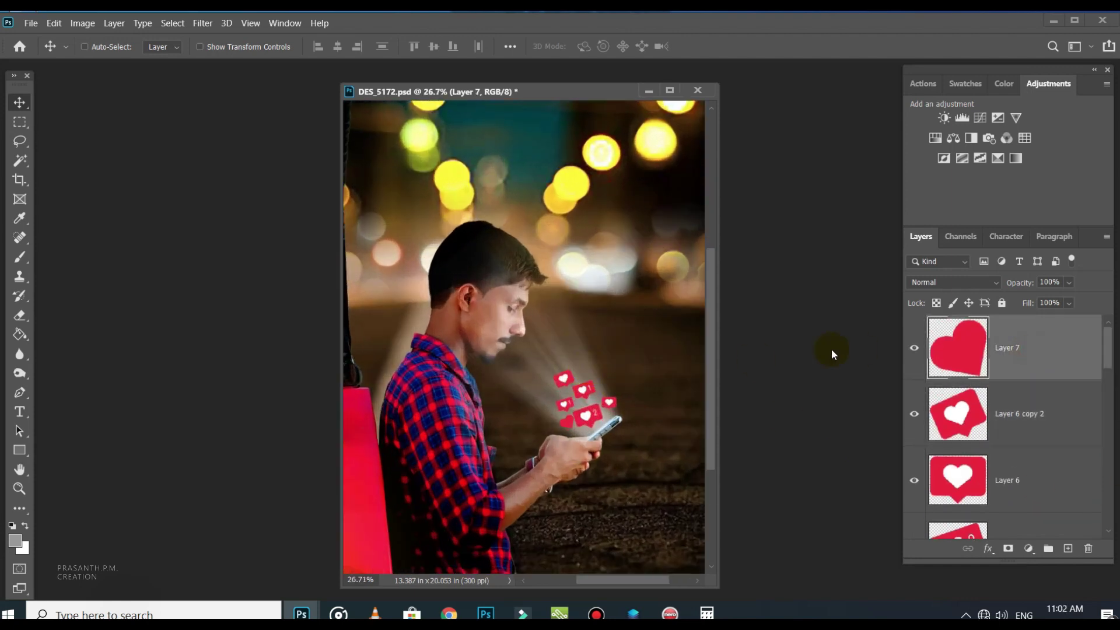
left_click_drag(578, 429, 583, 365)
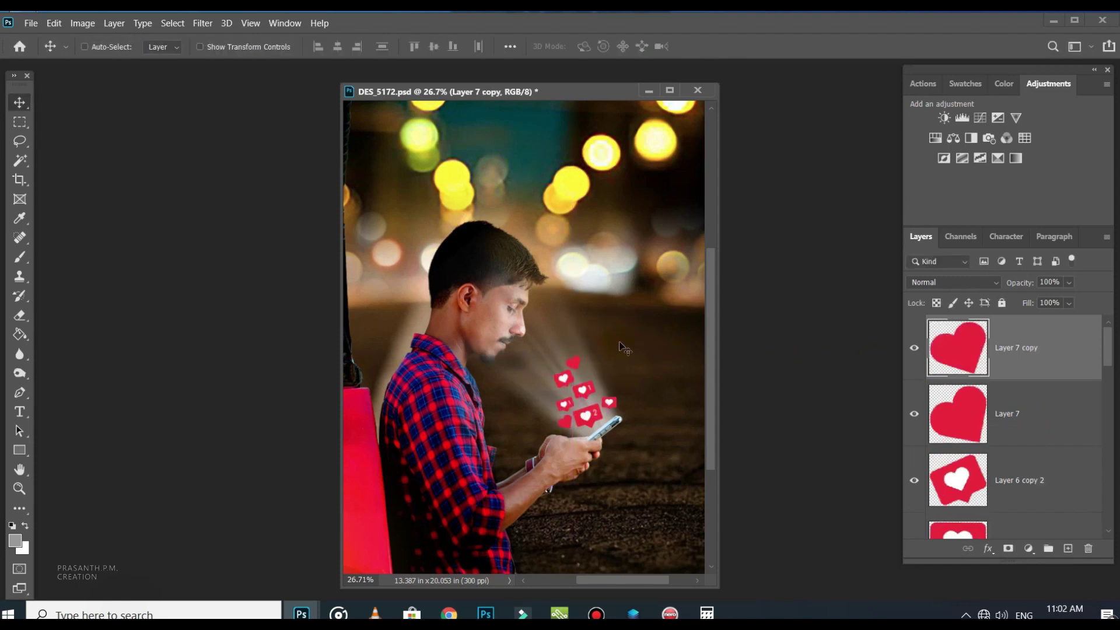
Step: Group all the heart and like-bubble layers into one layer group
scroll(594, 349, "down", 2)
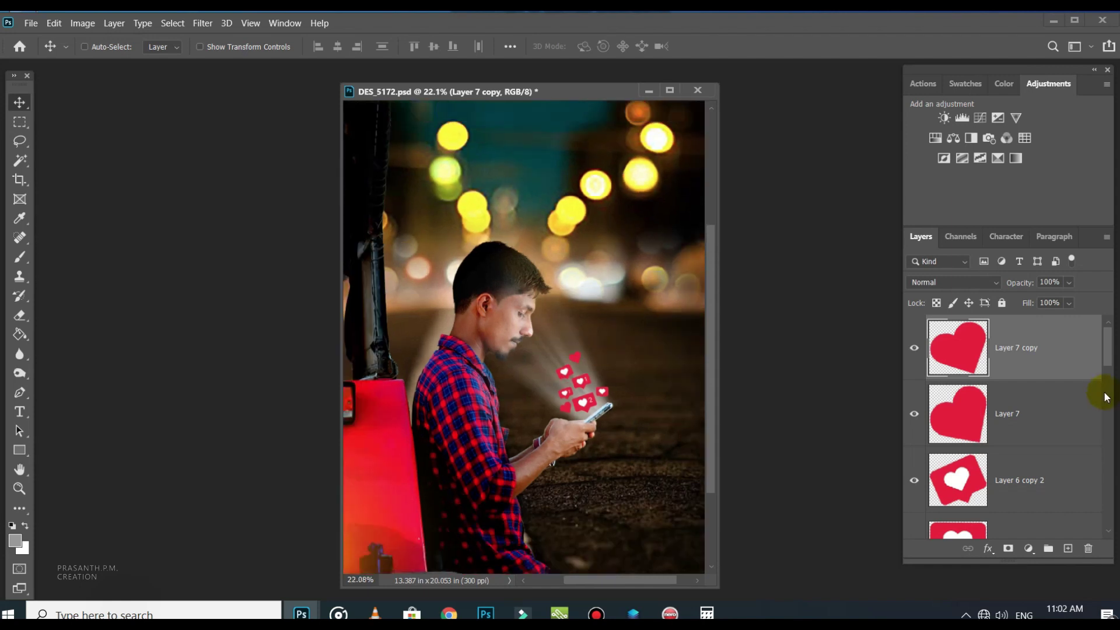
left_click_drag(1106, 354, 1106, 422)
left_click(1038, 377, "shift")
left_click(1048, 548)
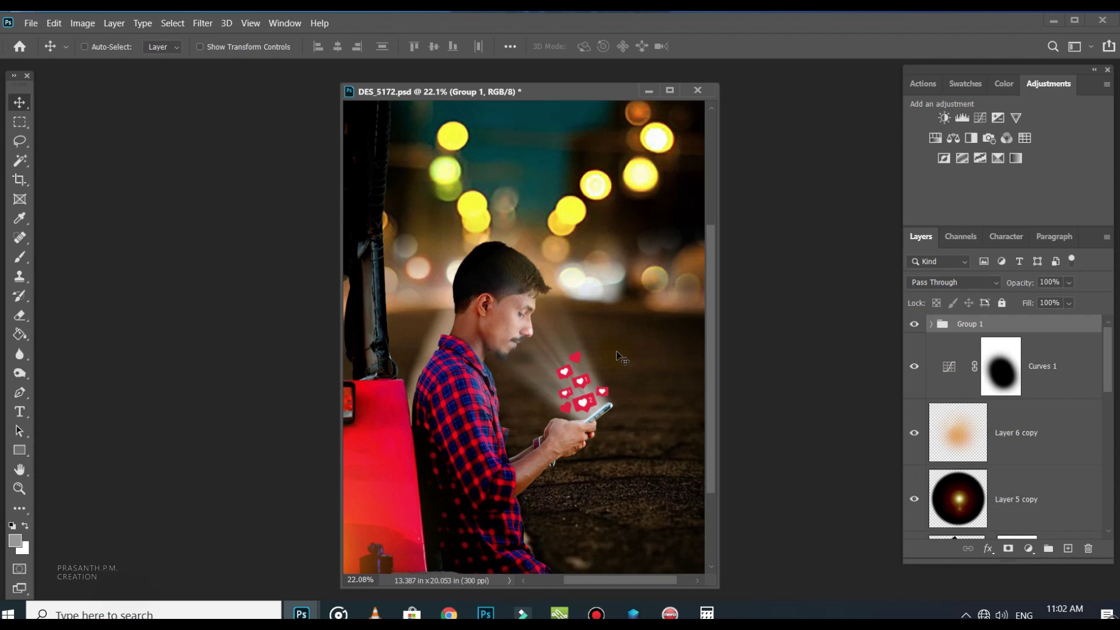
Step: Free-transform the icon group slightly and nudge it up and toward the man's face
key("ctrl+t")
mouse_move(608, 351)
left_mouse_down()
mouse_move(584, 366)
mouse_move(587, 384)
mouse_move(609, 349)
left_mouse_up()
key("Return")
key("ctrl+t")
left_click_drag(583, 384, 577, 379)
key("Return")
key("ctrl+0")
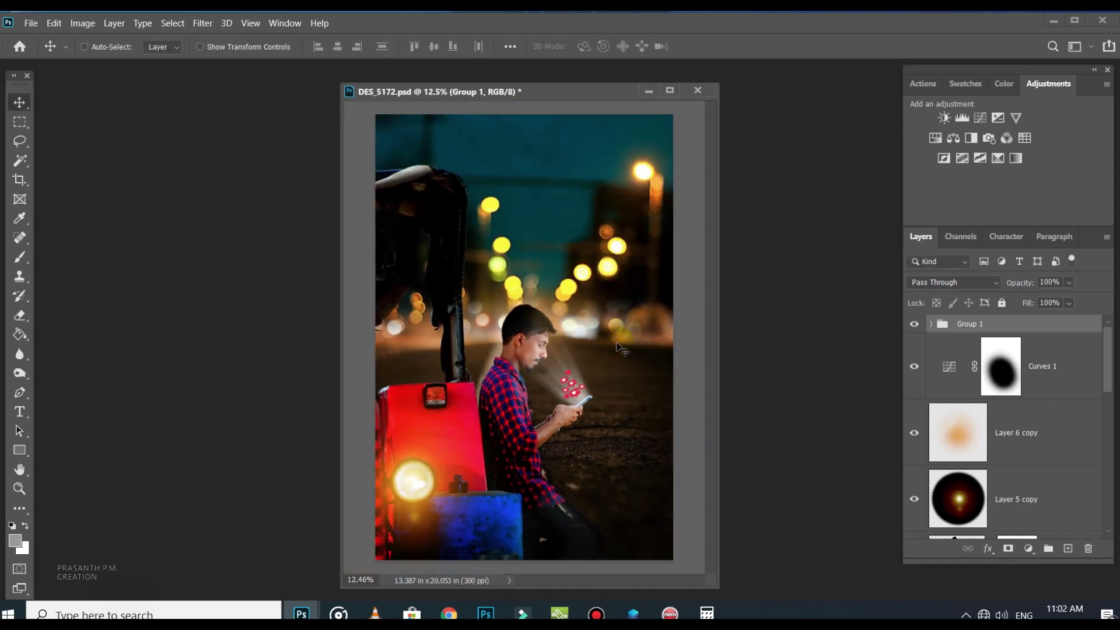
Step: Set the fill of the light-ray Layer 4 to 85%
scroll(656, 372, "down", 2)
scroll(611, 415, "up", 3)
left_click_drag(1108, 370, 1113, 400)
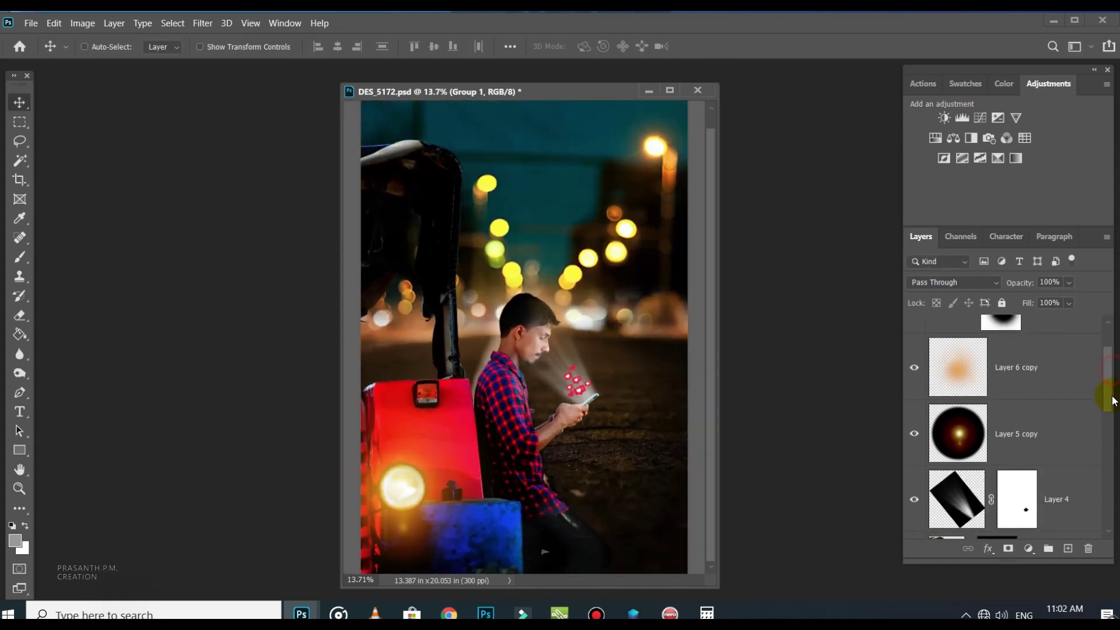
scroll(1112, 401, "down", 1)
left_click(1091, 429)
left_click(1069, 303)
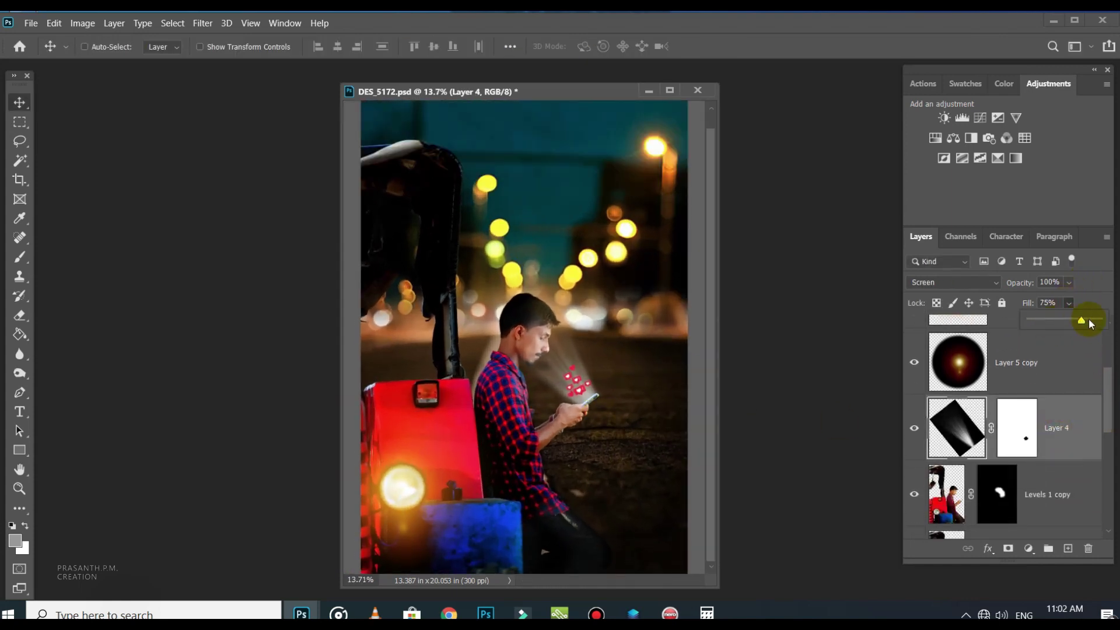
left_click_drag(1090, 323, 1088, 323)
Step: Paint black on Layer 4's mask over the man's head and cheek with a soft 800 px brush at 100% opacity
left_click(1017, 428)
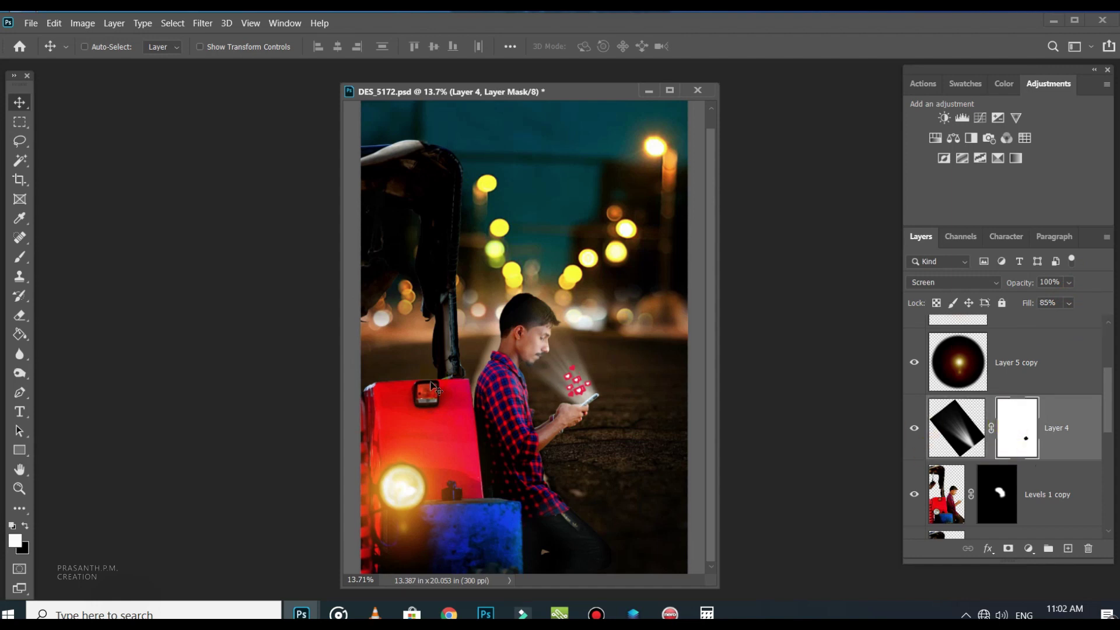
left_click(22, 257)
right_click(23, 258)
left_click(97, 260)
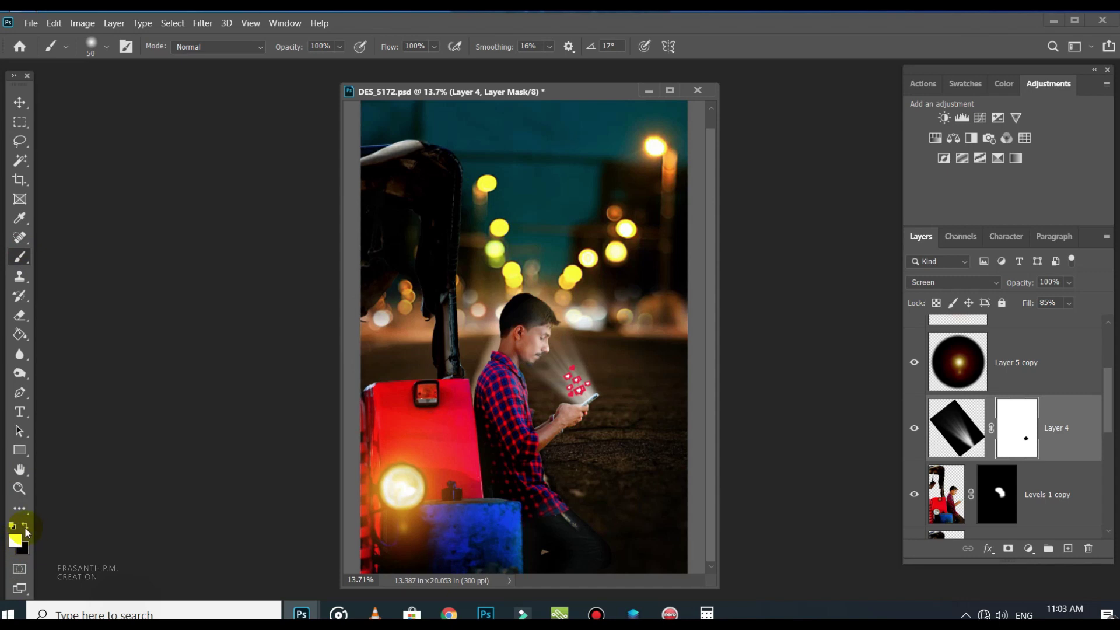
scroll(523, 330, "up", 3)
key("bracketright")
key("bracketright")
key("bracketright")
key("bracketright")
key("bracketright")
key("bracketright")
key("bracketright")
key("bracketright")
key("bracketright")
key("bracketright")
key("bracketright")
key("bracketright")
key("bracketright")
key("bracketright")
key("bracketright")
key("bracketright")
key("bracketright")
key("bracketright")
key("bracketright")
key("bracketright")
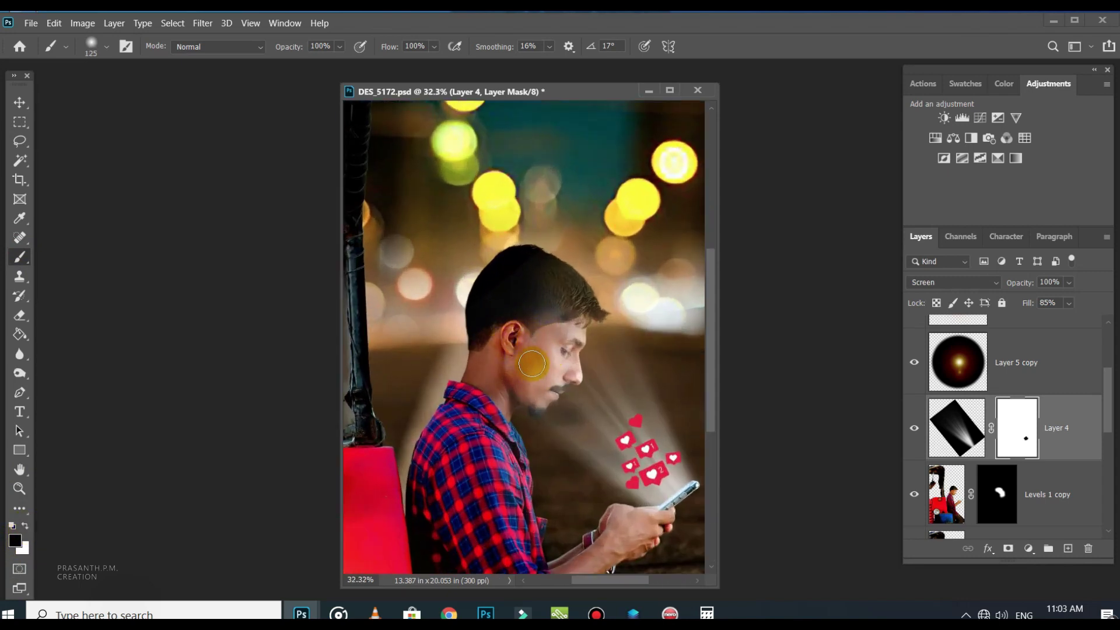
left_click_drag(537, 294, 510, 342)
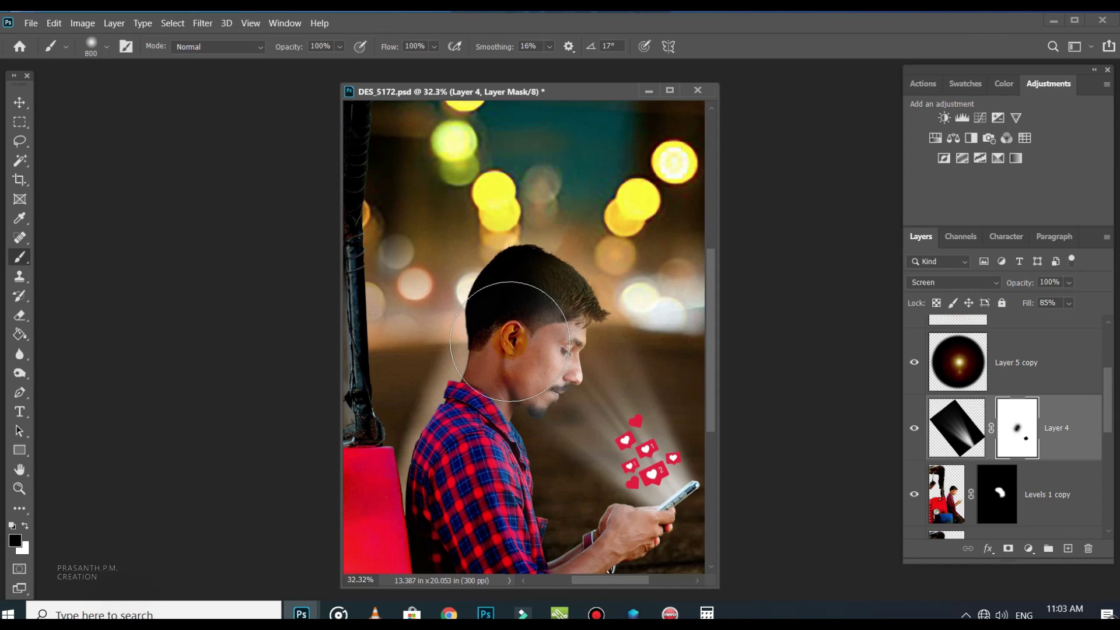
Step: Examine the whole composite at different magnifications to judge the light rays and icons
scroll(509, 341, "down", 2)
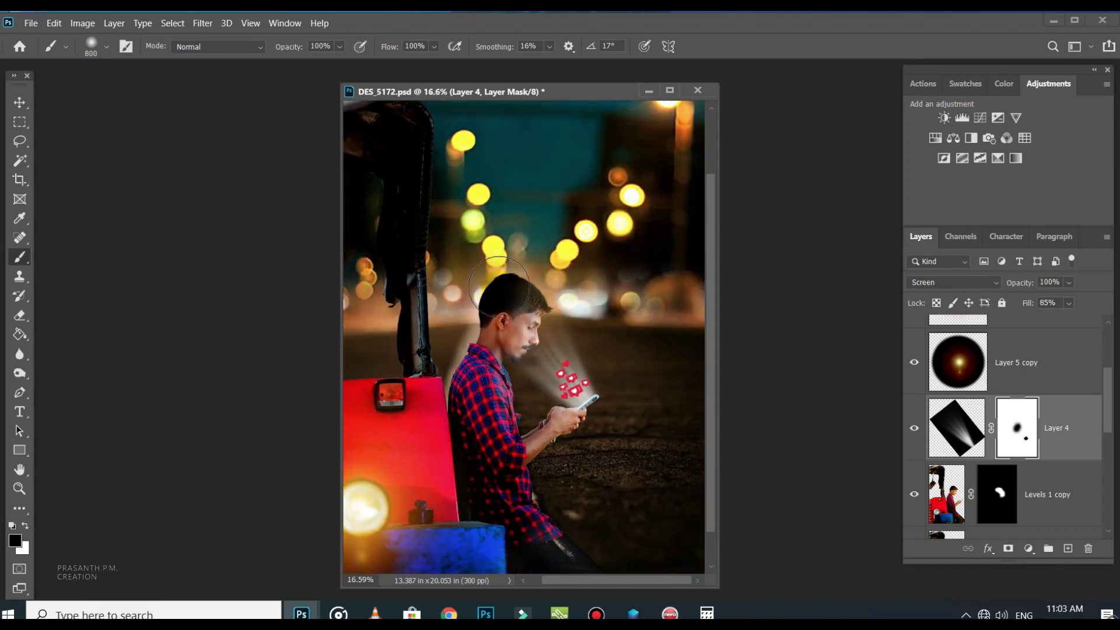
scroll(592, 355, "down", 1)
scroll(677, 369, "down", 1)
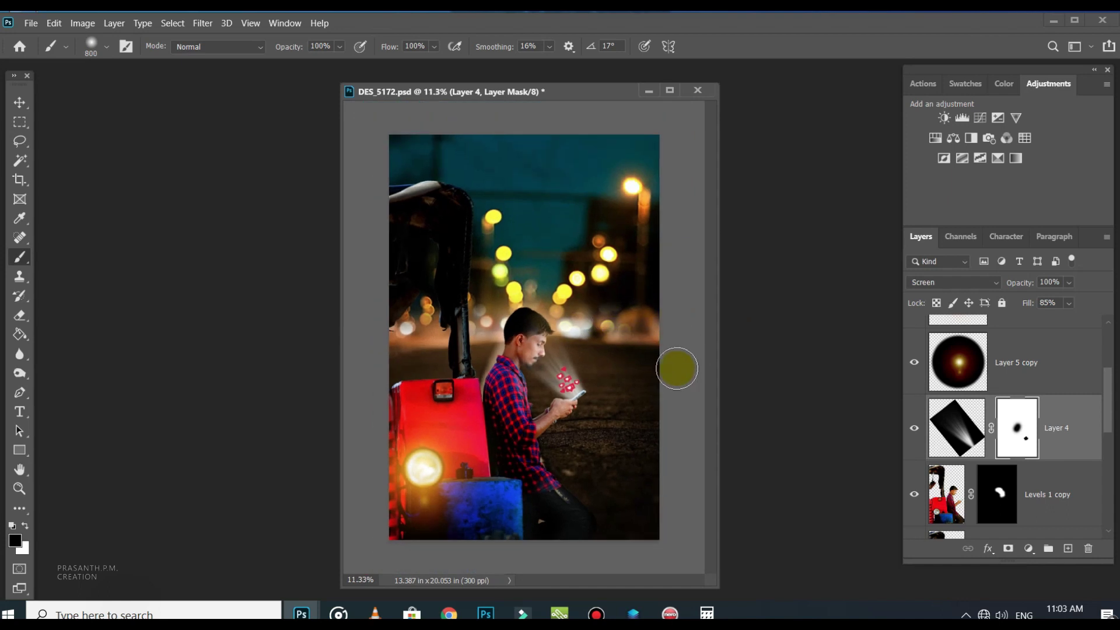
scroll(625, 368, "up", 2)
scroll(592, 365, "down", 2)
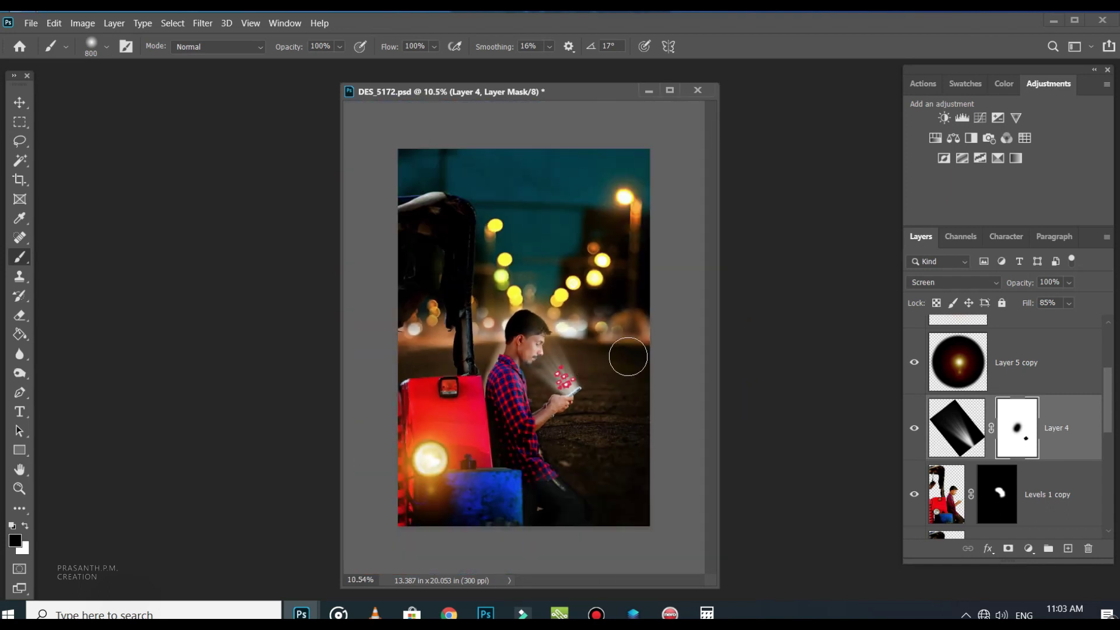
scroll(634, 343, "up", 1)
scroll(634, 343, "down", 1)
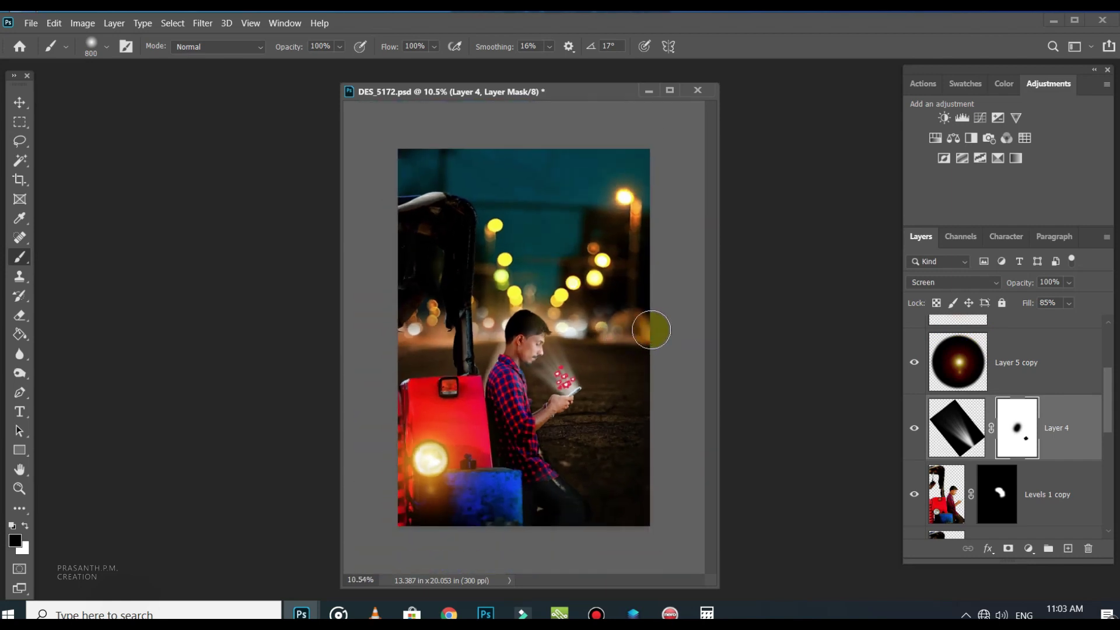
scroll(619, 354, "up", 1)
scroll(618, 354, "down", 3)
scroll(622, 389, "up", 7)
scroll(622, 390, "down", 4)
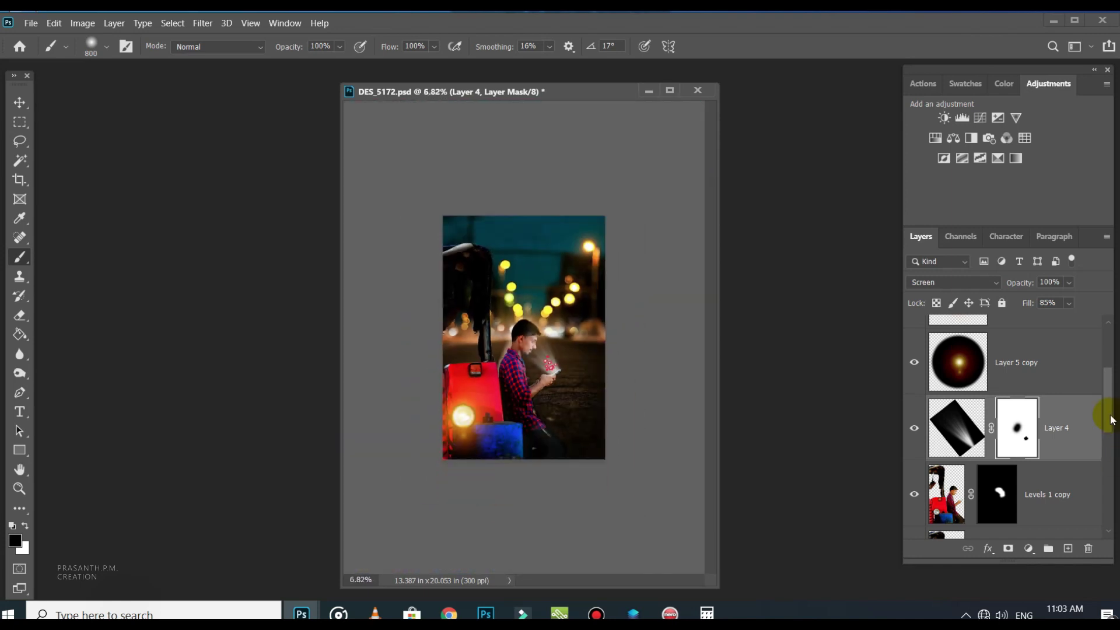
Step: Add a light orange Solid Color fill layer above Group 1
left_click_drag(1107, 418, 1103, 362)
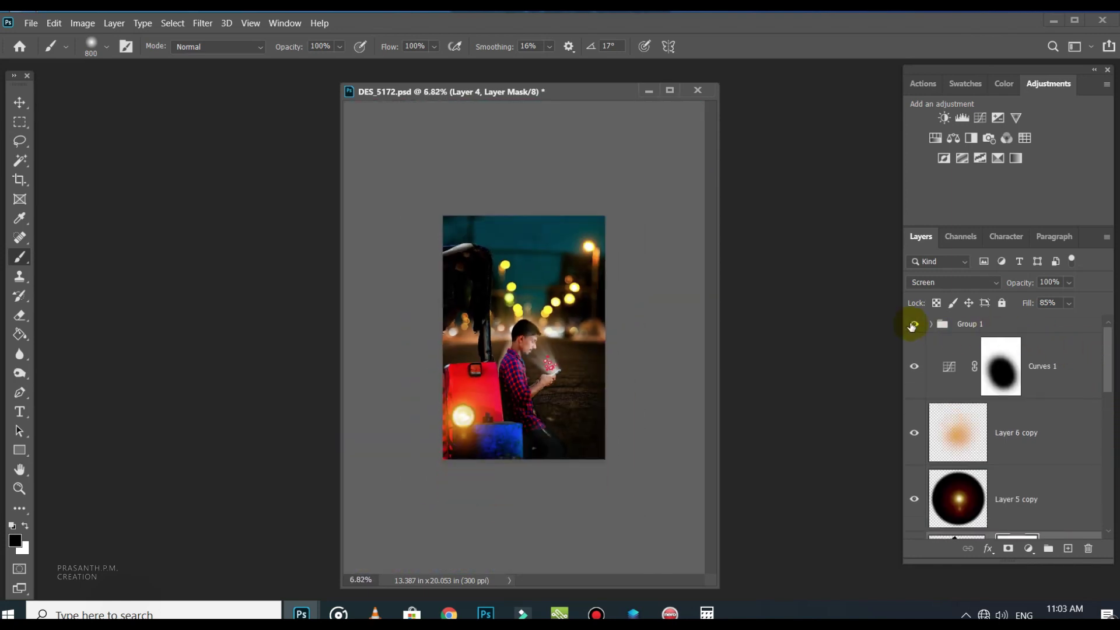
left_click(1016, 325)
left_click(911, 324)
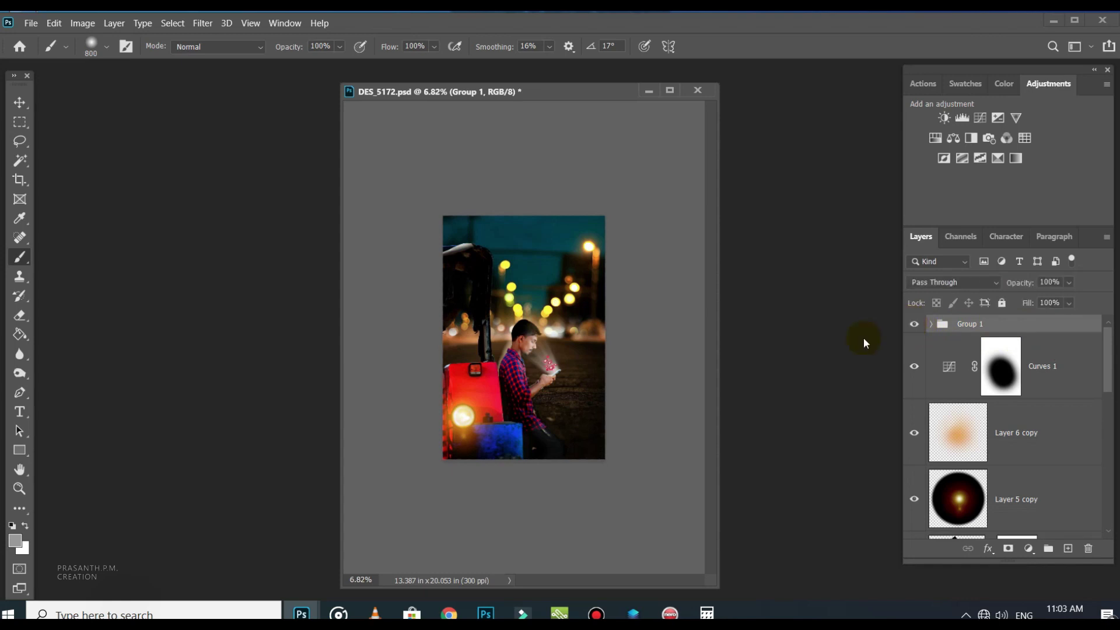
key("v")
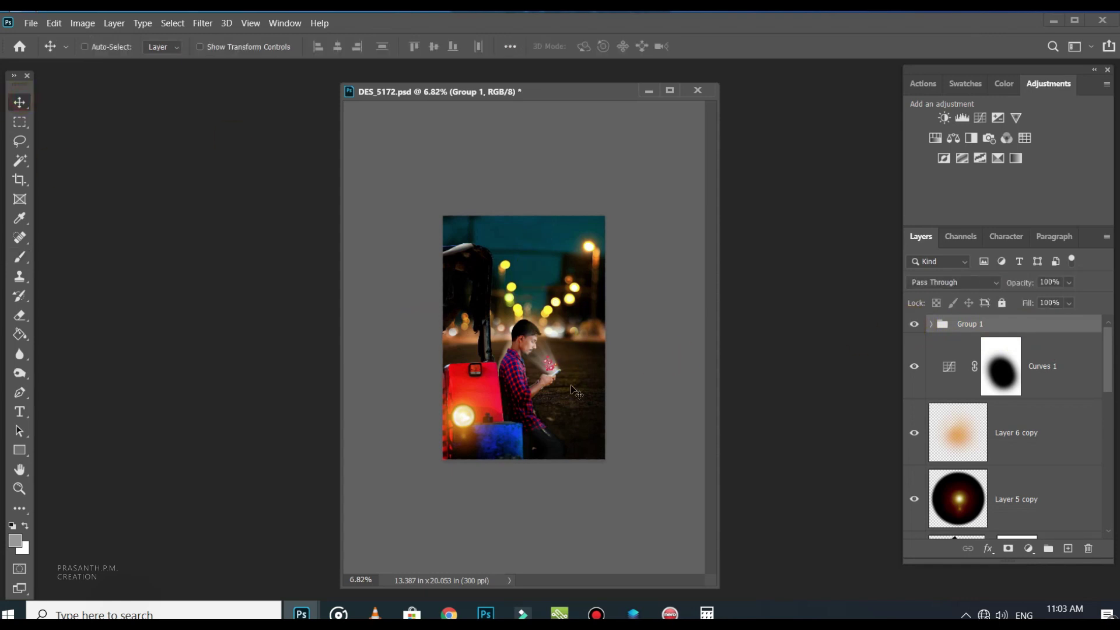
left_click(936, 360)
left_click(1028, 559)
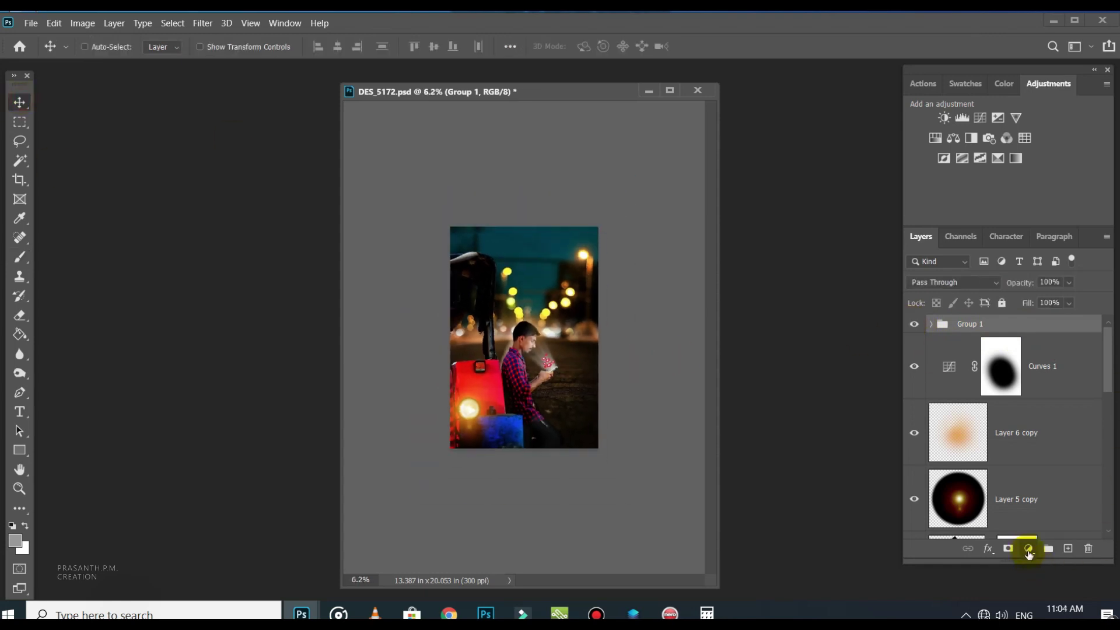
left_click(1029, 550)
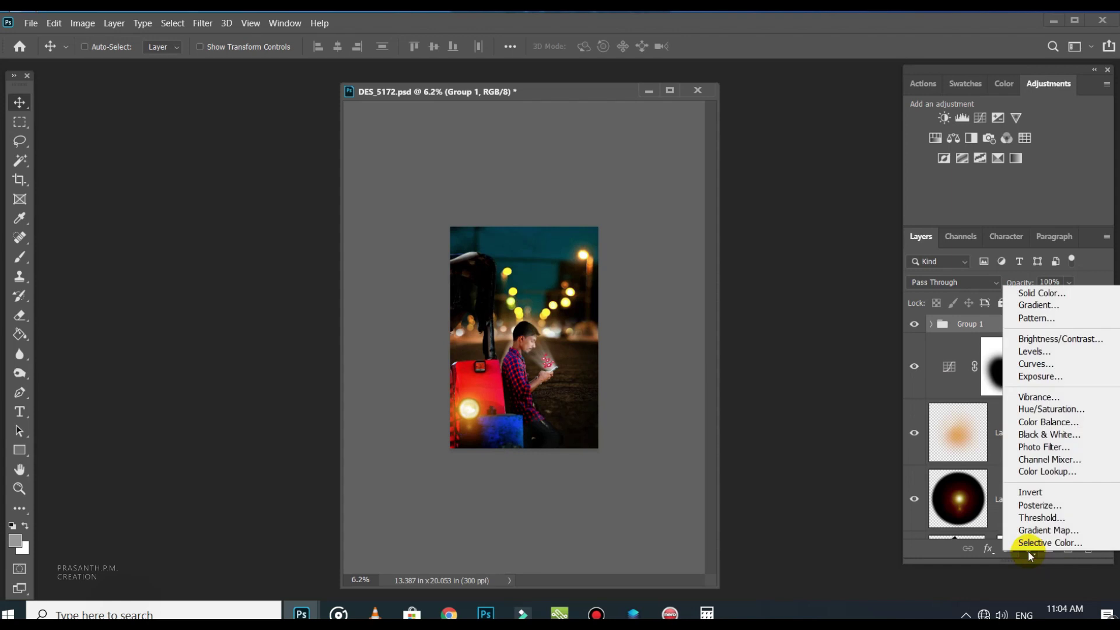
left_click(1031, 296)
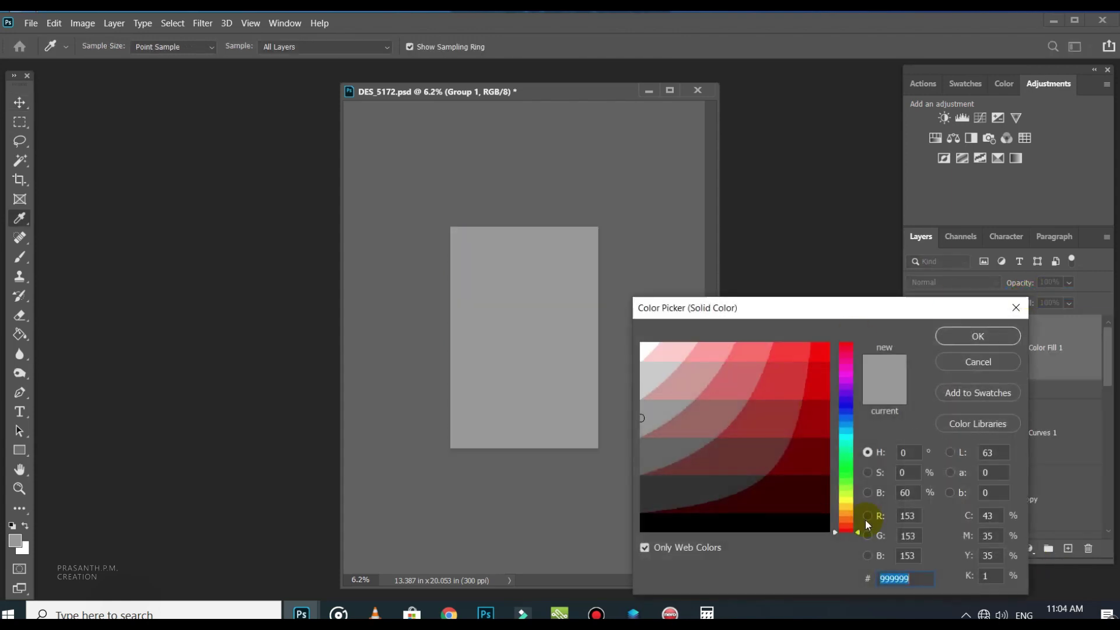
left_click(847, 521)
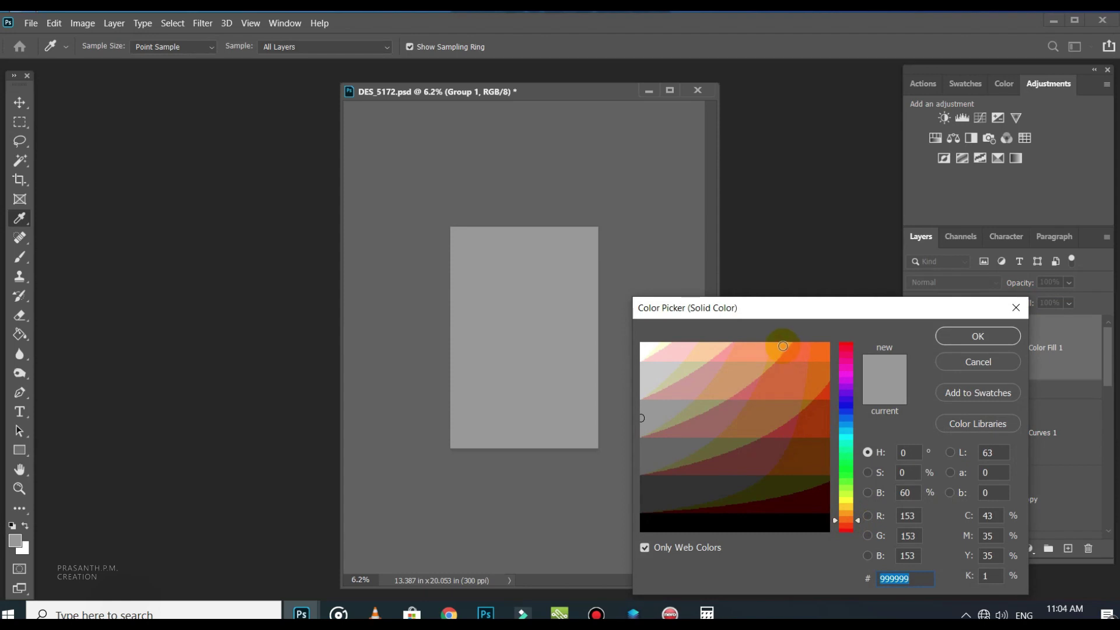
left_click(783, 347)
left_click(950, 334)
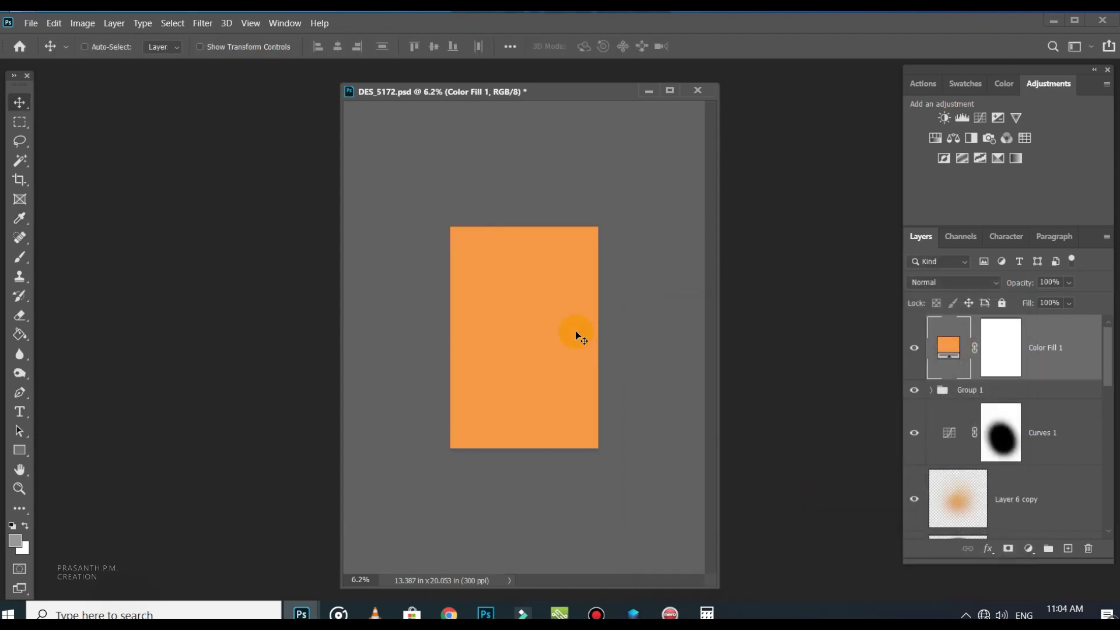
Step: Blend the orange color fill layer with Color Burn and set its fill to 18%
scroll(574, 334, "up", 2)
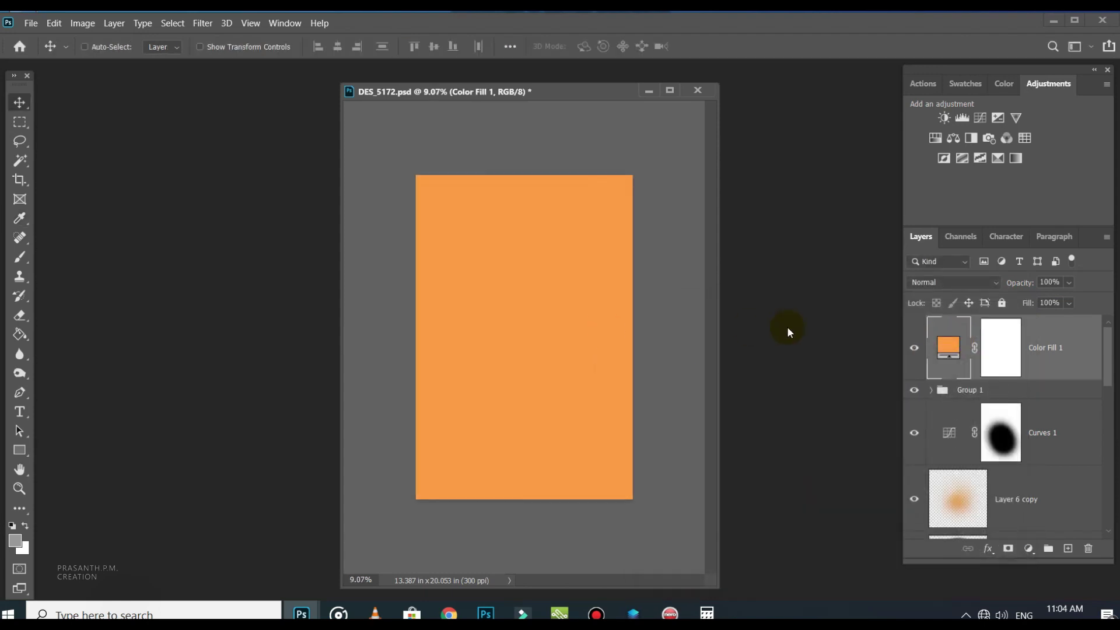
left_click(962, 285)
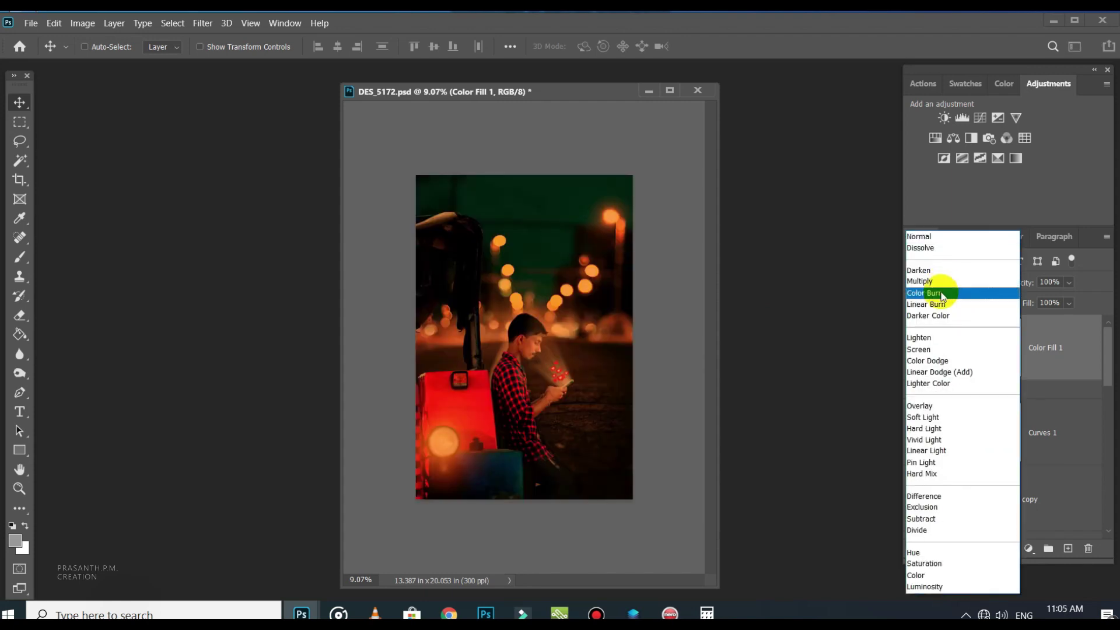
left_click(941, 293)
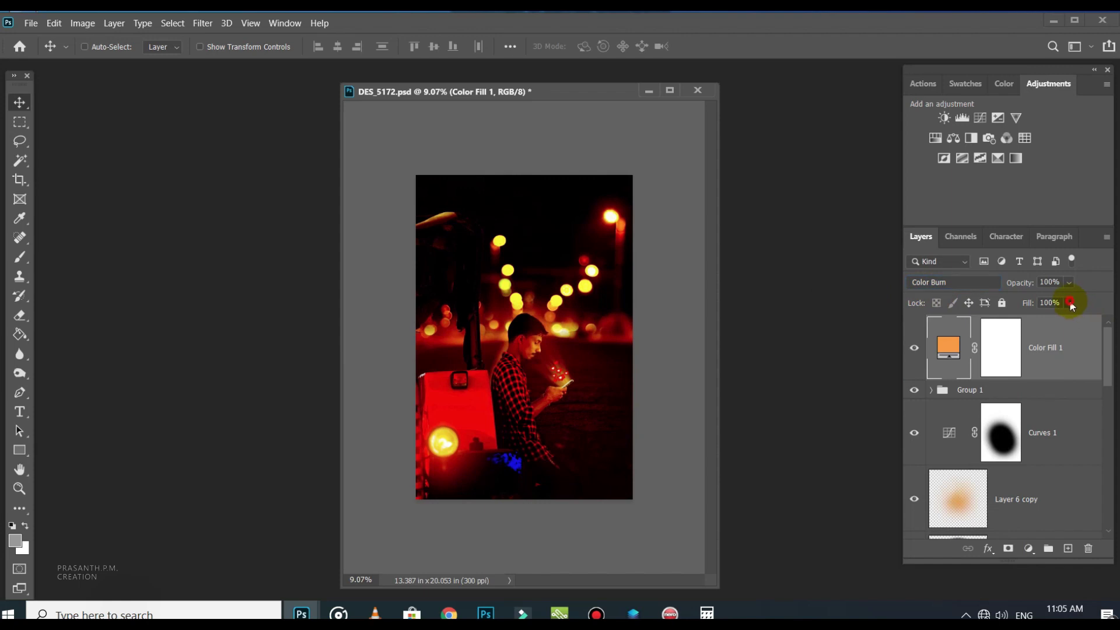
left_click(1031, 318)
scroll(615, 328, "up", 5)
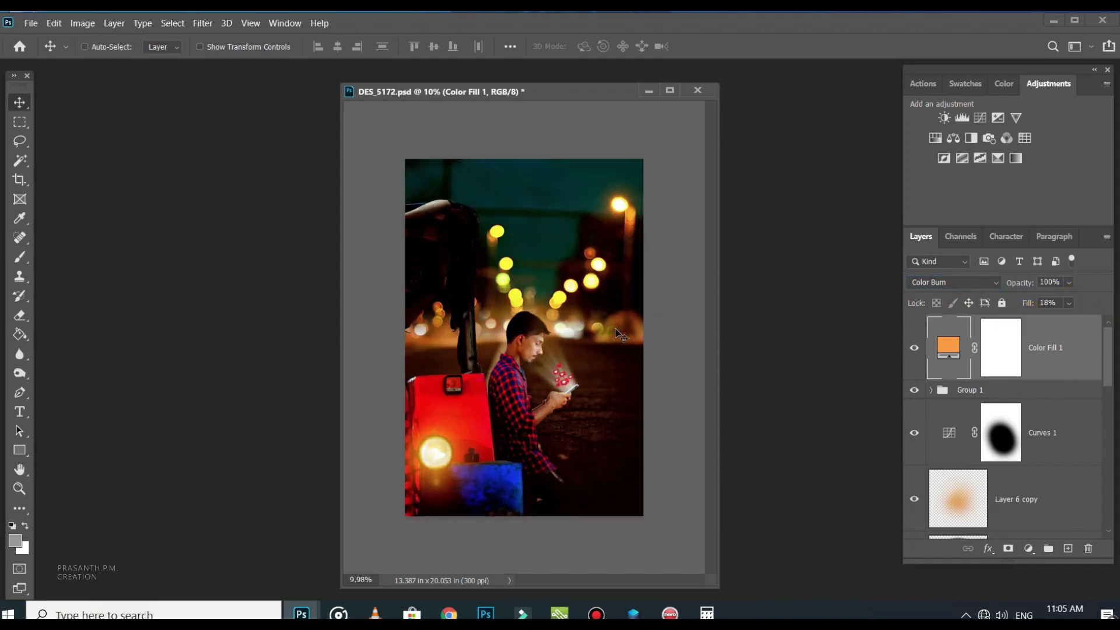
Step: Add a Levels adjustment above the color fill with input levels 7, 1.08 and 229
left_click(953, 132)
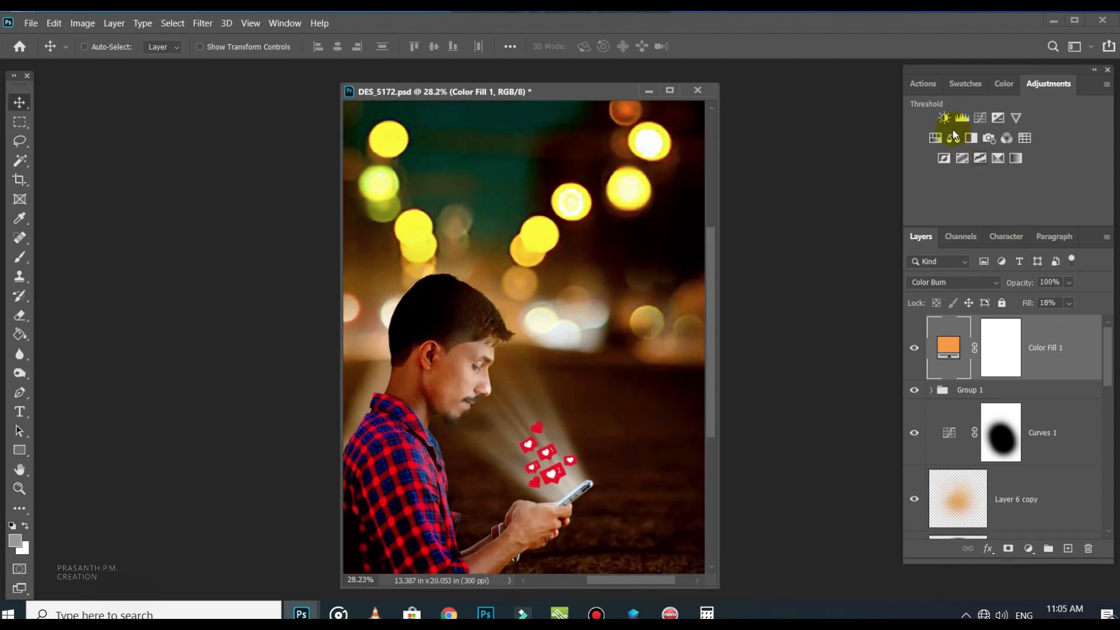
left_click(964, 119)
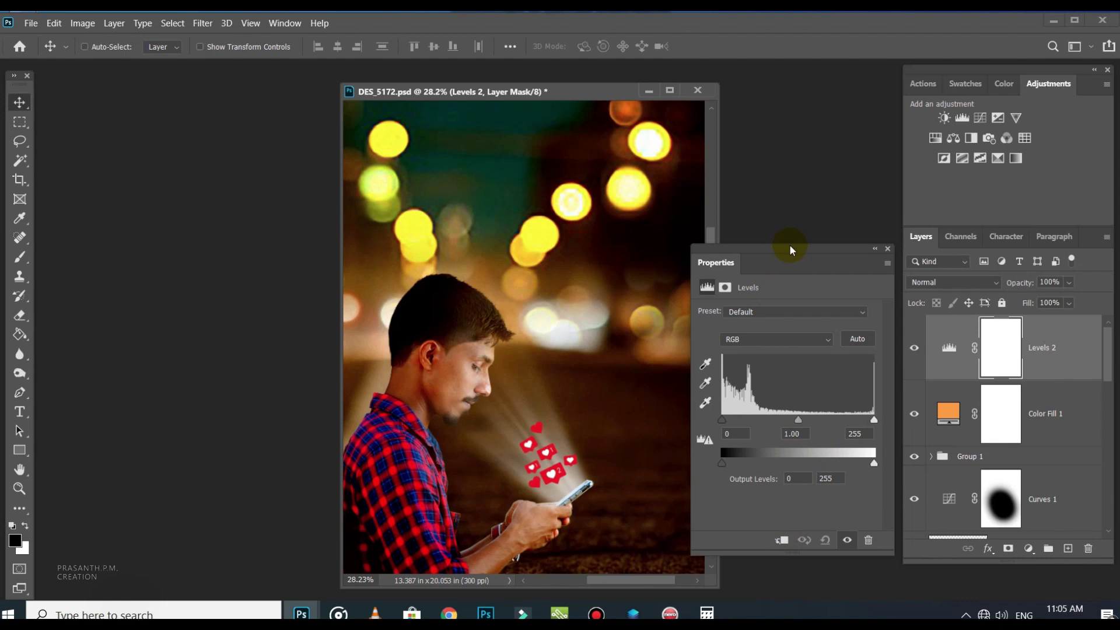
left_click_drag(792, 250, 799, 198)
left_click_drag(882, 368, 870, 365)
left_click_drag(732, 368, 735, 368)
left_click(870, 368)
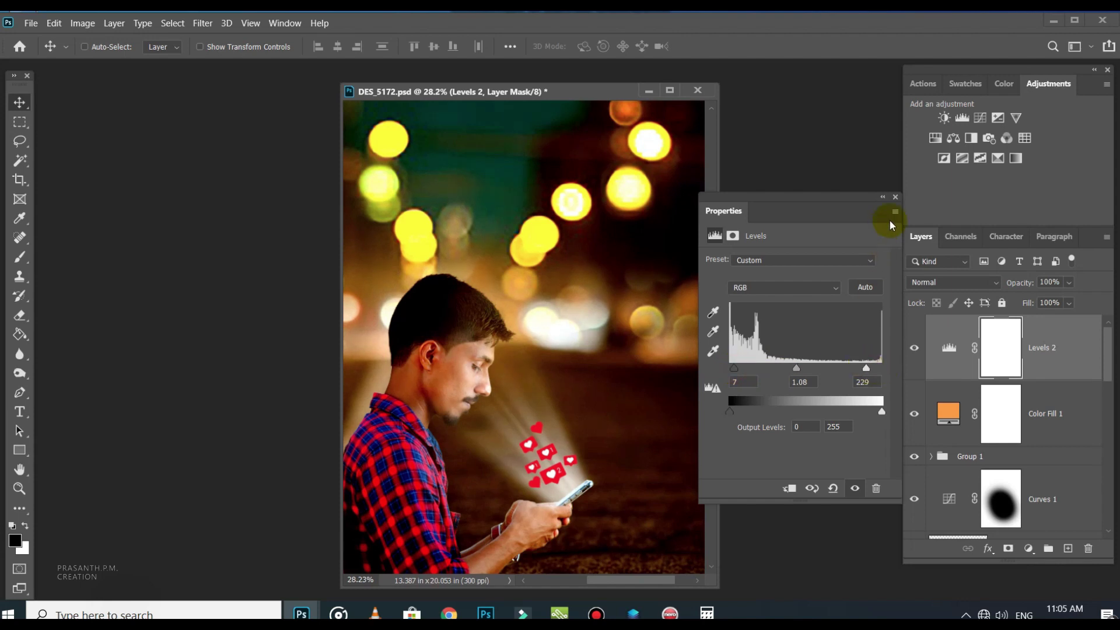
left_click(895, 197)
Step: Lower the fill of the Color Fill 1 layer to 10%
scroll(693, 293, "down", 5)
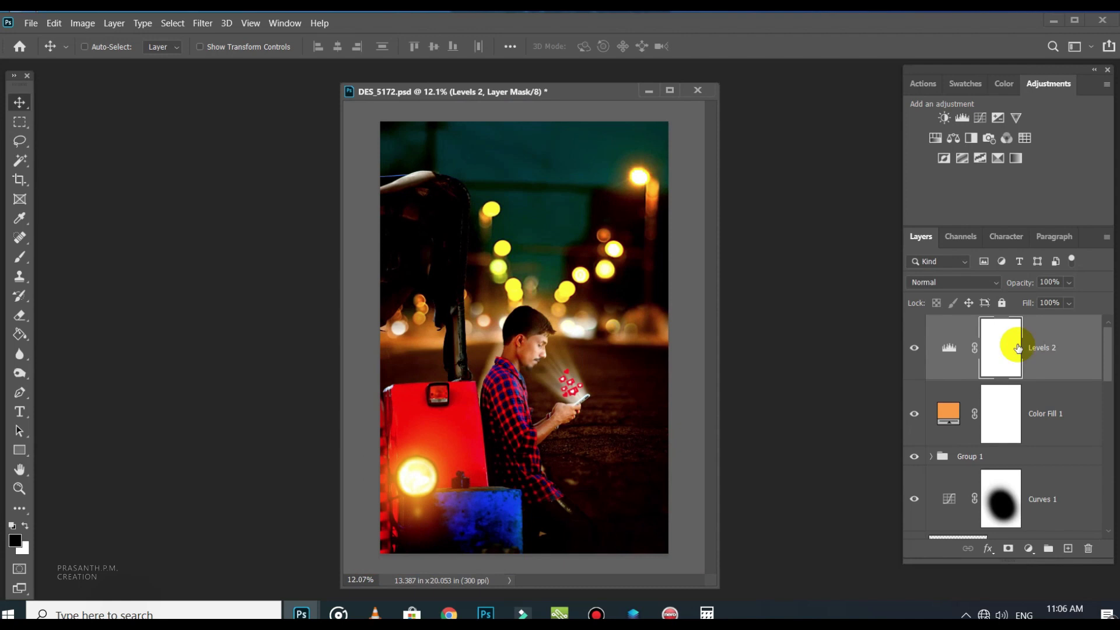
left_click(1049, 409)
left_click(1070, 302)
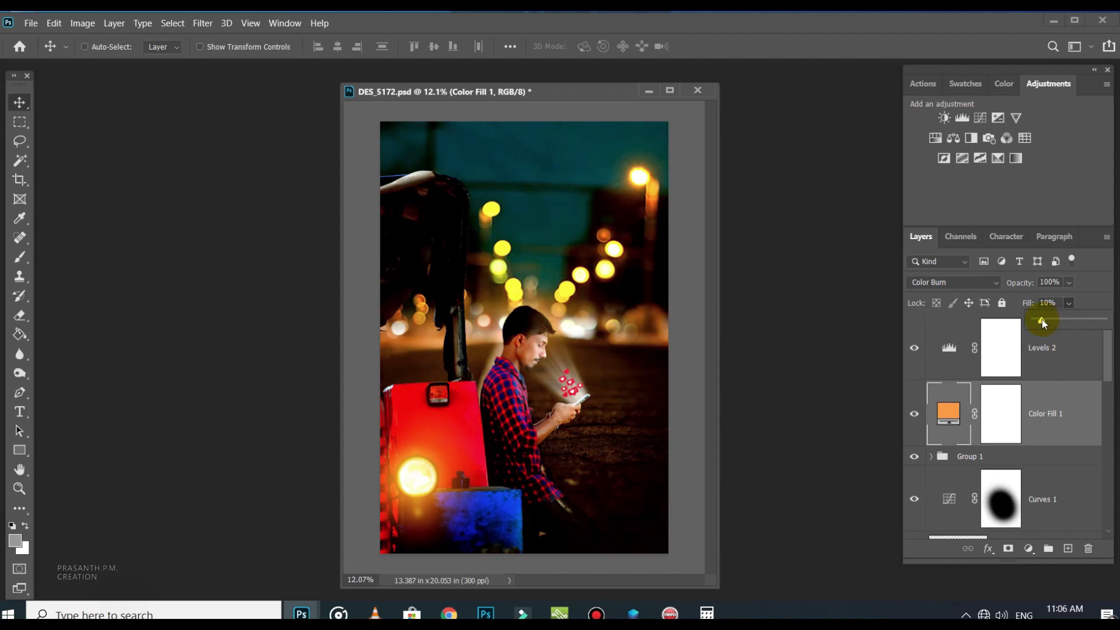
Step: Adjust the Levels 2 adjustment to a black input of 9 and a midtone of 1.25
double_click(949, 347)
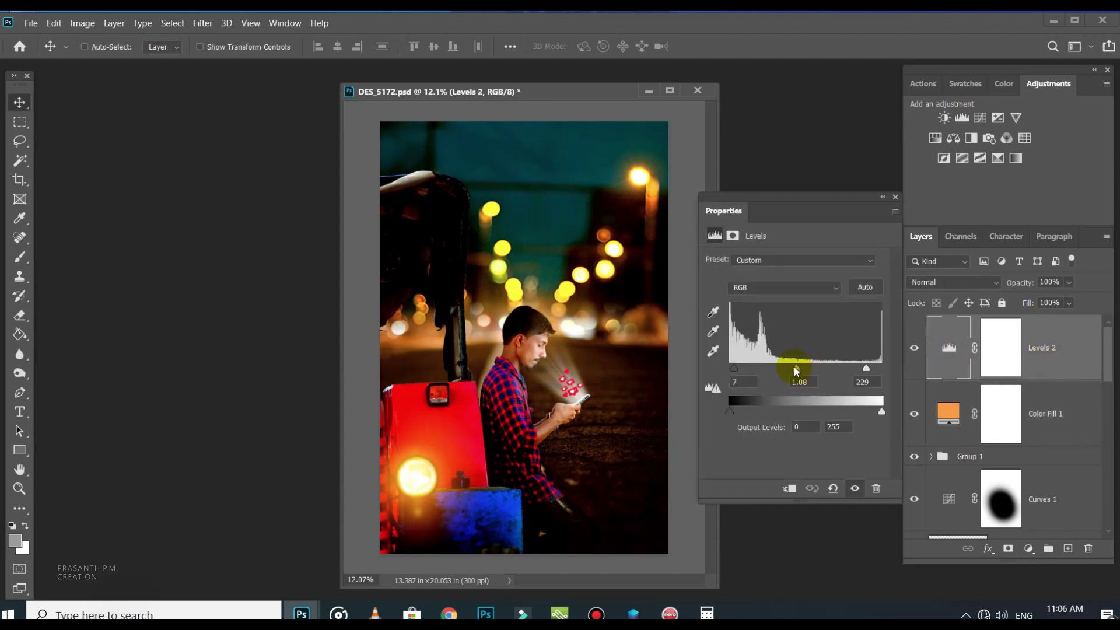
left_click_drag(793, 366, 795, 365)
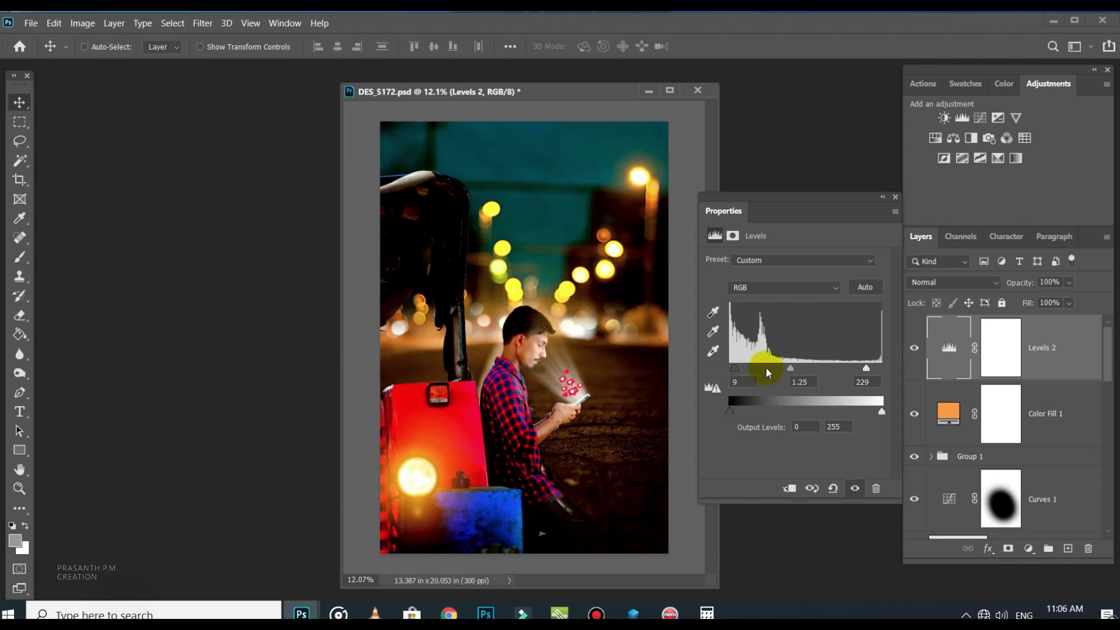
left_click(734, 373)
left_click(895, 197)
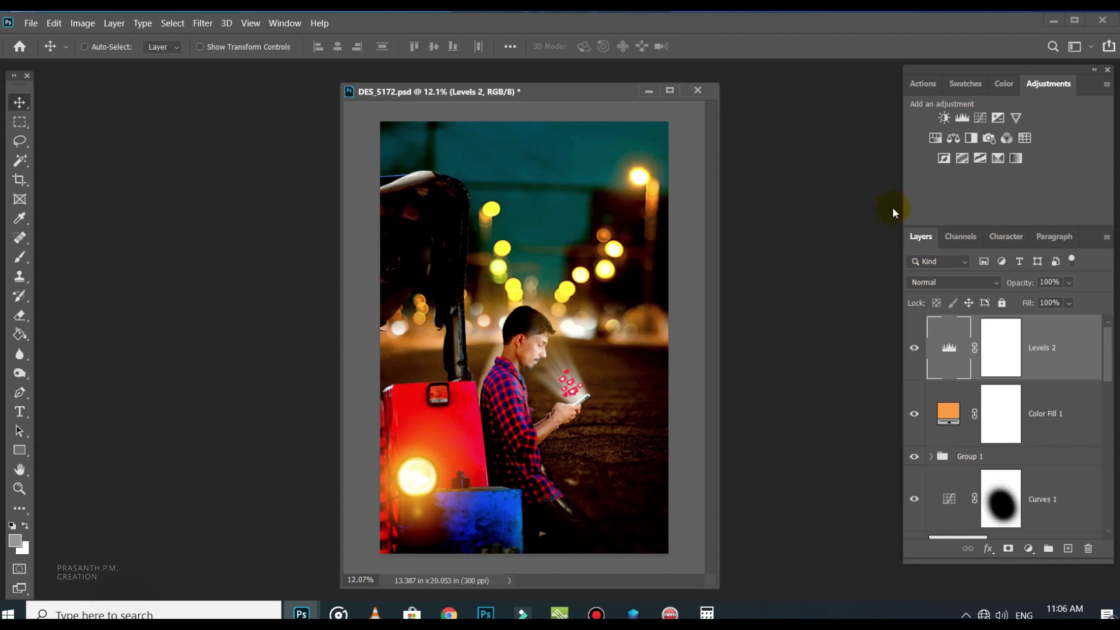
Step: Duplicate the linked headlight glow layers and place the copies over the man's upper back
left_click_drag(1110, 371, 1104, 409)
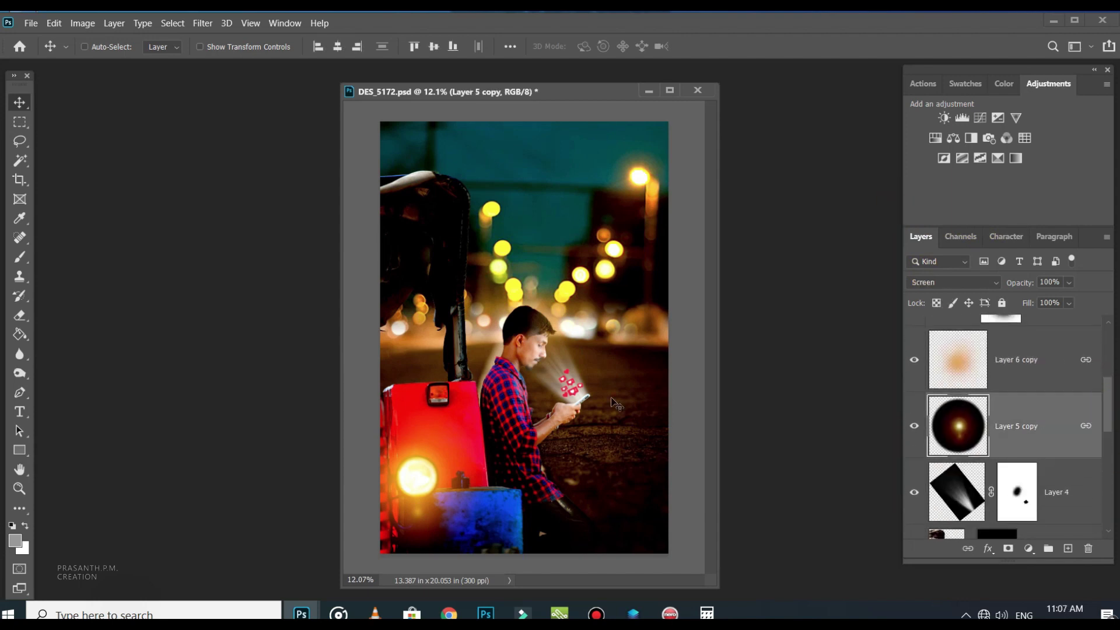
left_click_drag(426, 464, 508, 360)
left_click(1077, 427)
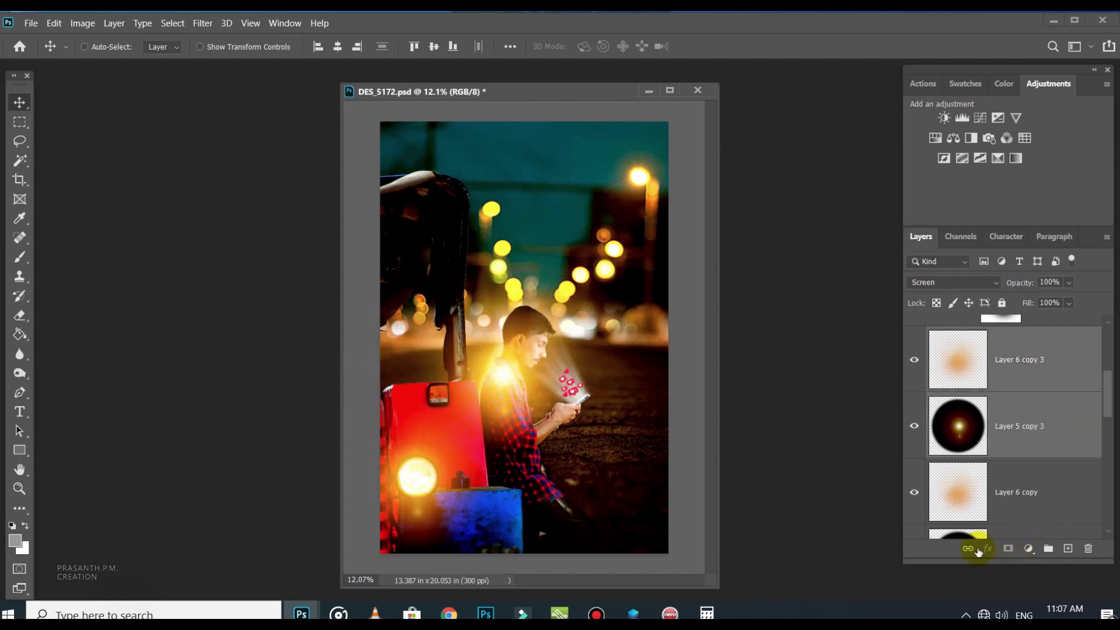
Step: Move the duplicated glow layers down the stack below Levels 1 so the light sits behind the man
key("ctrl+bracketleft")
key("ctrl+bracketleft")
key("ctrl+bracketleft")
key("ctrl+bracketleft")
key("ctrl+bracketleft")
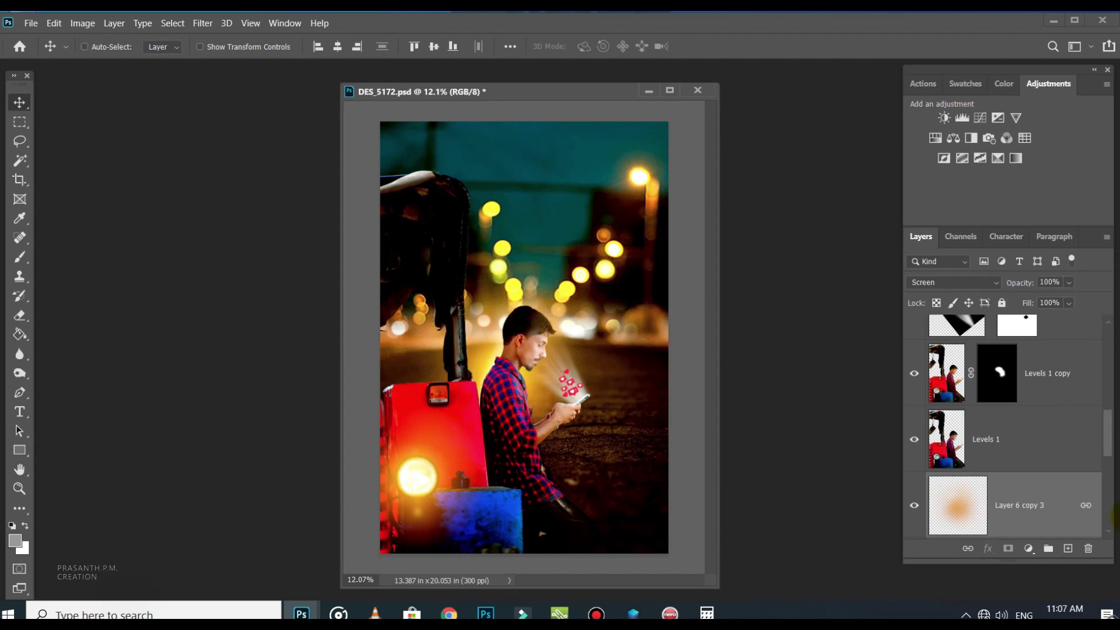
Step: Scale the linked glow copies behind the man to about 121% and reposition them around his upper body
key("ctrl+t")
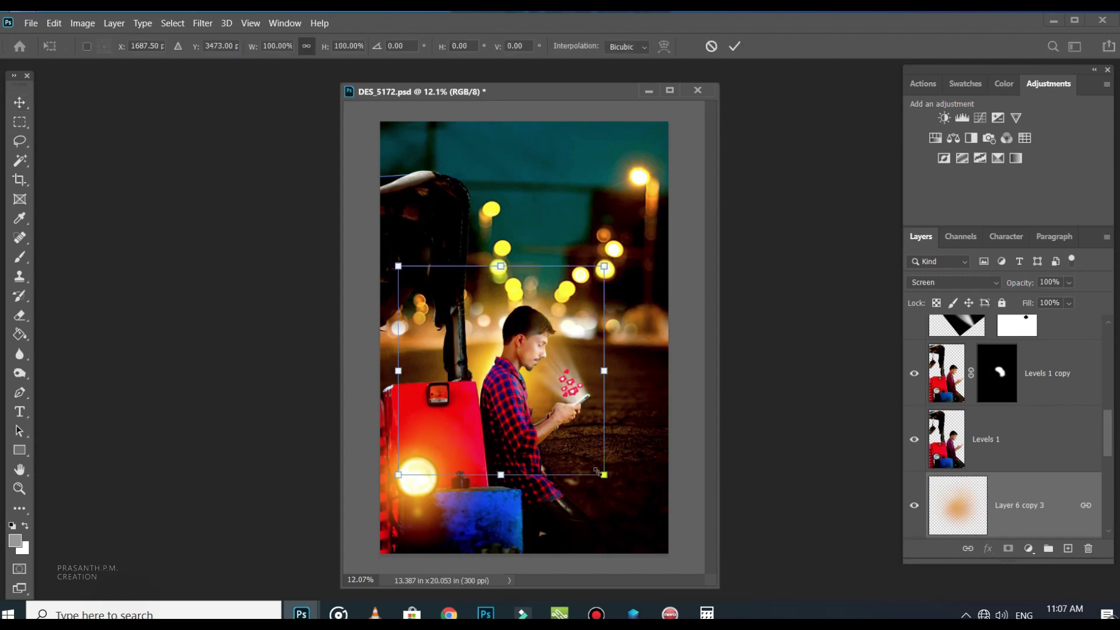
left_click_drag(605, 475, 639, 509)
left_click_drag(589, 417, 575, 398)
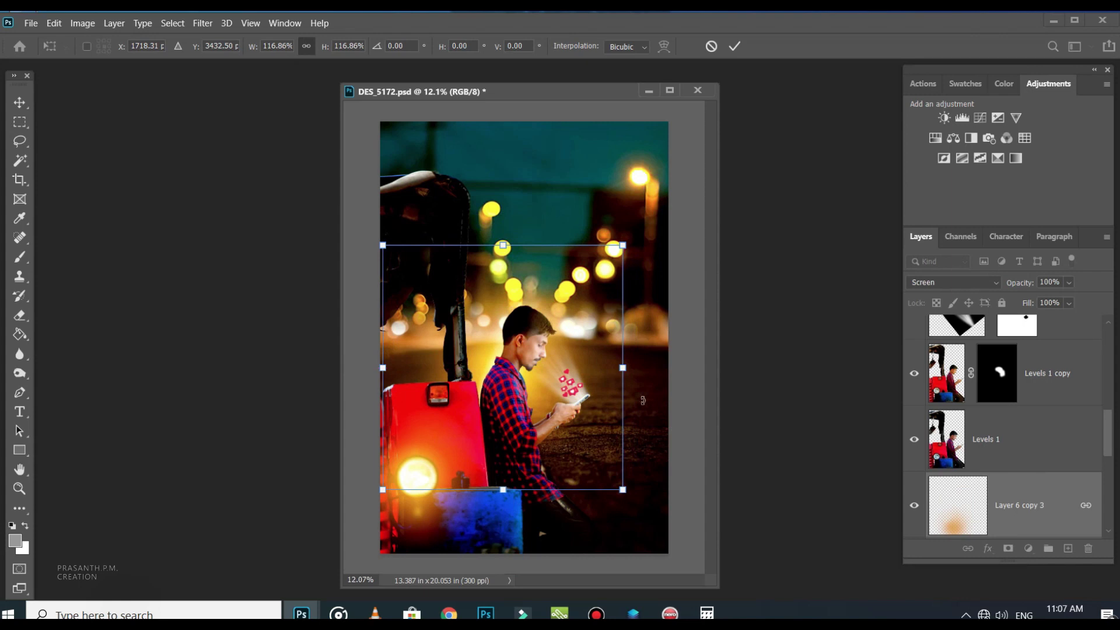
mouse_move(622, 242)
left_mouse_down()
mouse_move(647, 220)
mouse_move(633, 236)
left_mouse_up()
scroll(636, 379, "down", 3)
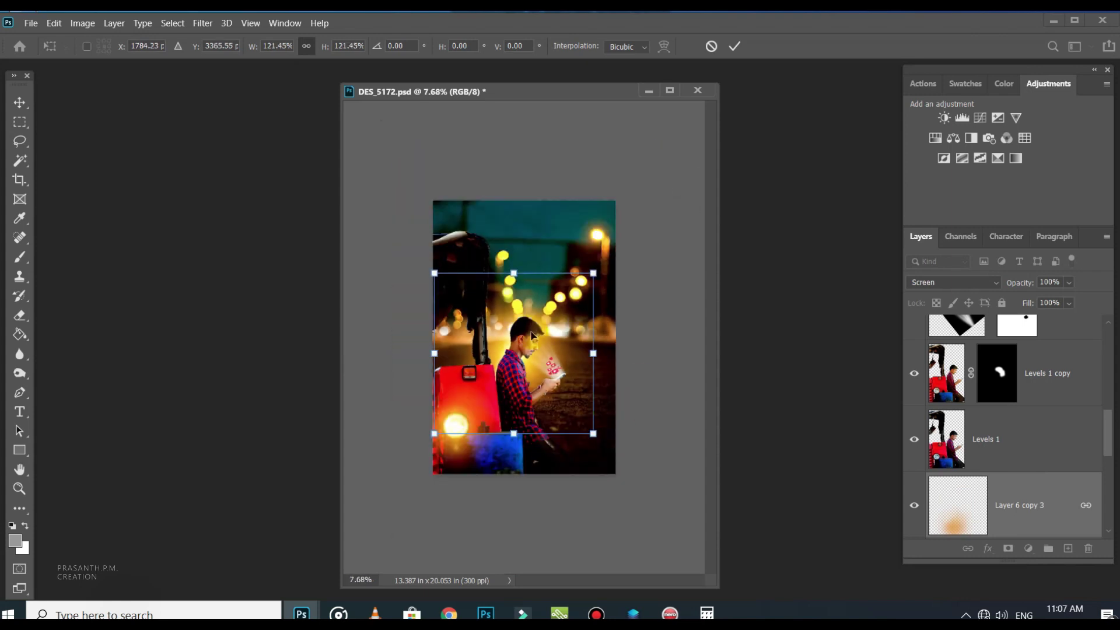
key("Return")
scroll(531, 394, "up", 2)
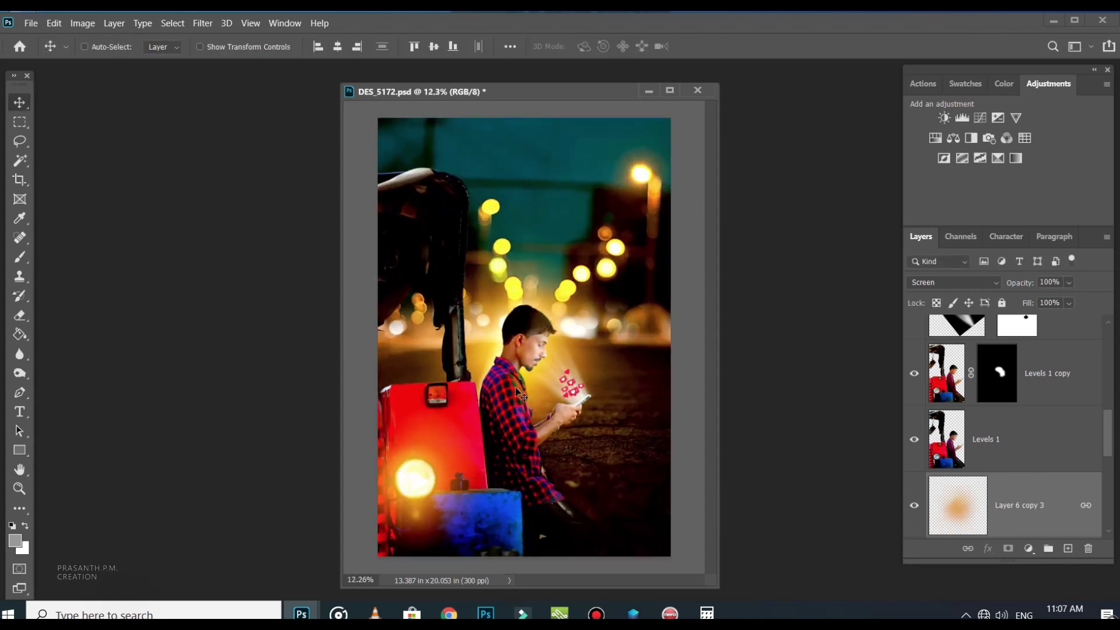
scroll(631, 357, "up", 1)
scroll(630, 357, "down", 1)
Step: Reduce the fill of the Layer 6 copy 3 glow layer
left_click(1032, 498)
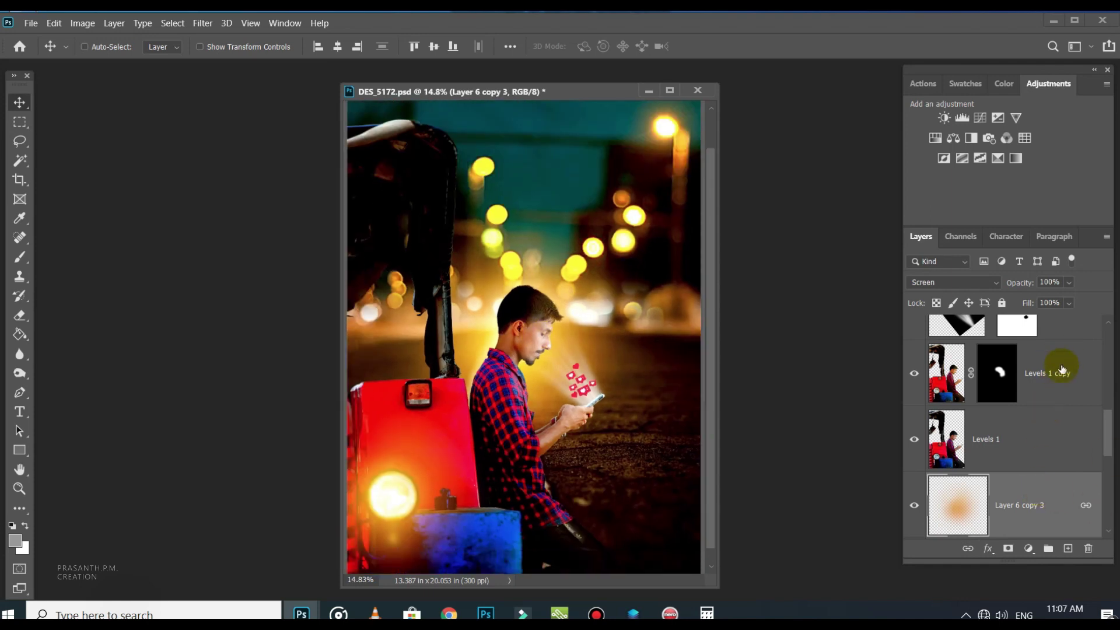
left_click(1069, 303)
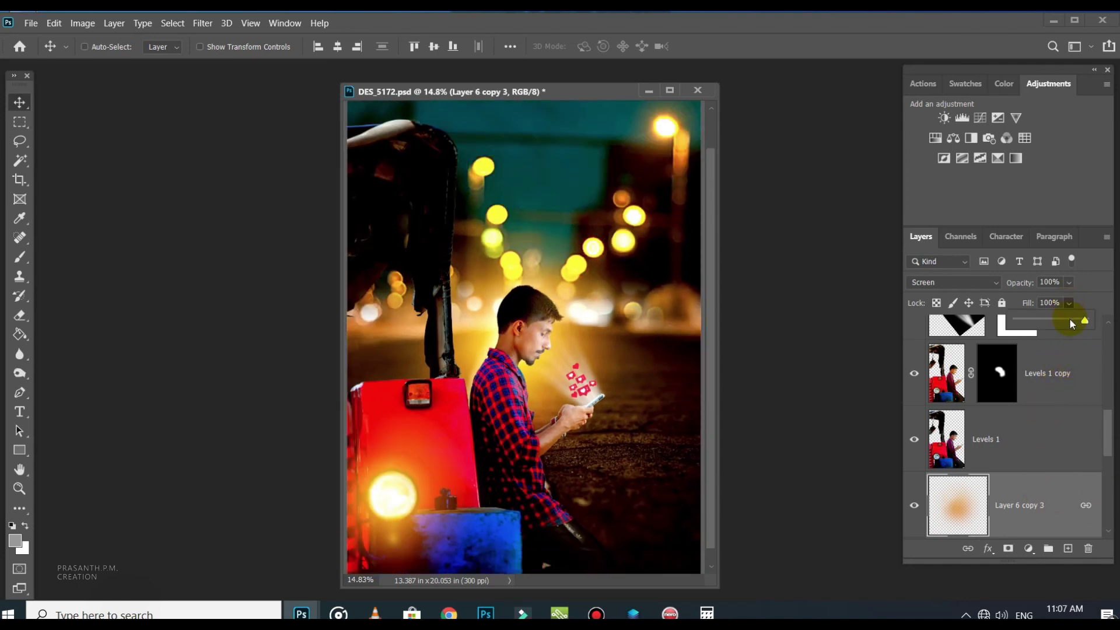
left_click_drag(1066, 323, 1056, 316)
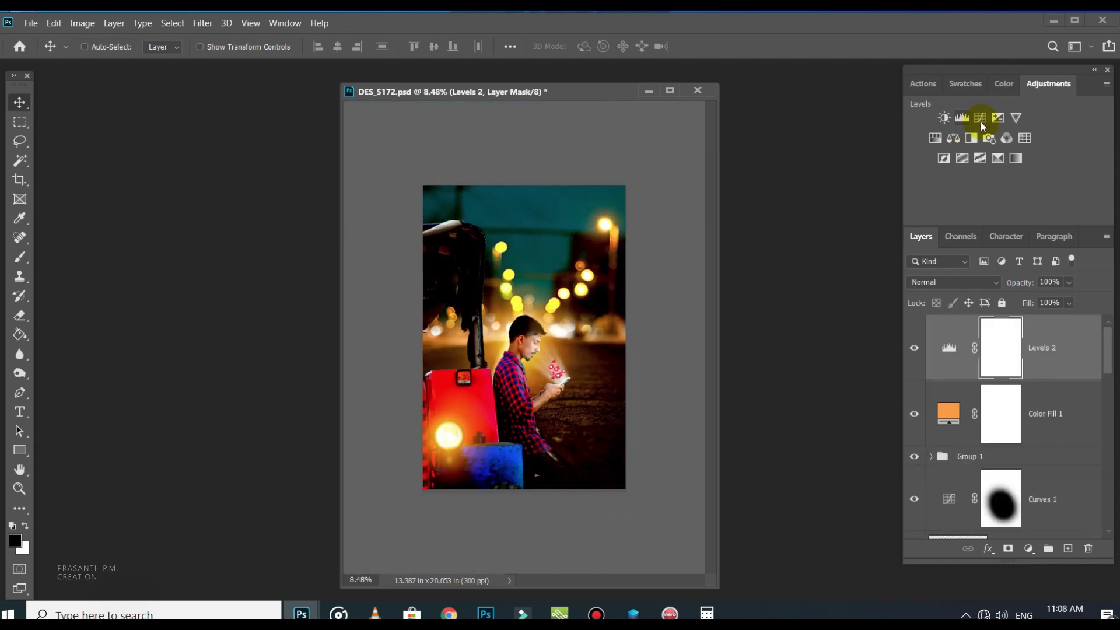
Step: Add a Curves adjustment above Levels 2 with lifted blacks, white output lowered to 227, and a midpoint of input 136, output 117
left_click(981, 119)
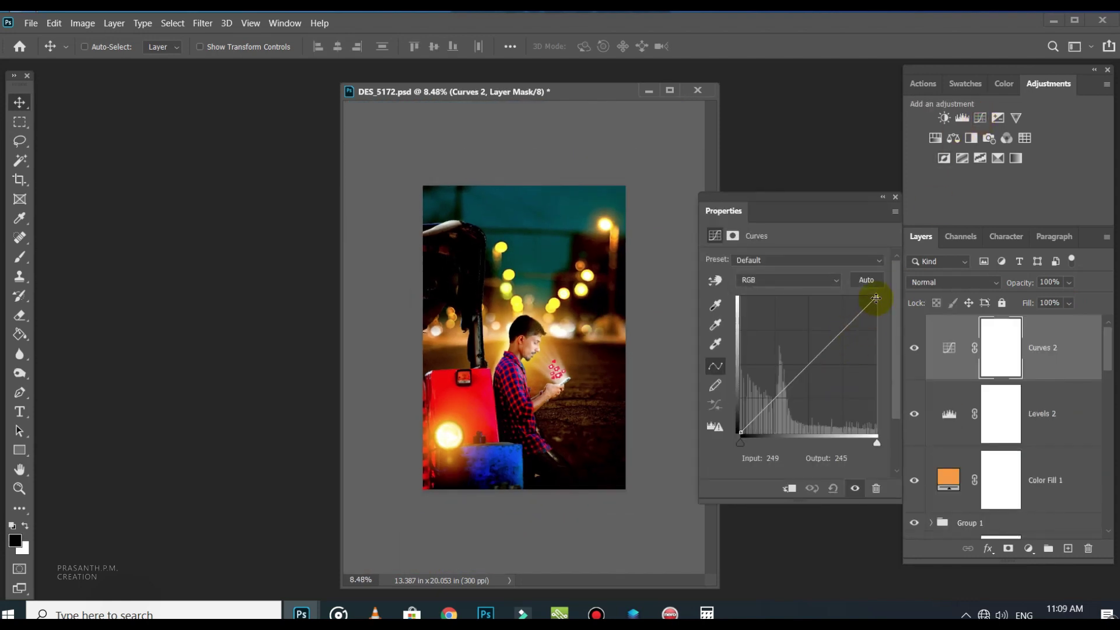
left_click_drag(740, 432, 731, 420)
left_click_drag(878, 298, 891, 314)
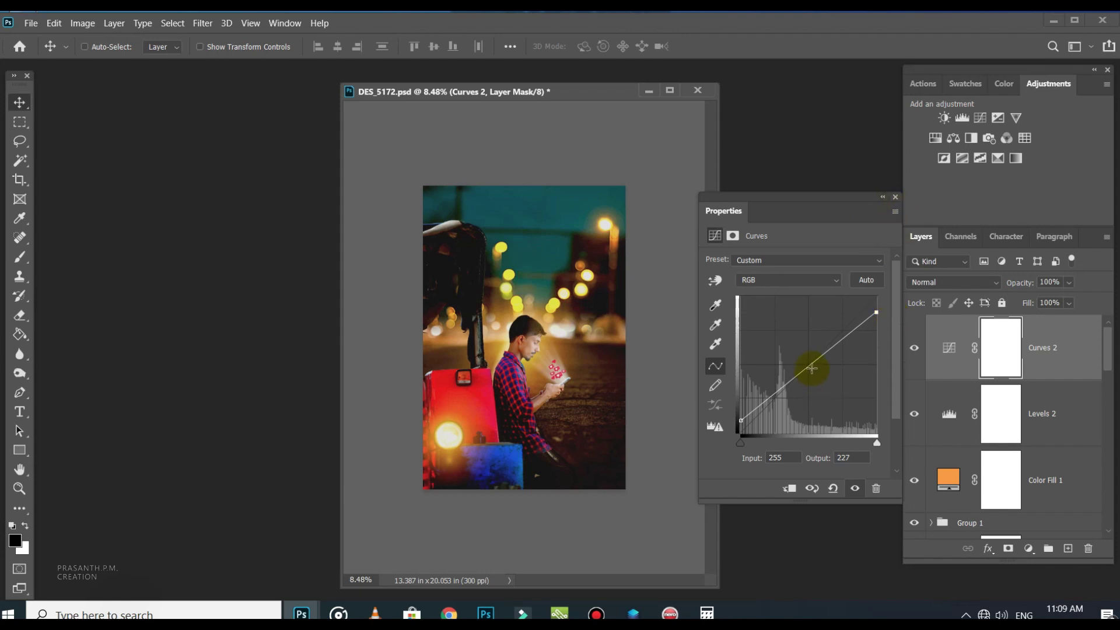
left_click_drag(809, 367, 813, 370)
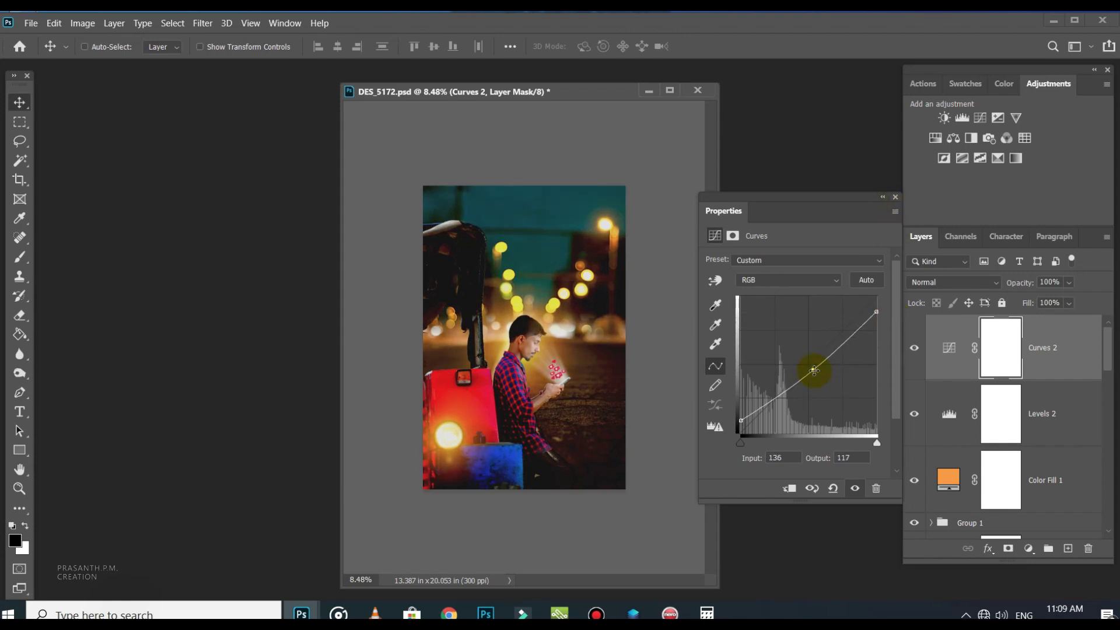
left_click(895, 197)
Step: Paint black on the Curves 2 mask over the man and his surroundings with a soft 1800-size brush
scroll(521, 357, "up", 3)
scroll(571, 315, "down", 2)
left_click(19, 257)
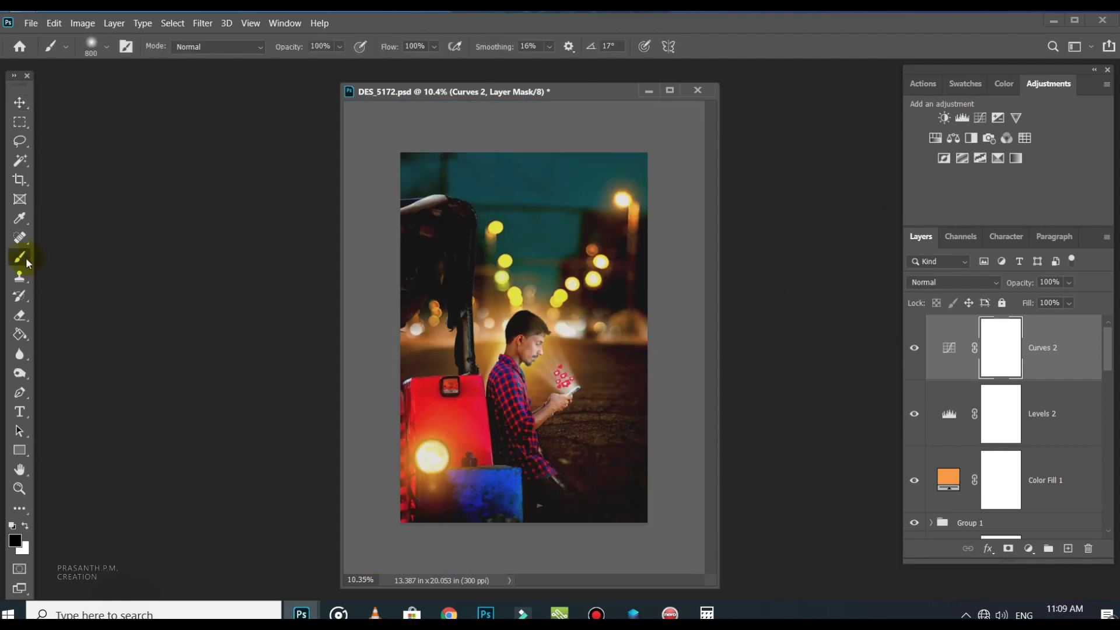
key("bracketright")
key("bracketright")
key("bracketright")
key("bracketright")
key("bracketright")
key("bracketright")
key("bracketright")
key("bracketright")
key("bracketright")
left_click(528, 347)
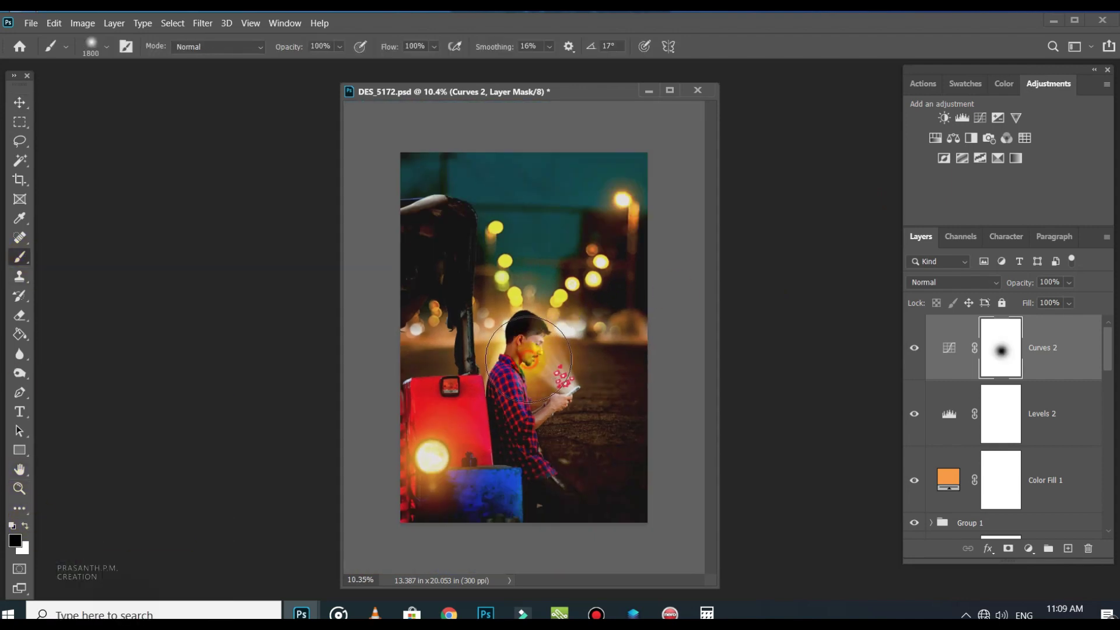
scroll(562, 388, "up", 3)
left_click(544, 318)
scroll(533, 374, "down", 4)
left_click(526, 331)
left_click(525, 324)
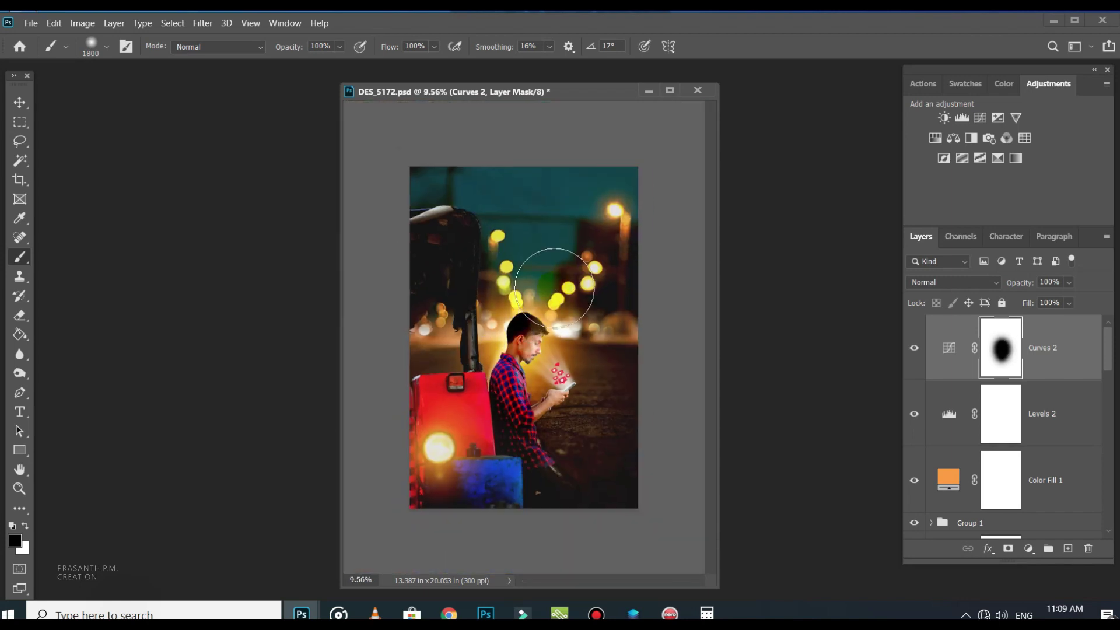
mouse_move(530, 325)
left_mouse_down()
mouse_move(501, 375)
mouse_move(516, 343)
mouse_move(513, 415)
left_mouse_up()
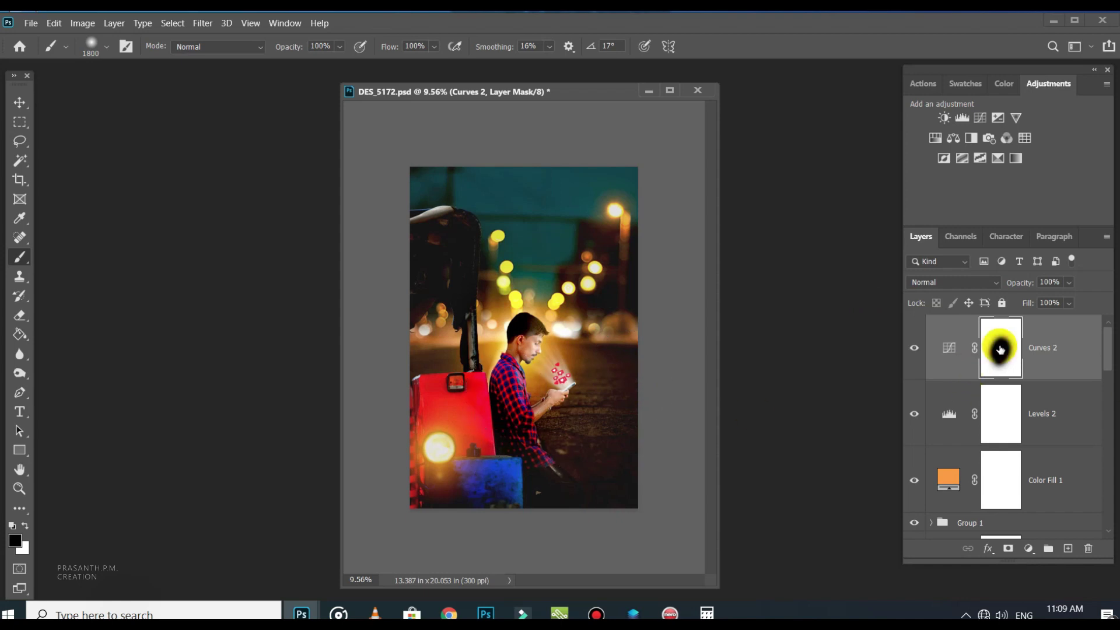
Step: Soften the Curves 2 mask with a Gaussian Blur of 309.2 pixels
left_click(202, 22)
mouse_move(230, 181)
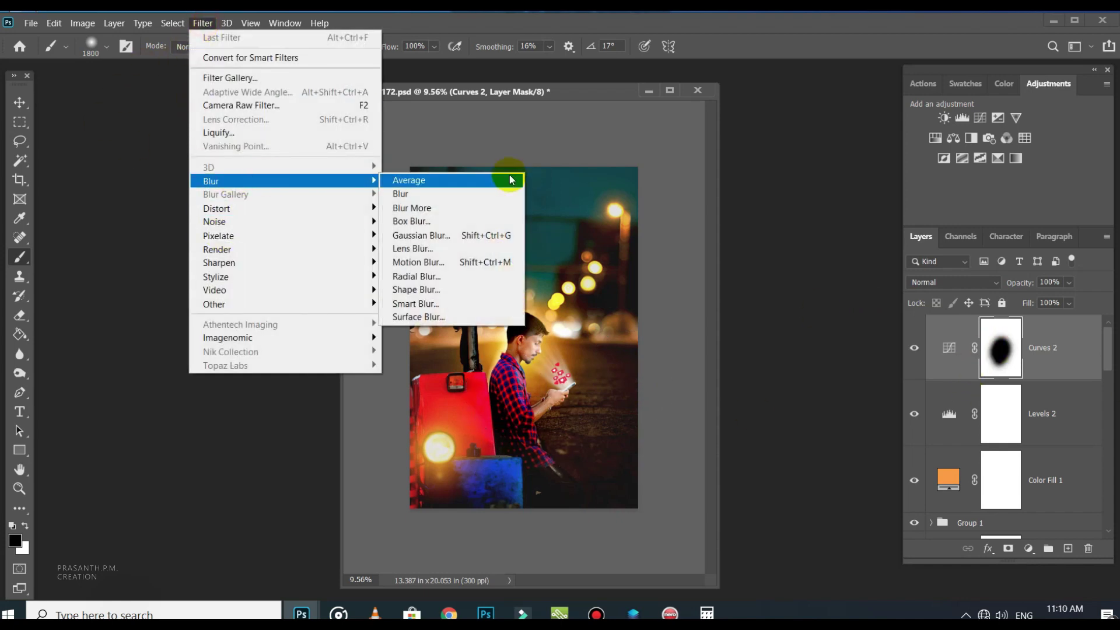
left_click(470, 235)
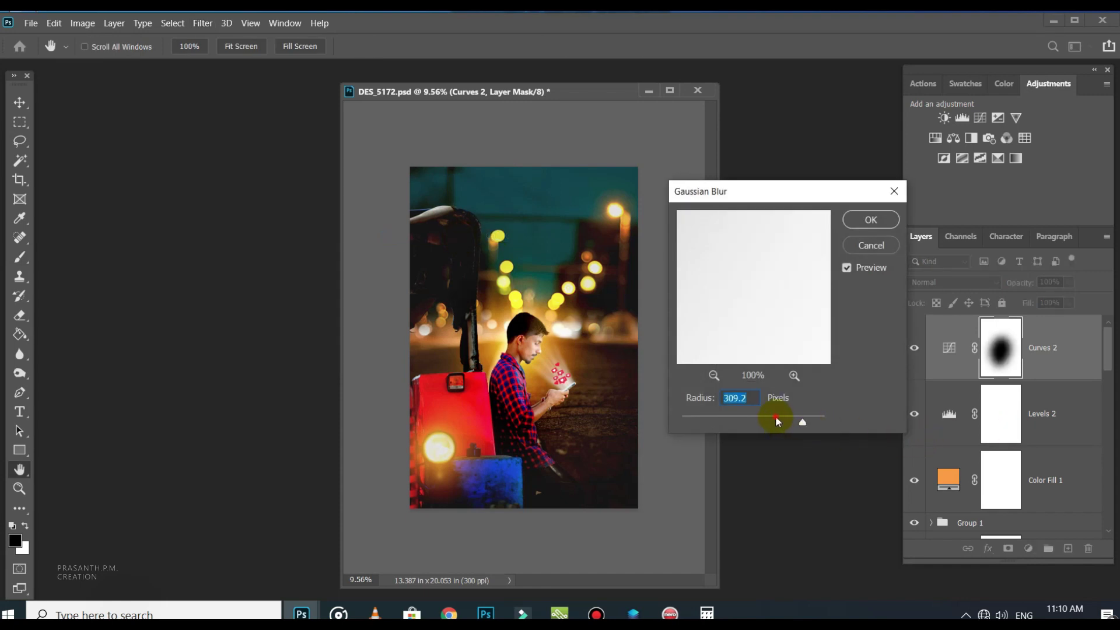
left_click(871, 219)
key("b")
scroll(639, 391, "up", 3)
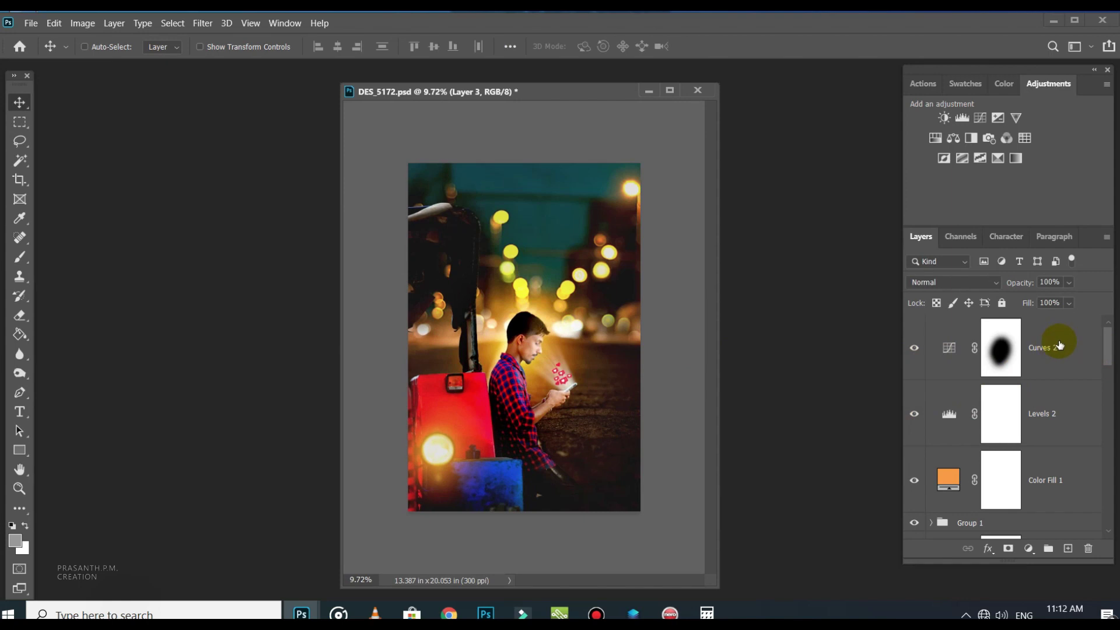
Step: Add an orange (ff9900) Solid Color fill layer above Curves 2
left_click(1059, 345)
left_click(1029, 548)
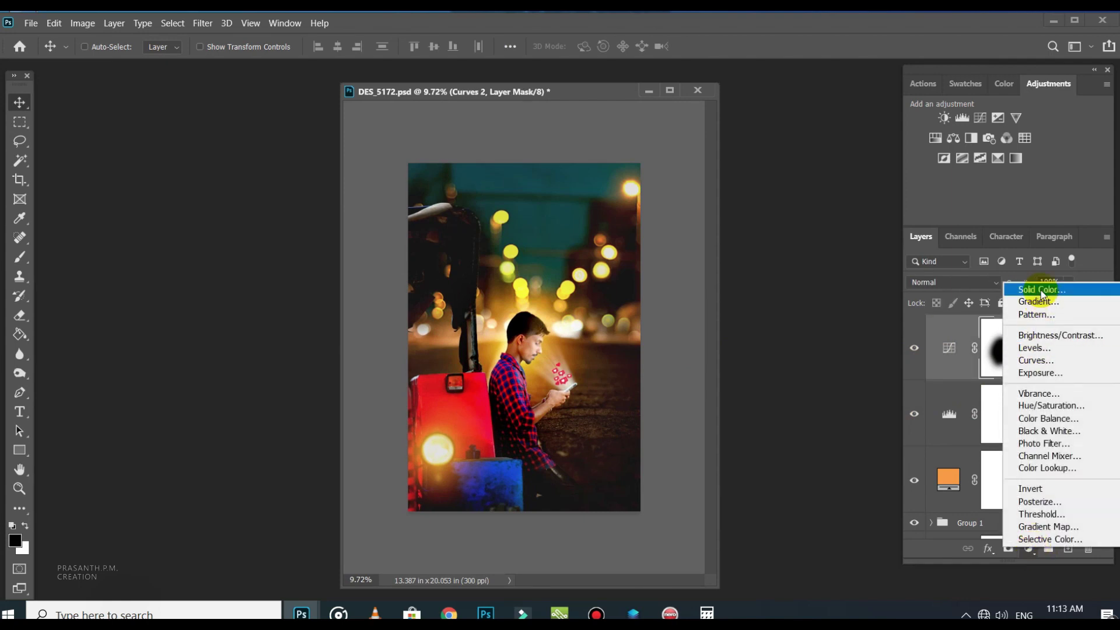
left_click(1043, 291)
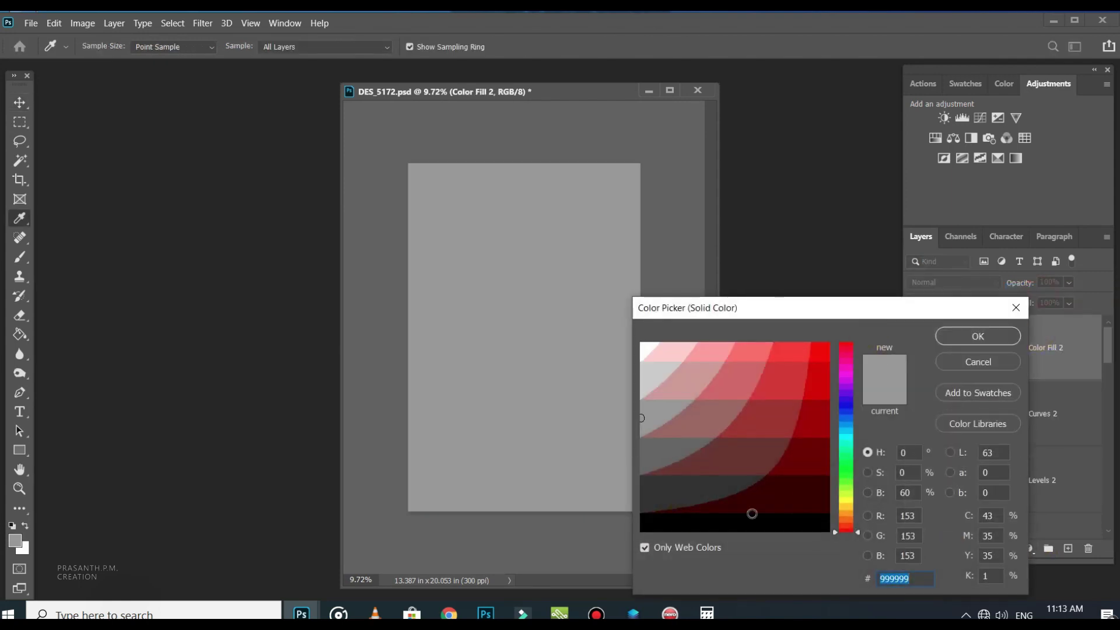
left_click_drag(848, 518, 848, 511)
left_click(815, 350)
left_click(978, 336)
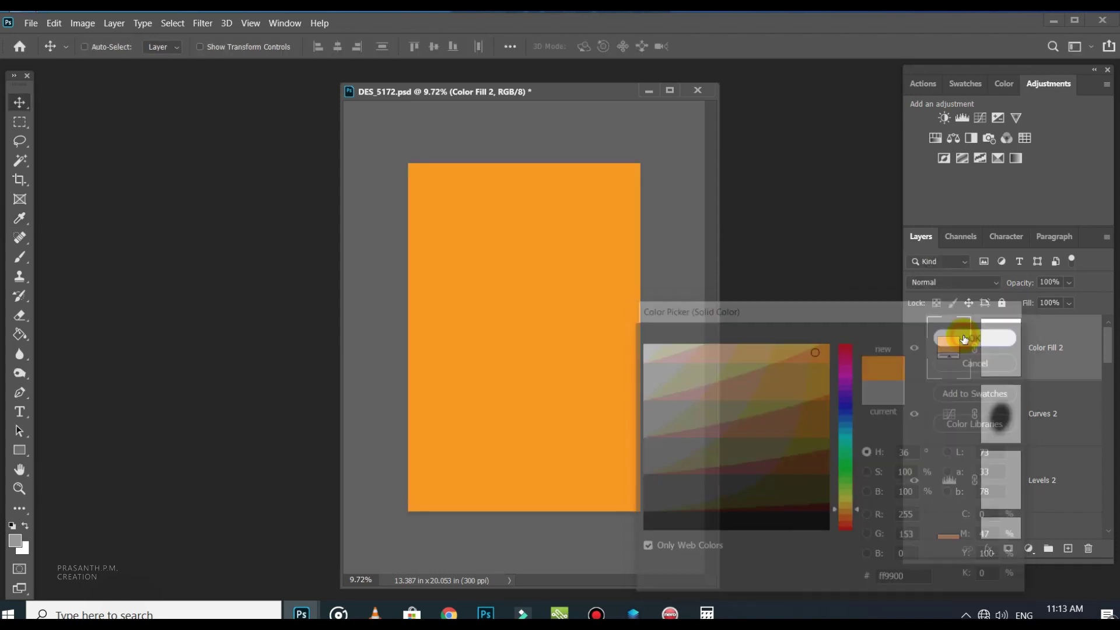
Step: Blend the new orange fill layer with Color Burn and set its fill to 8%
left_click(954, 283)
left_click(930, 291)
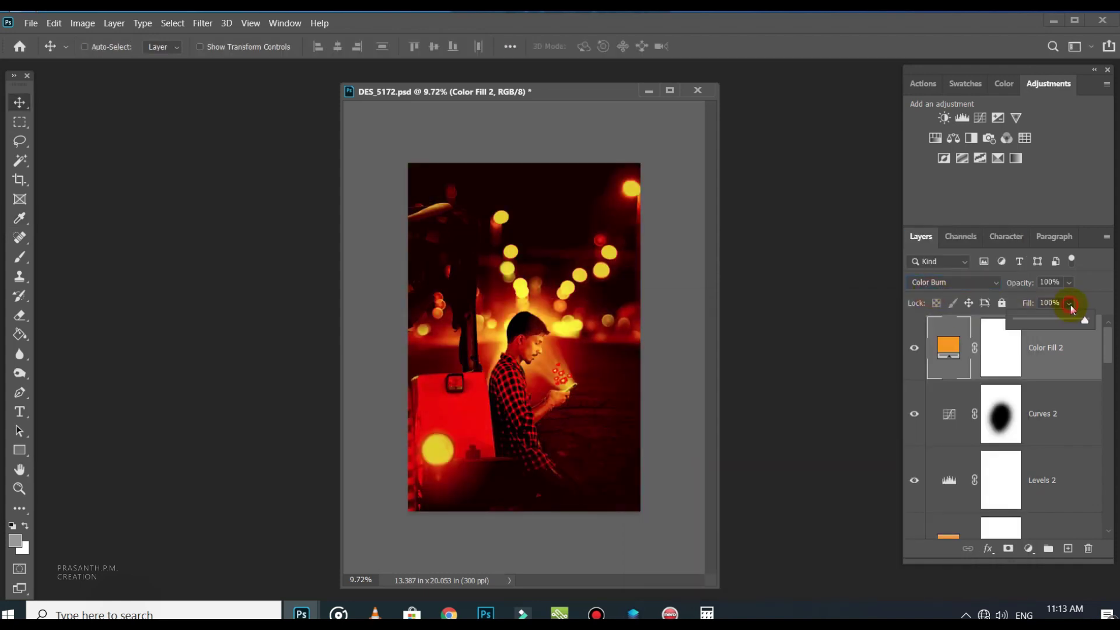
left_click(1022, 321)
left_click(1060, 342)
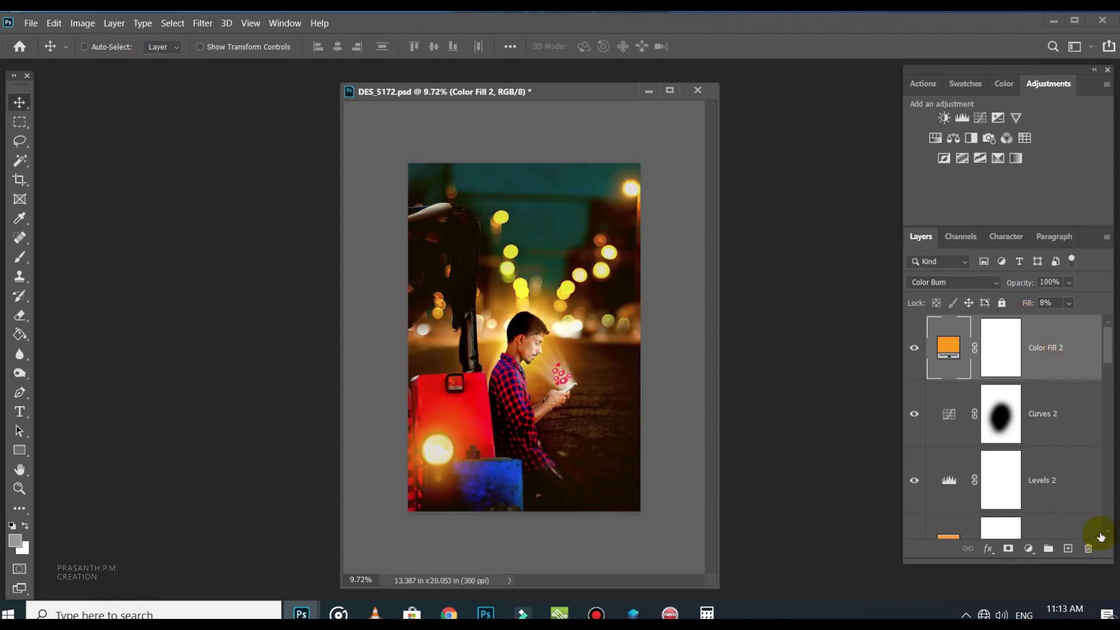
Step: Create a new top layer and use Apply Image to fill it with the merged RGB composite in Normal blending
left_click(1068, 549)
left_click(82, 23)
left_click(111, 226)
left_click(512, 220)
left_click(496, 231)
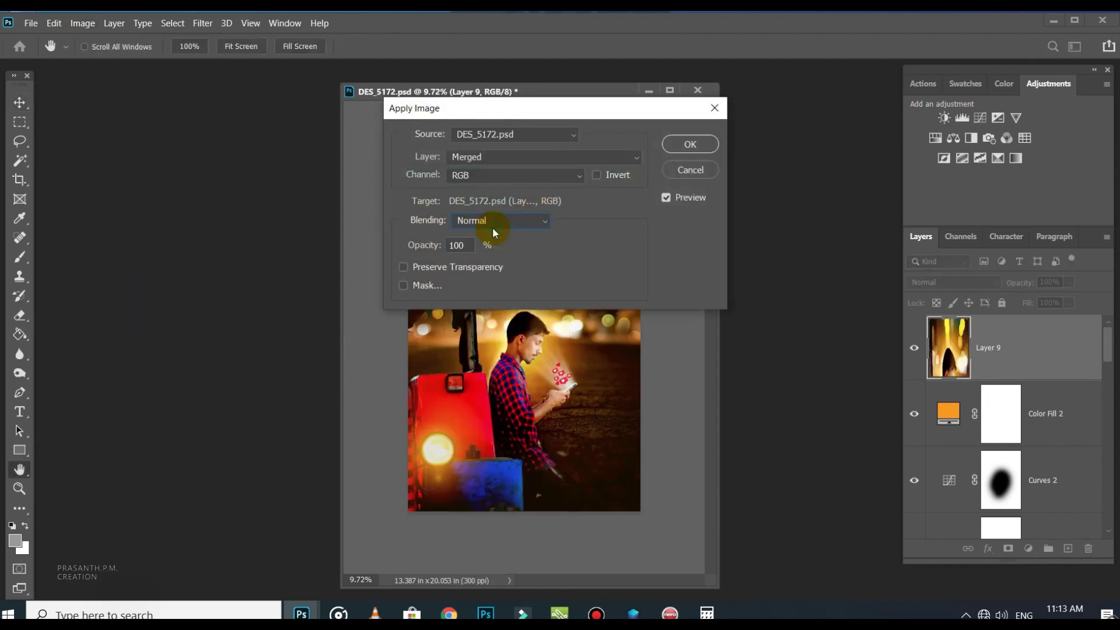
left_click(689, 144)
key("v")
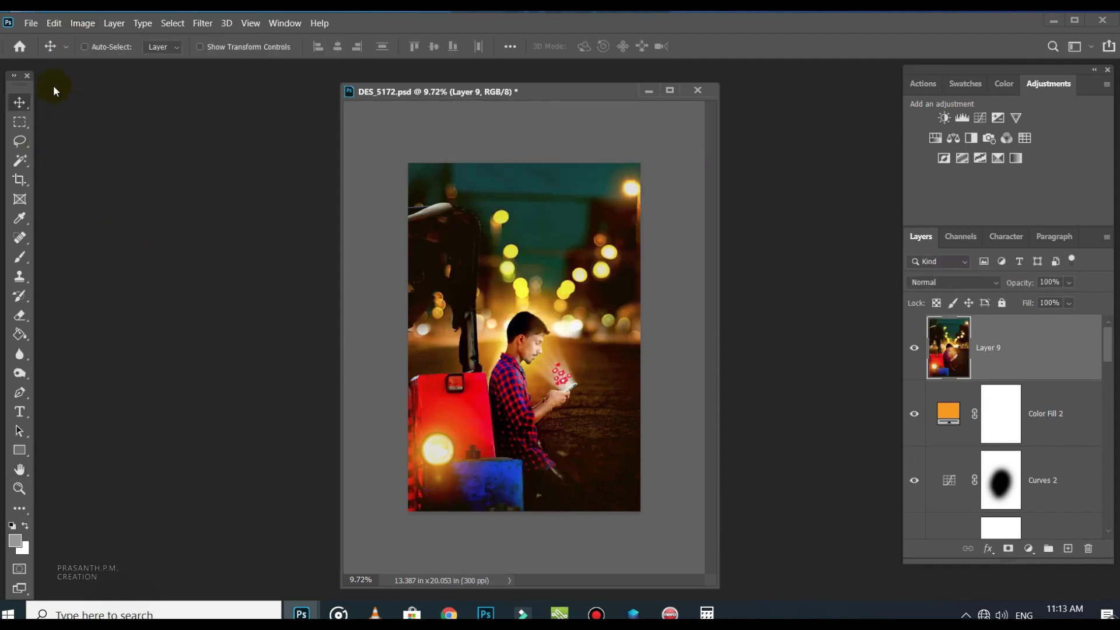
Step: Apply a Camera Raw post-crop vignette to Layer 9 with Amount -67, Midpoint 24, Roundness +3 and Feather 93
left_click(206, 24)
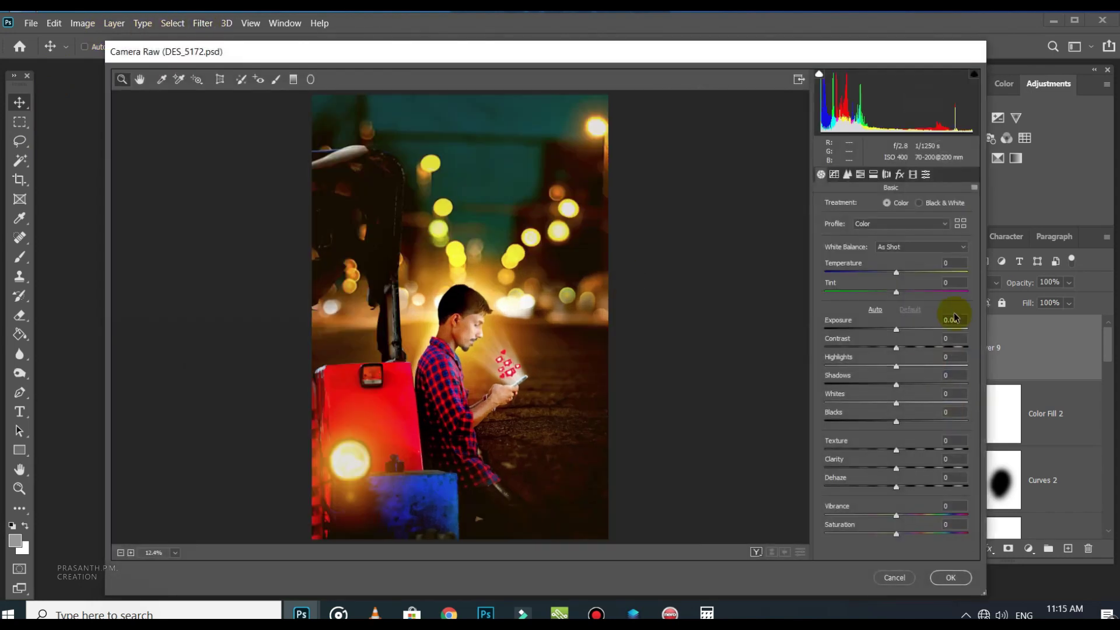
left_click(899, 174)
left_click(853, 329)
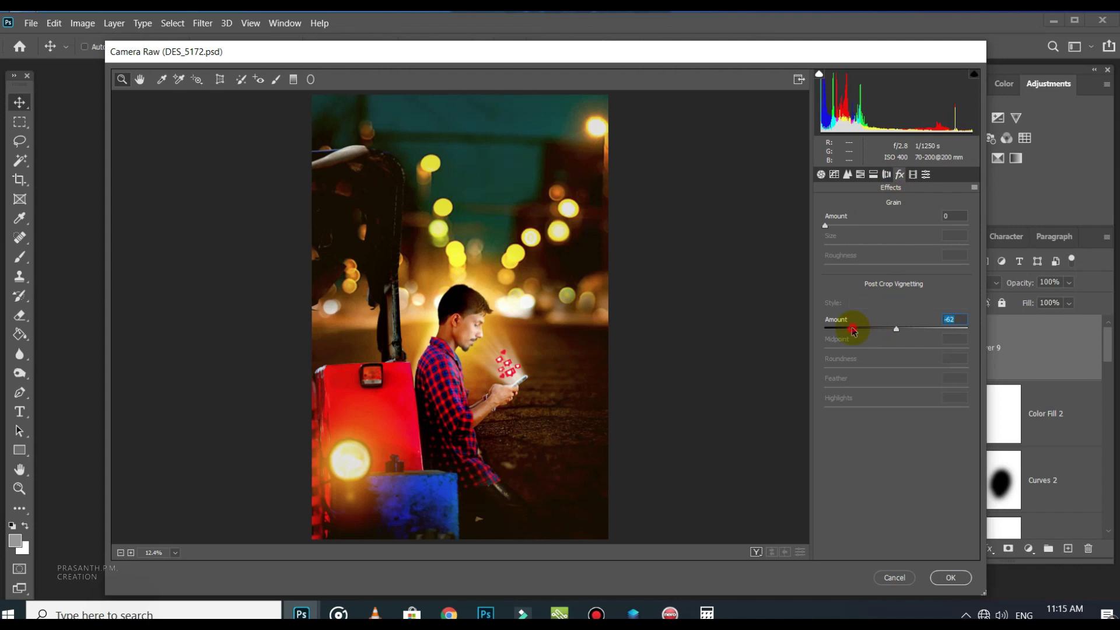
left_click_drag(931, 388, 959, 388)
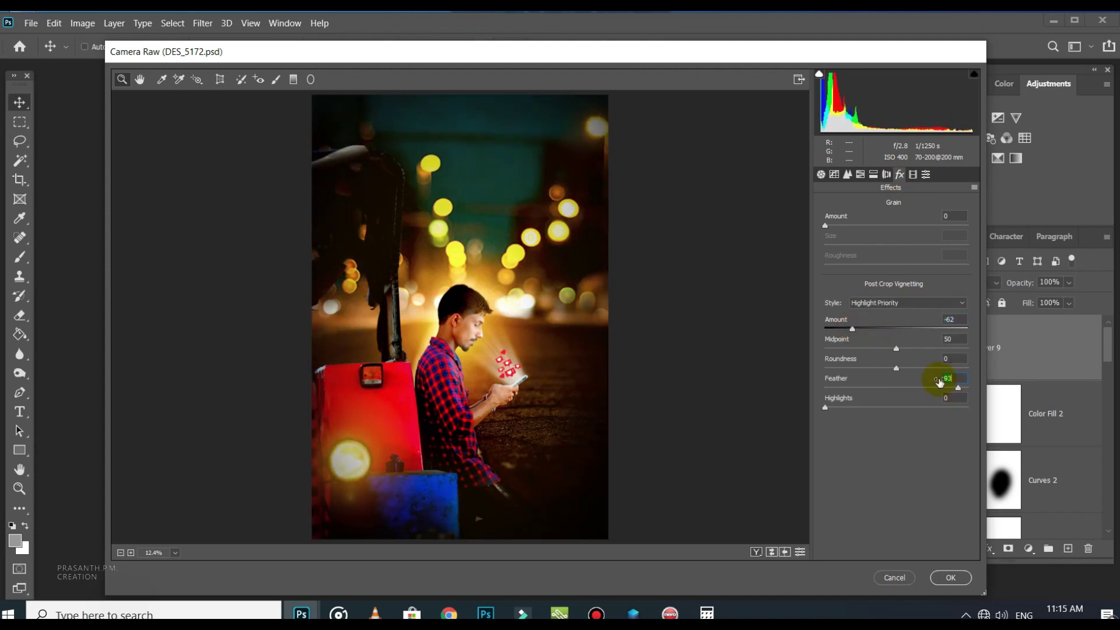
mouse_move(896, 348)
left_mouse_down()
mouse_move(847, 349)
mouse_move(840, 368)
mouse_move(890, 366)
left_mouse_up()
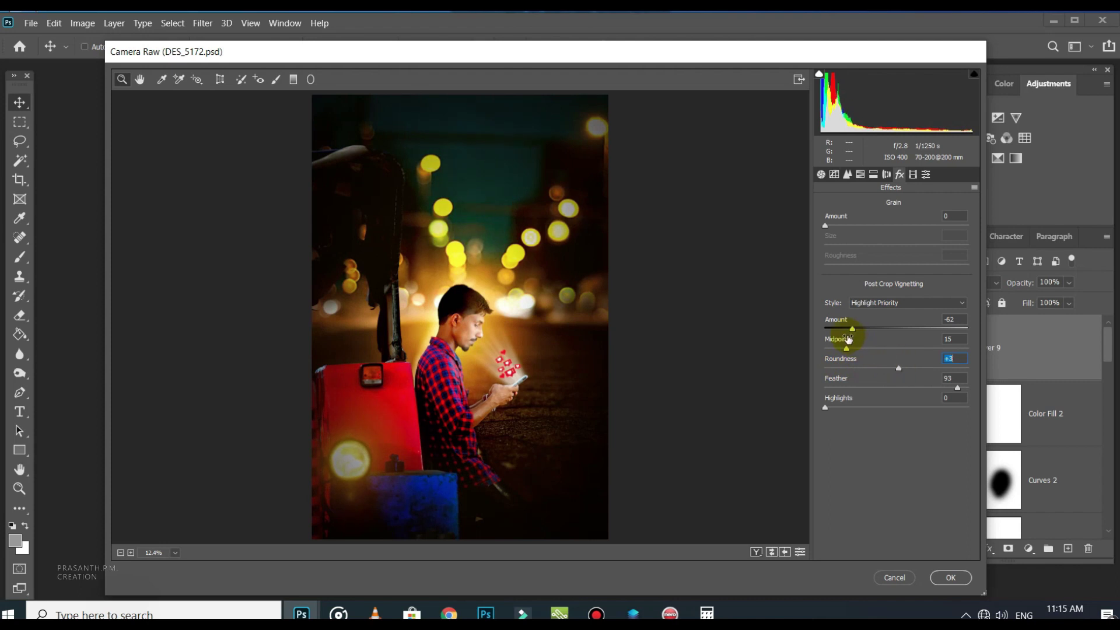
mouse_move(852, 330)
left_mouse_down()
mouse_move(838, 349)
mouse_move(863, 347)
left_mouse_up()
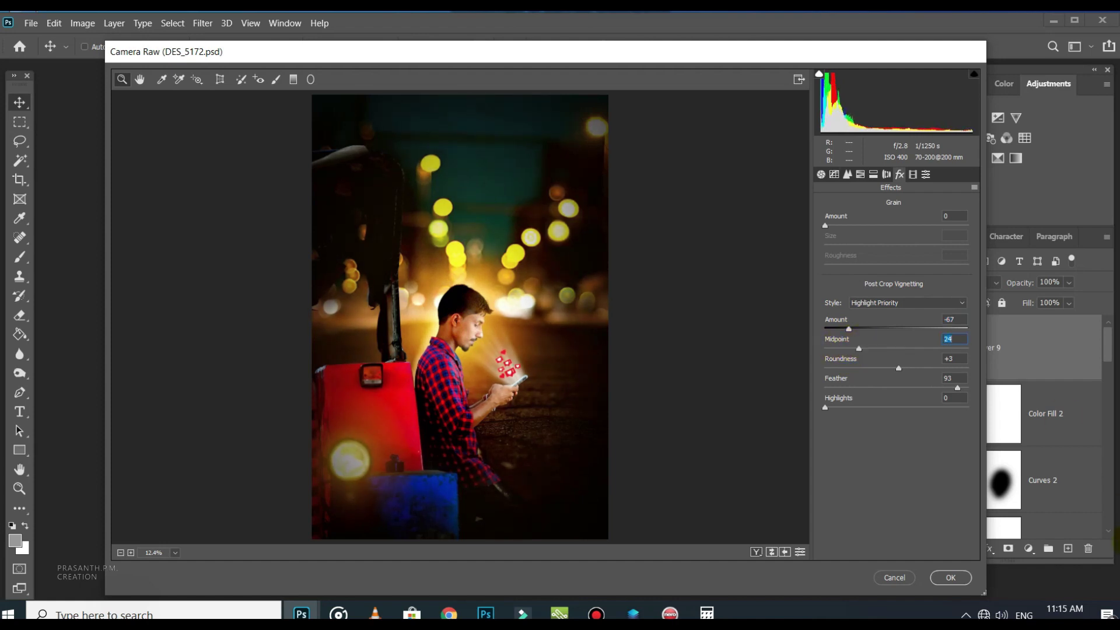
left_click(956, 577)
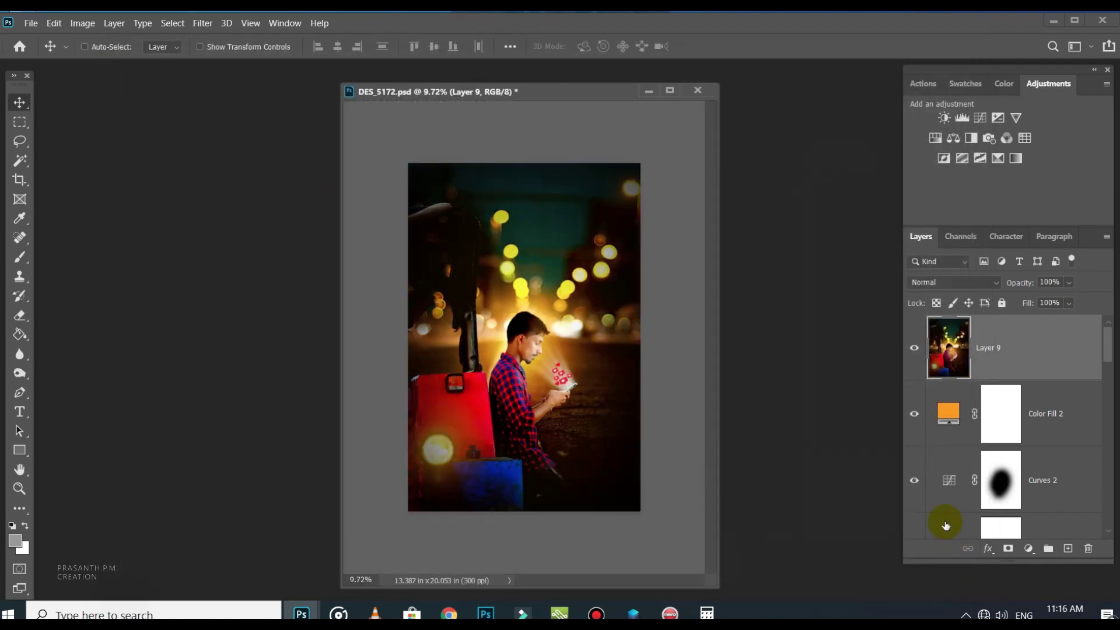
Step: Add a layer mask to Layer 9 and paint it black with an 1800 px soft brush over the man's face and phone
scroll(510, 298, "down", 1)
scroll(509, 297, "up", 2)
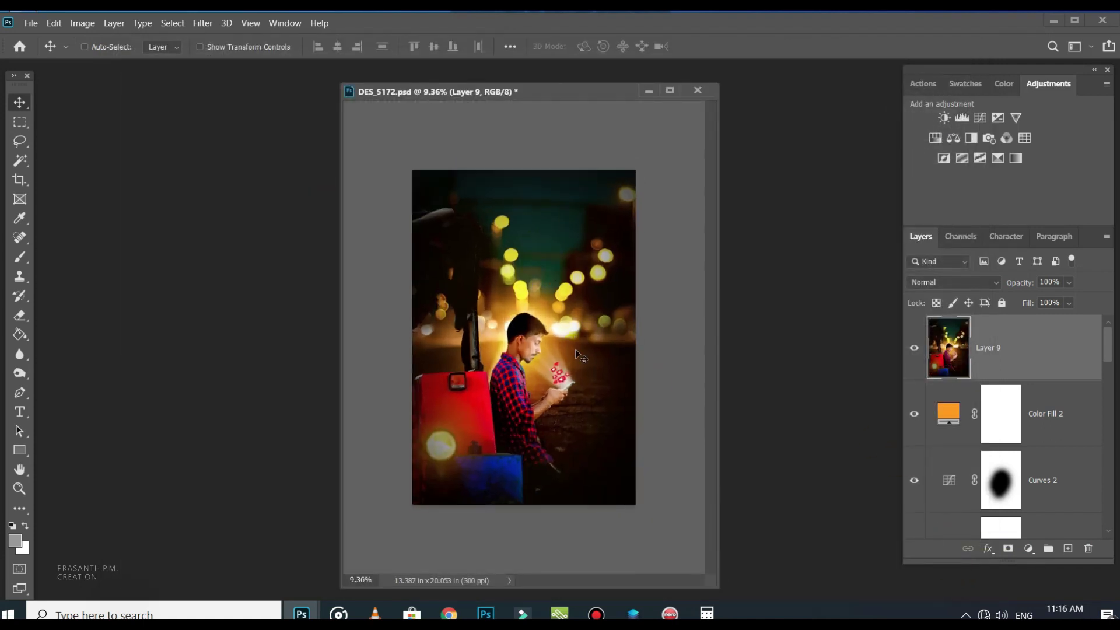
left_click(1008, 548)
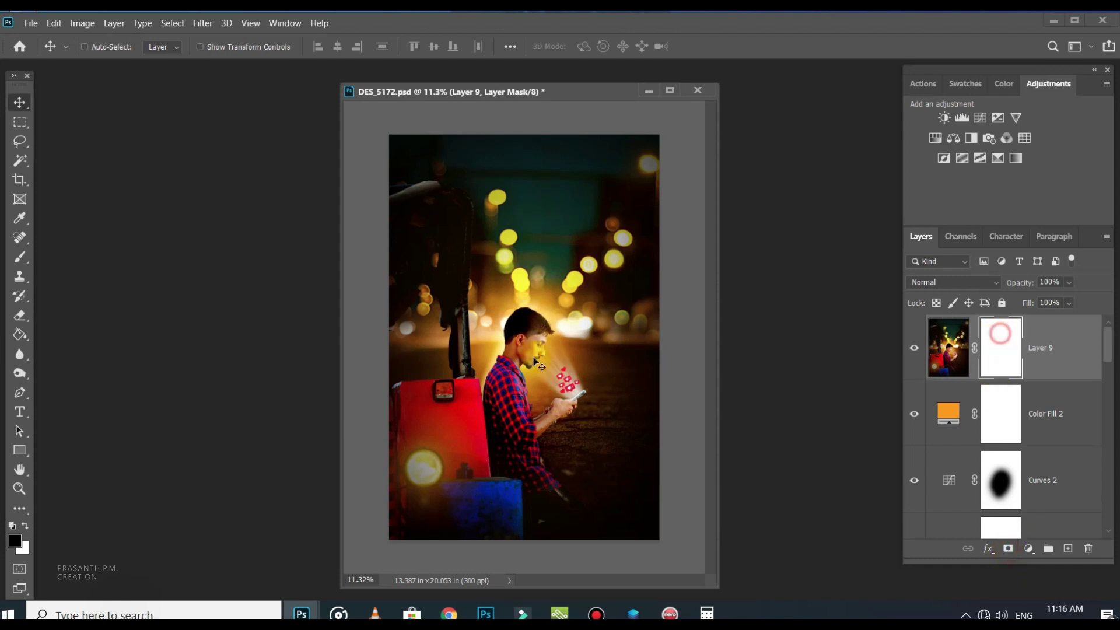
left_click(20, 258)
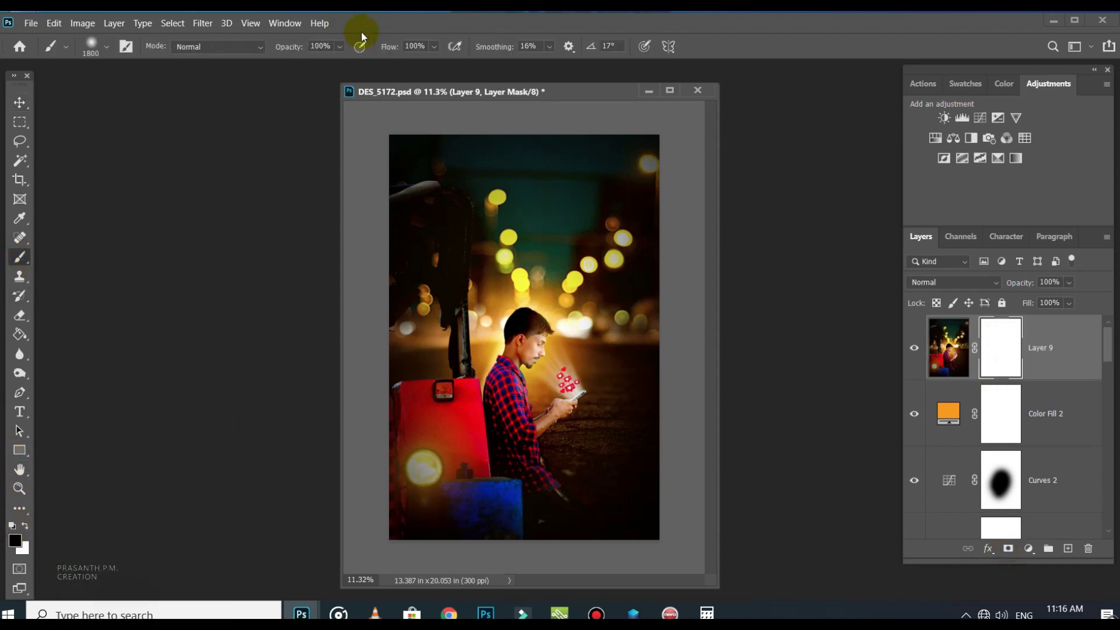
left_click_drag(529, 345, 554, 370)
Step: Mask the vignette off the glowing headlight on Layer 9 using a smaller black brush
key("bracketleft")
key("bracketleft")
key("bracketleft")
key("bracketleft")
key("bracketleft")
key("bracketleft")
key("bracketleft")
key("bracketleft")
key("bracketleft")
key("bracketleft")
key("bracketleft")
key("bracketleft")
key("bracketleft")
left_click(427, 465)
Step: Try to paint the vignette off the man's lower legs with a 400 px black brush at 100% opacity
key("bracketright")
key("bracketright")
key("bracketright")
key("bracketright")
key("bracketright")
key("bracketright")
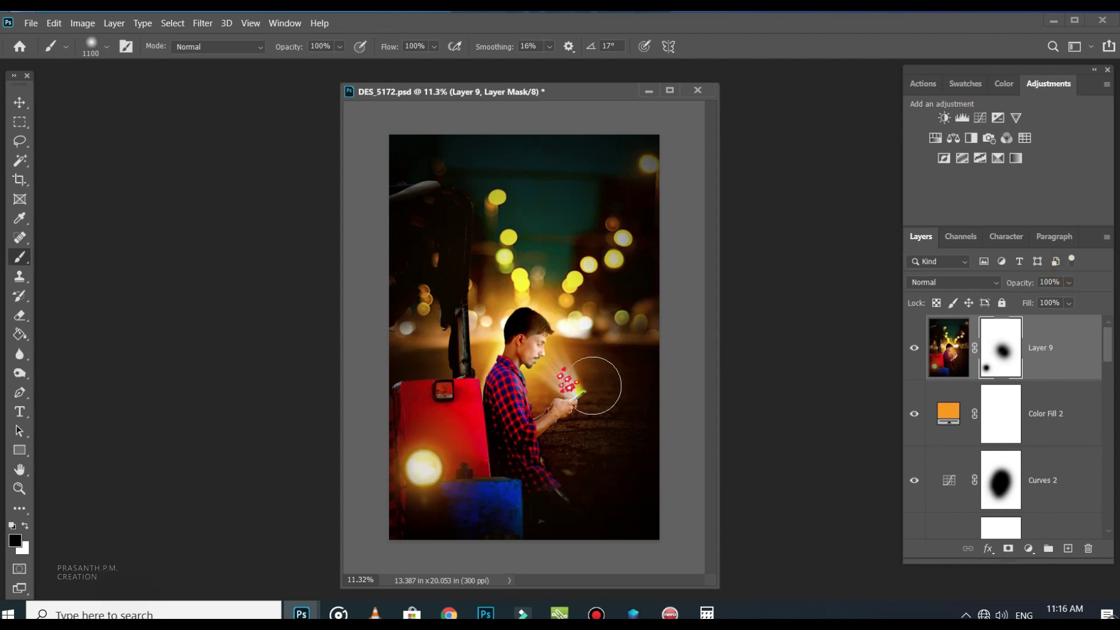
key("bracketleft")
key("bracketleft")
key("bracketleft")
key("bracketleft")
key("bracketleft")
key("bracketleft")
key("bracketleft")
scroll(618, 543, "up", 3)
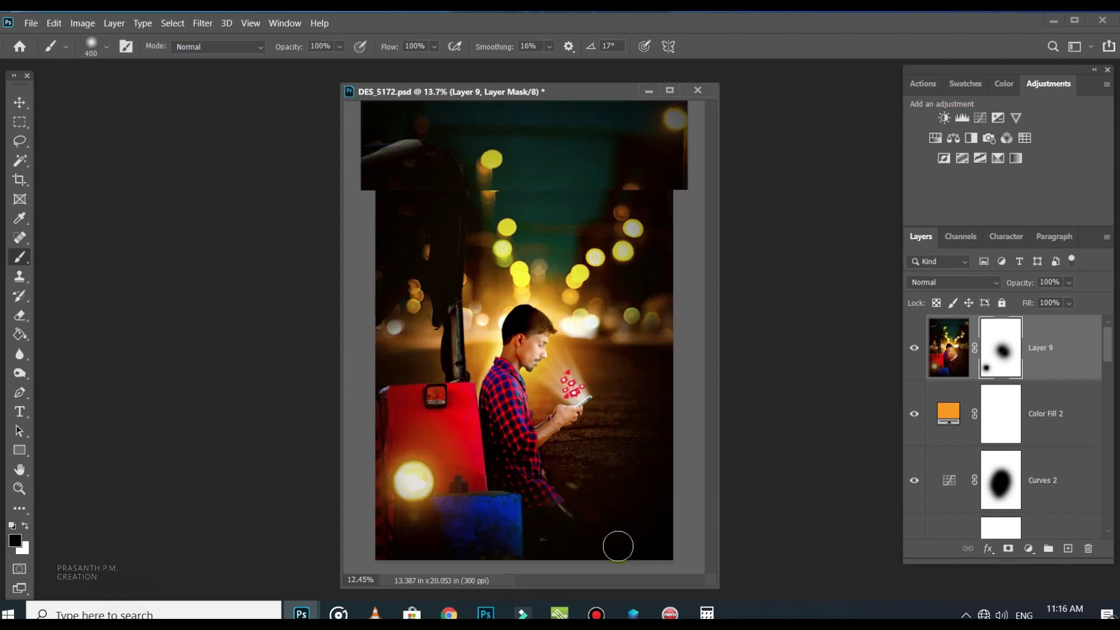
left_click_drag(508, 504, 548, 536)
scroll(622, 587, "down", 2)
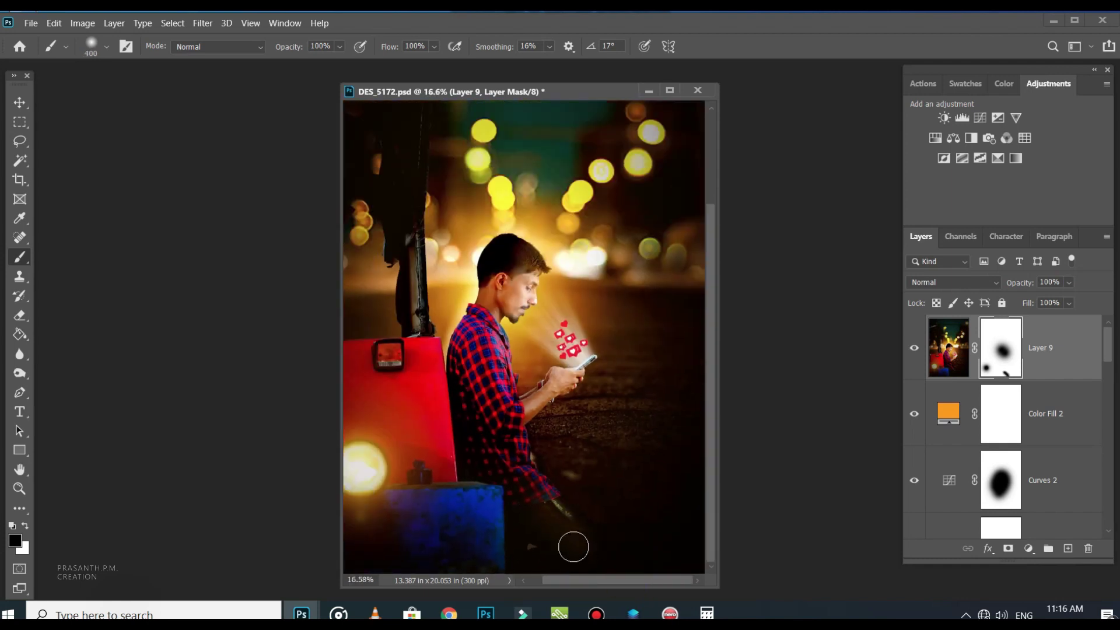
scroll(726, 457, "down", 2)
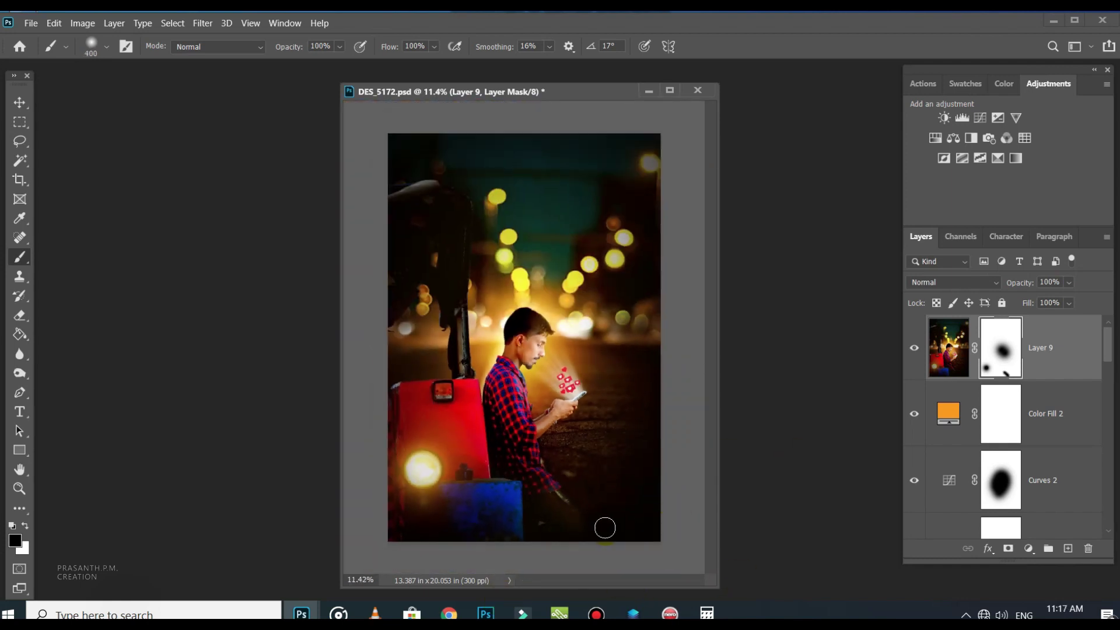
Step: Lightly paint the Layer 9 mask over the man's lower legs with a 400 px black brush at 20% opacity
scroll(605, 525, "up", 3)
scroll(666, 395, "up", 2)
scroll(653, 333, "down", 1)
scroll(543, 395, "down", 1)
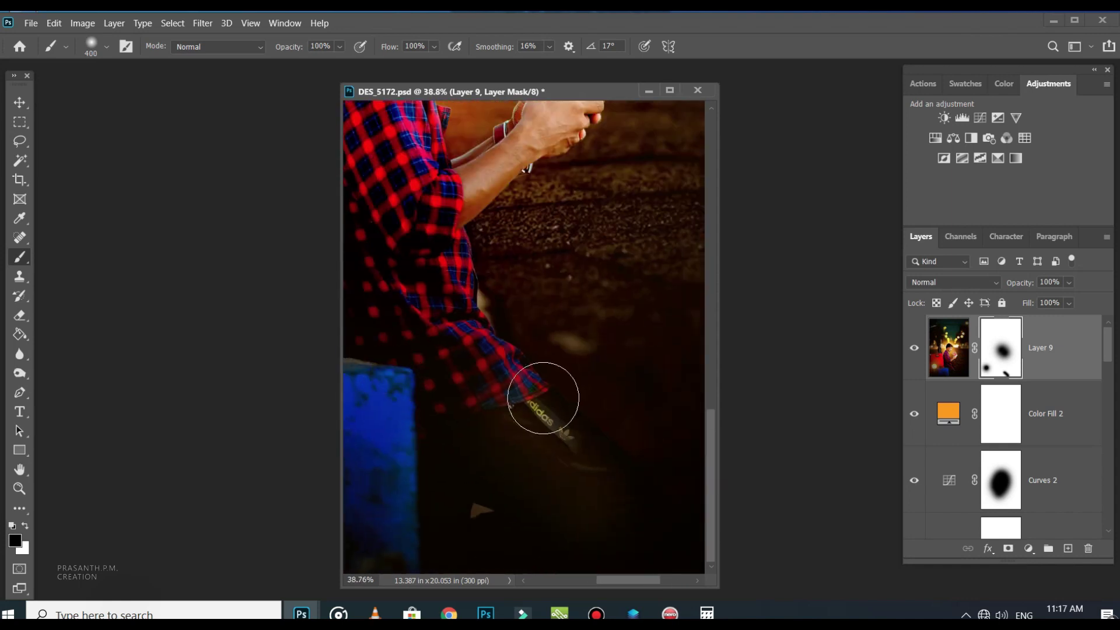
key("2")
mouse_move(525, 418)
left_mouse_down()
mouse_move(530, 473)
mouse_move(471, 416)
mouse_move(590, 518)
mouse_move(409, 465)
mouse_move(441, 447)
left_mouse_up()
scroll(441, 447, "down", 3)
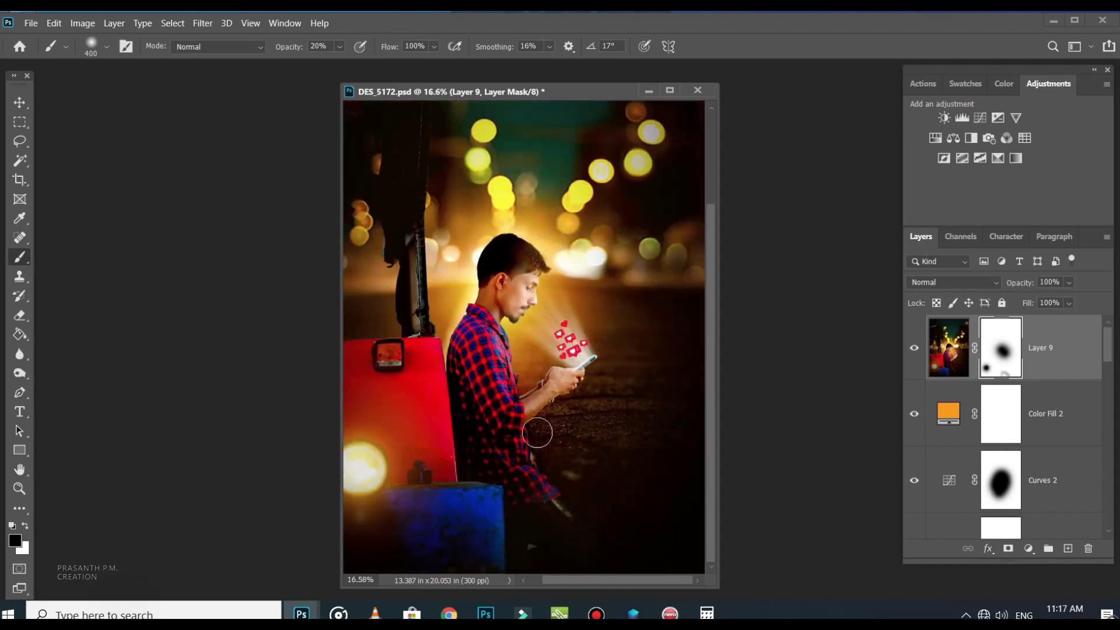
scroll(768, 342, "down", 1)
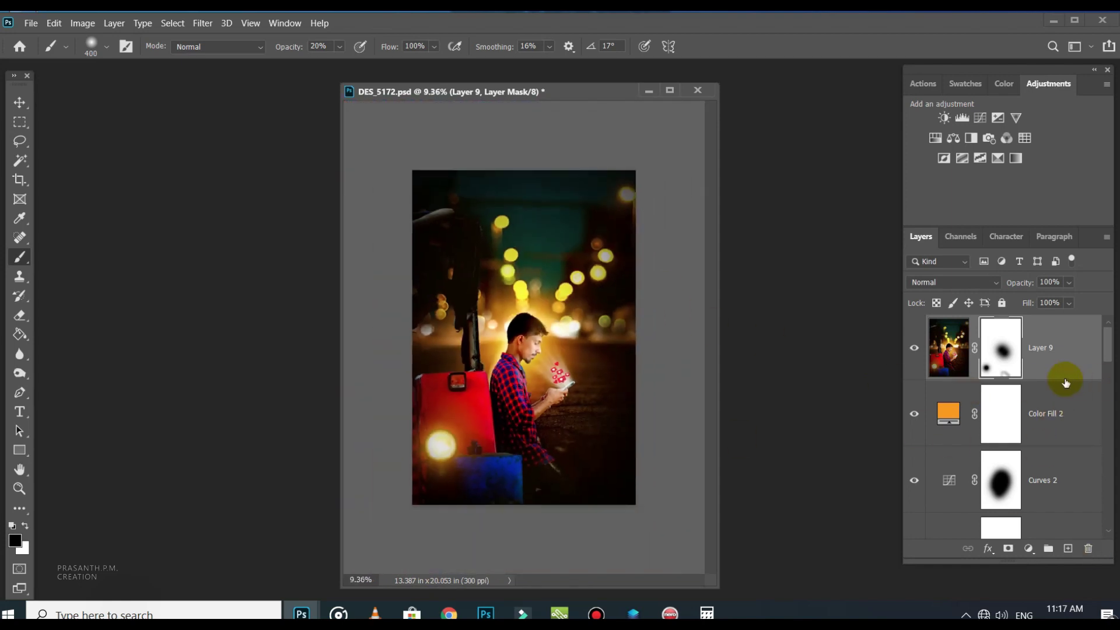
Step: Add a Curves adjustment above Layer 9 with black output 24, a midpoint of input 126 to output 131, and slightly lowered whites, comparing it on and off
left_click(983, 121)
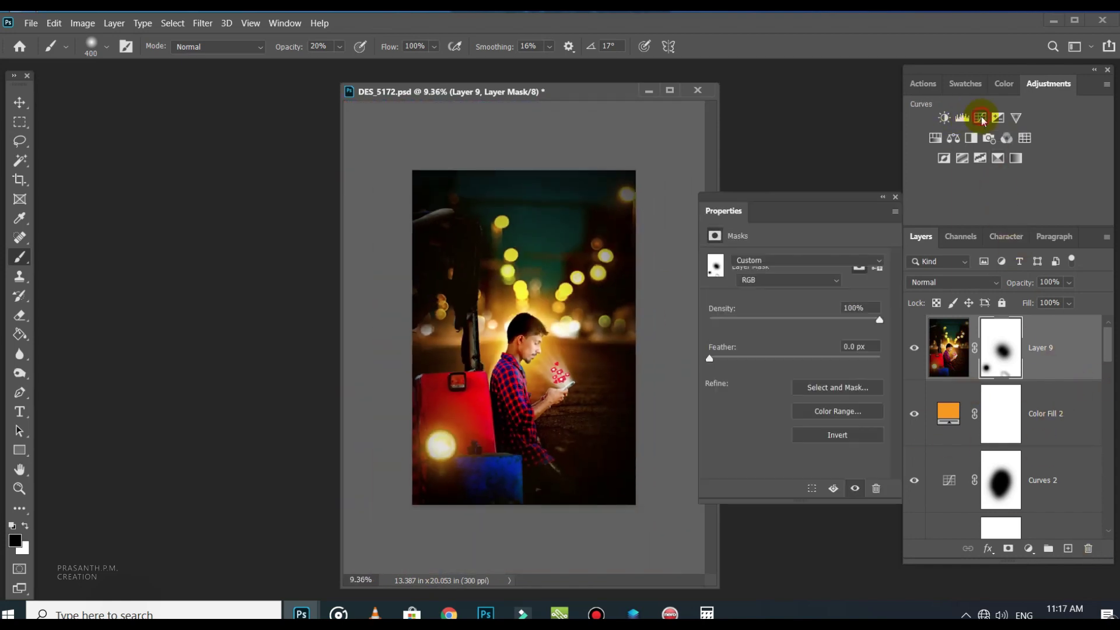
left_click_drag(741, 433, 711, 420)
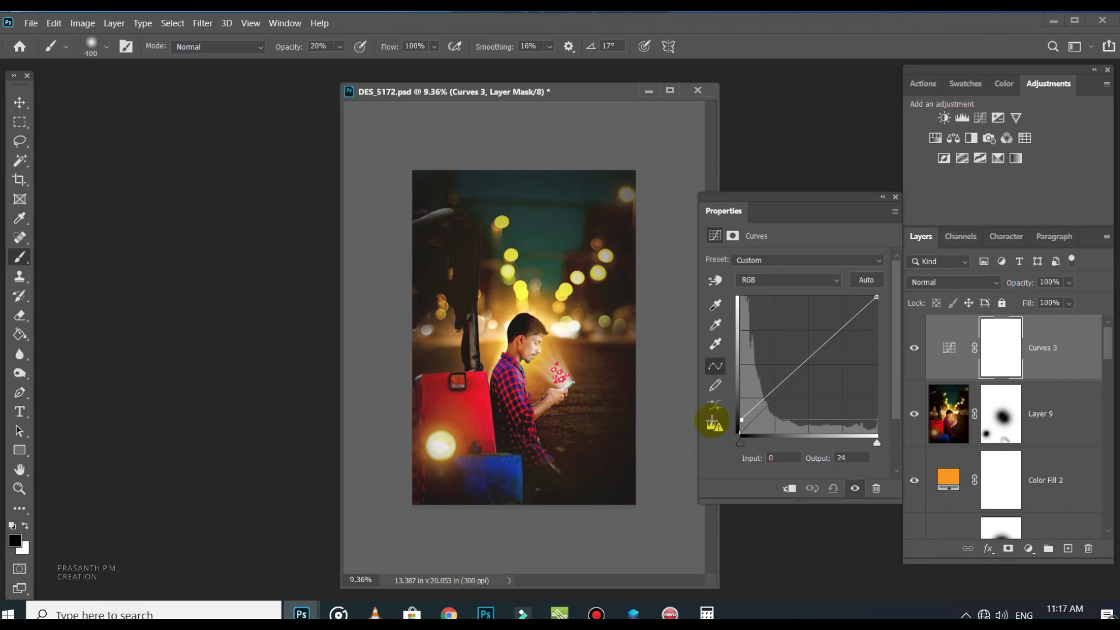
left_click(806, 362)
left_click_drag(877, 297, 876, 301)
left_click_drag(805, 363, 808, 363)
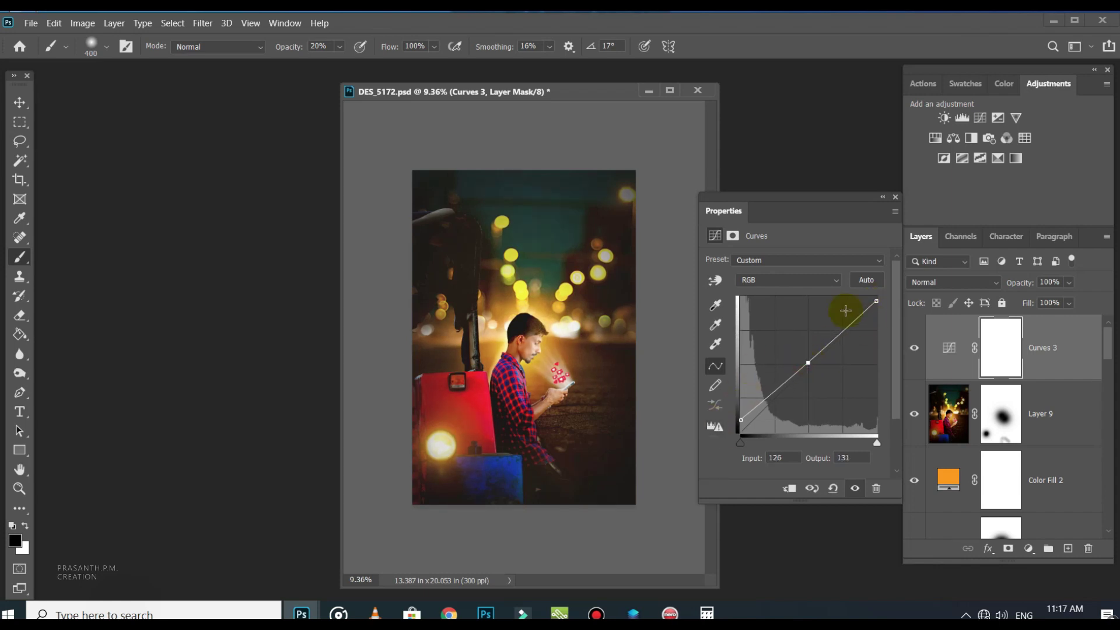
left_click(895, 197)
scroll(502, 395, "up", 5)
scroll(501, 394, "down", 6)
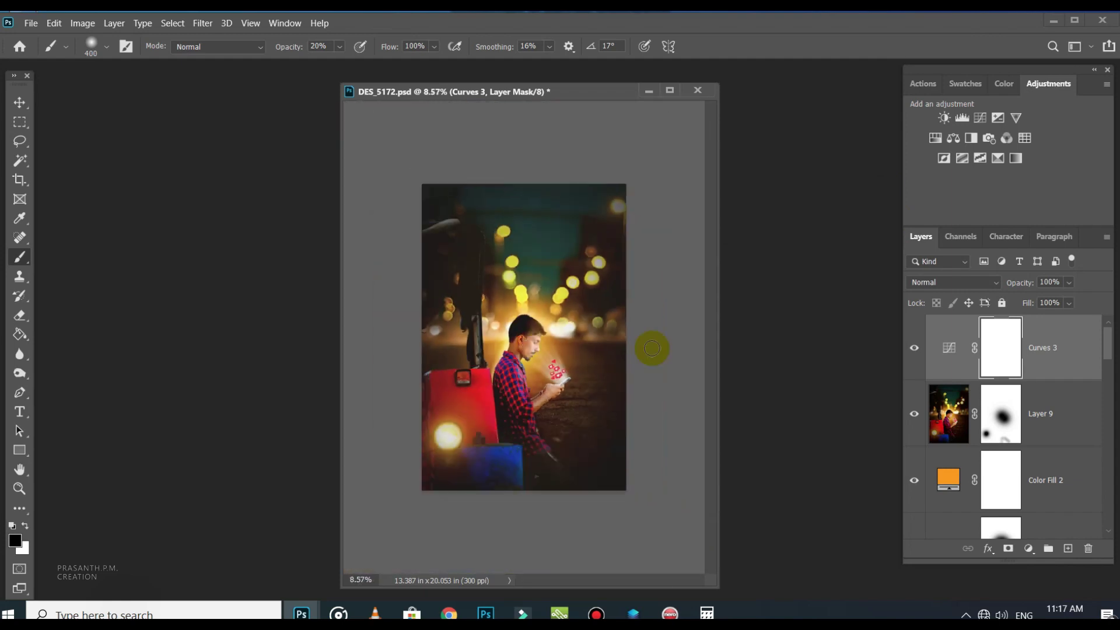
left_click(914, 347)
left_click(915, 347)
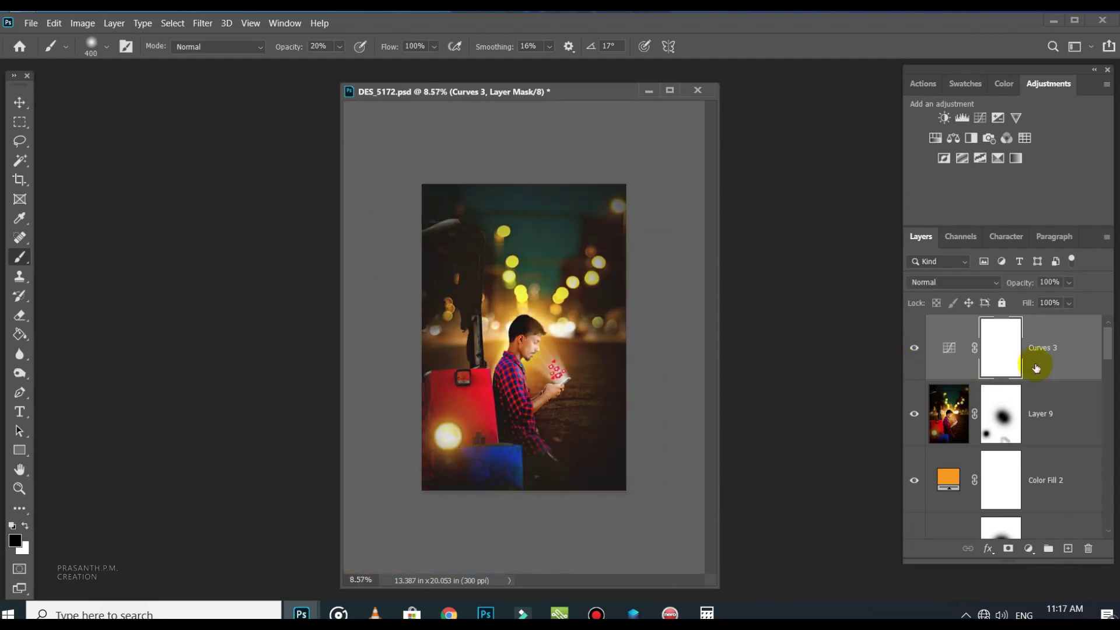
Step: Paint the Curves 3 mask black around the man with a 2000 px soft brush to keep the fade off him
scroll(627, 375, "up", 2)
key("bracketright")
scroll(542, 369, "down", 2)
key("bracketright")
key("bracketright")
key("bracketright")
key("bracketright")
key("bracketright")
key("bracketright")
key("bracketright")
key("bracketright")
key("bracketright")
key("bracketright")
key("bracketright")
key("bracketright")
key("bracketright")
key("bracketright")
key("bracketright")
left_click(528, 343)
left_click(534, 367)
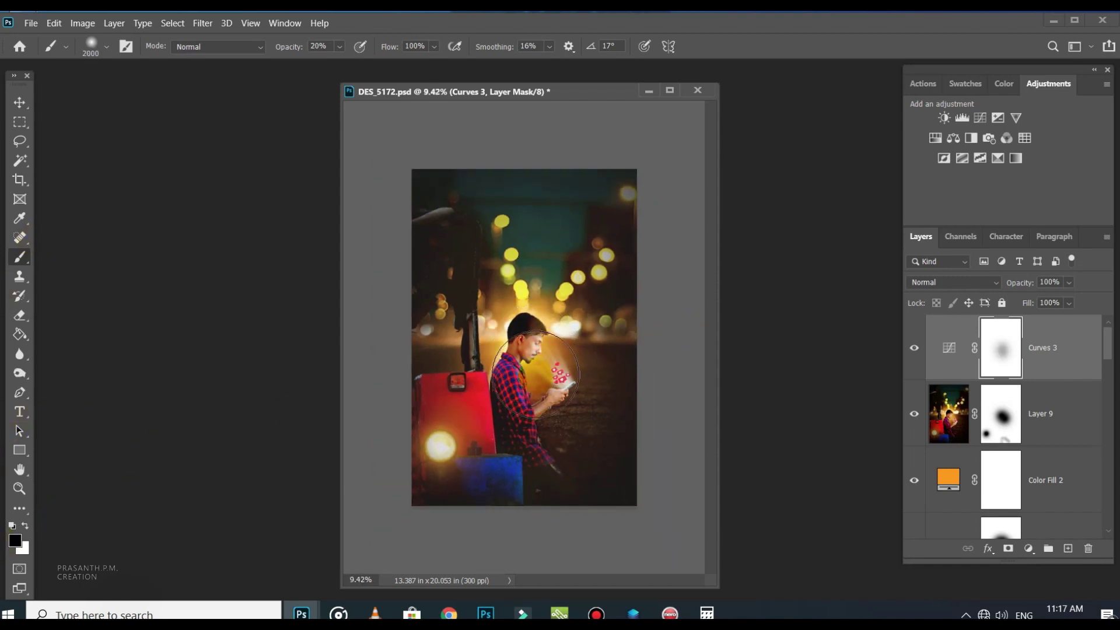
left_click(528, 345)
left_click(526, 358)
left_click(514, 388)
left_click(524, 368)
left_click(525, 350)
left_click(524, 389)
scroll(520, 373, "up", 5)
left_click(535, 351)
Step: Reduce the fill of the Curves 3 layer to 21%
scroll(535, 351, "down", 10)
left_click_drag(1069, 302, 1031, 321)
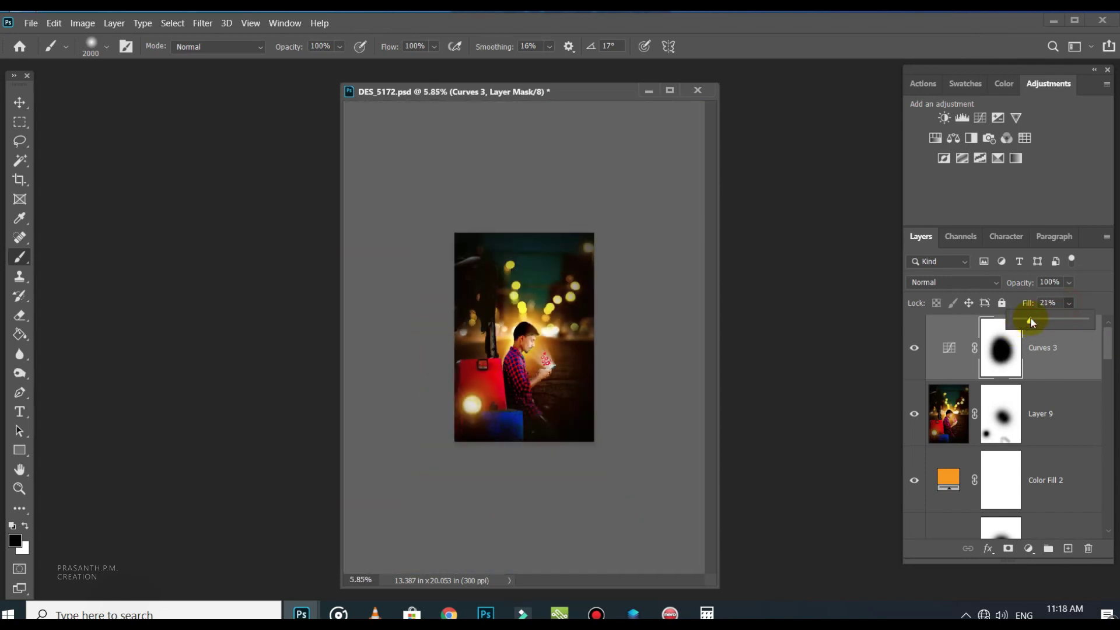
scroll(694, 368, "up", 3)
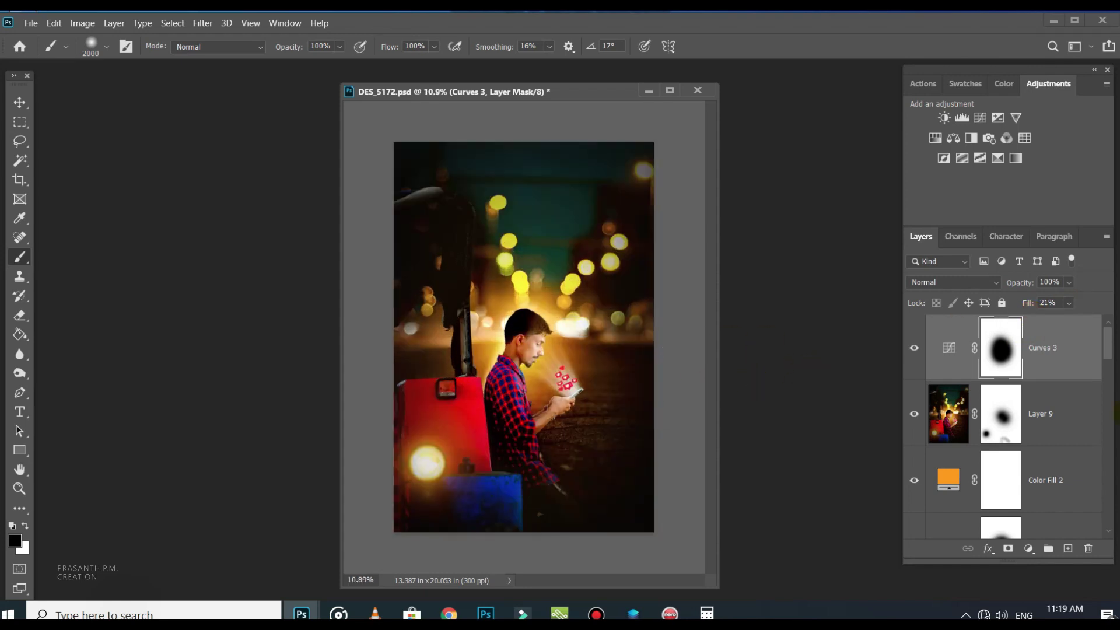
Step: Add a Levels adjustment above Curves 3 and move its black and white input points slightly inward
left_click(963, 117)
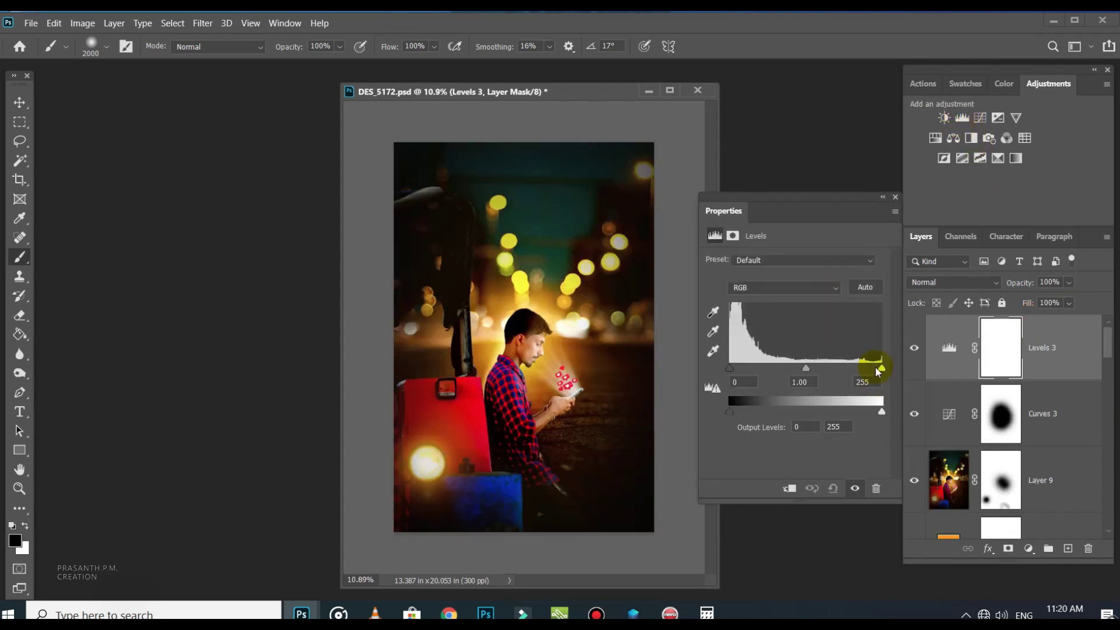
left_click_drag(875, 372, 872, 369)
left_click_drag(730, 368, 737, 371)
left_click(895, 197)
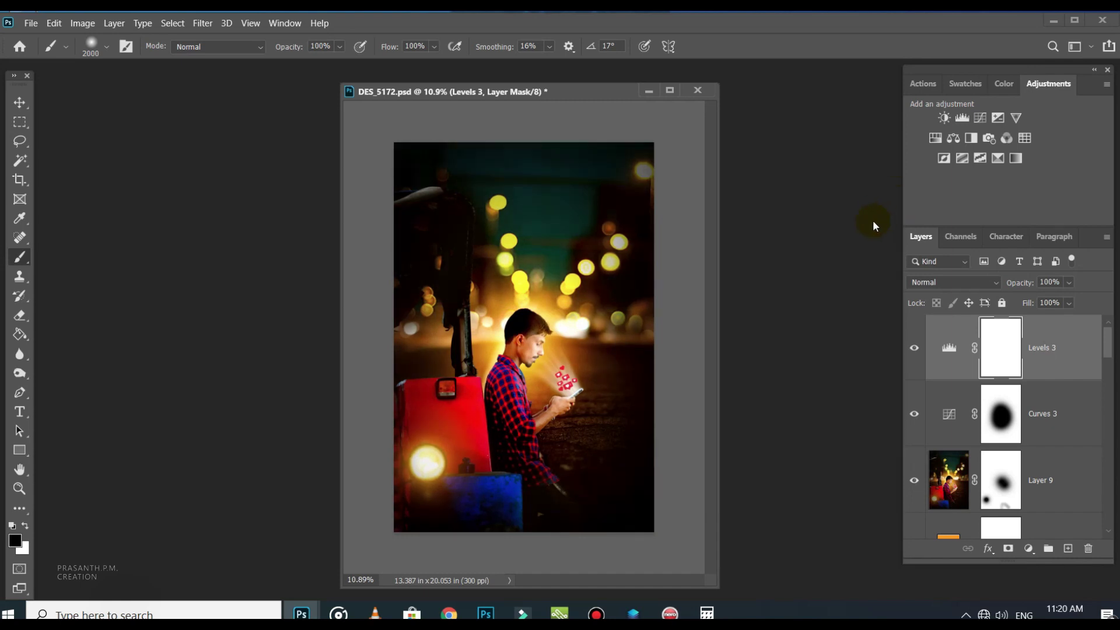
Step: Group every layer from Levels 3 down to Layer 1, and hide and show the group to compare with the original photo
left_click_drag(1104, 335, 1095, 506)
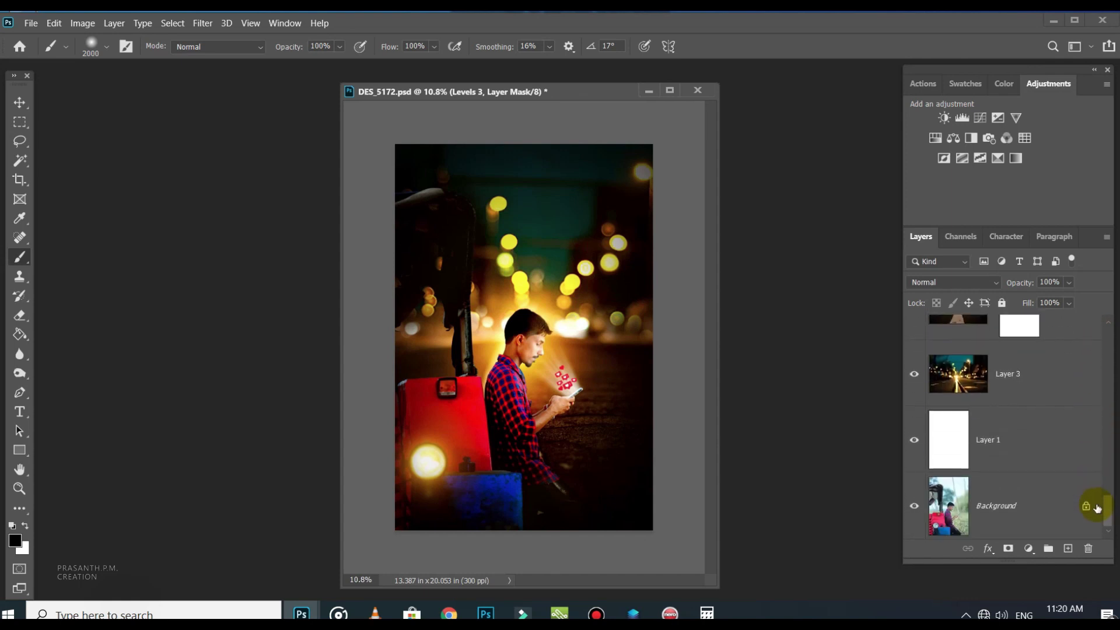
left_click(1034, 452, "shift")
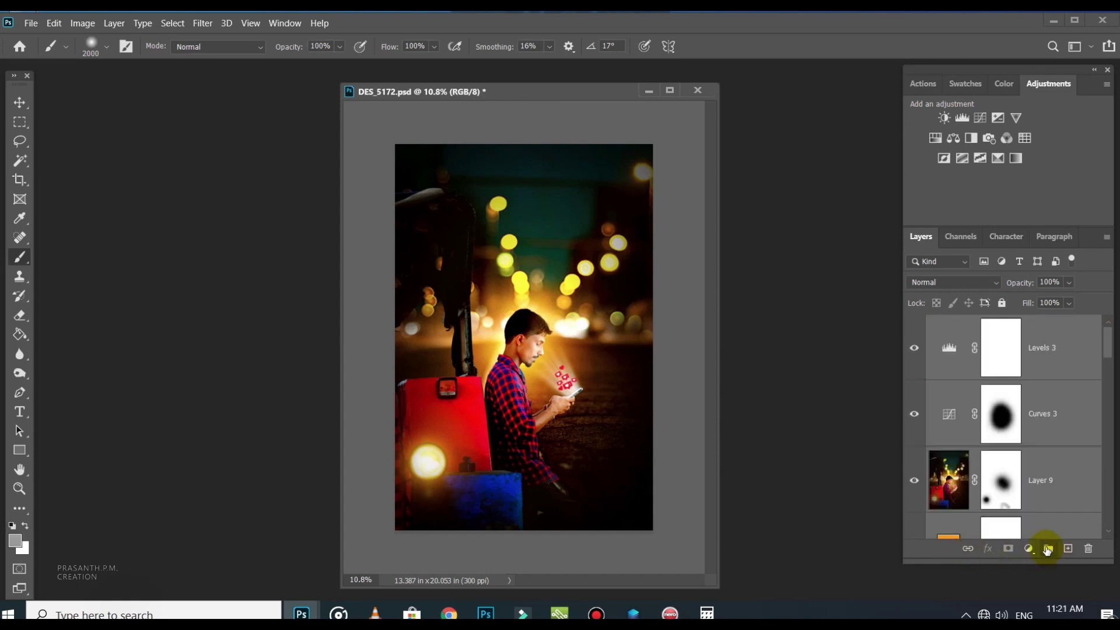
left_click(1048, 550)
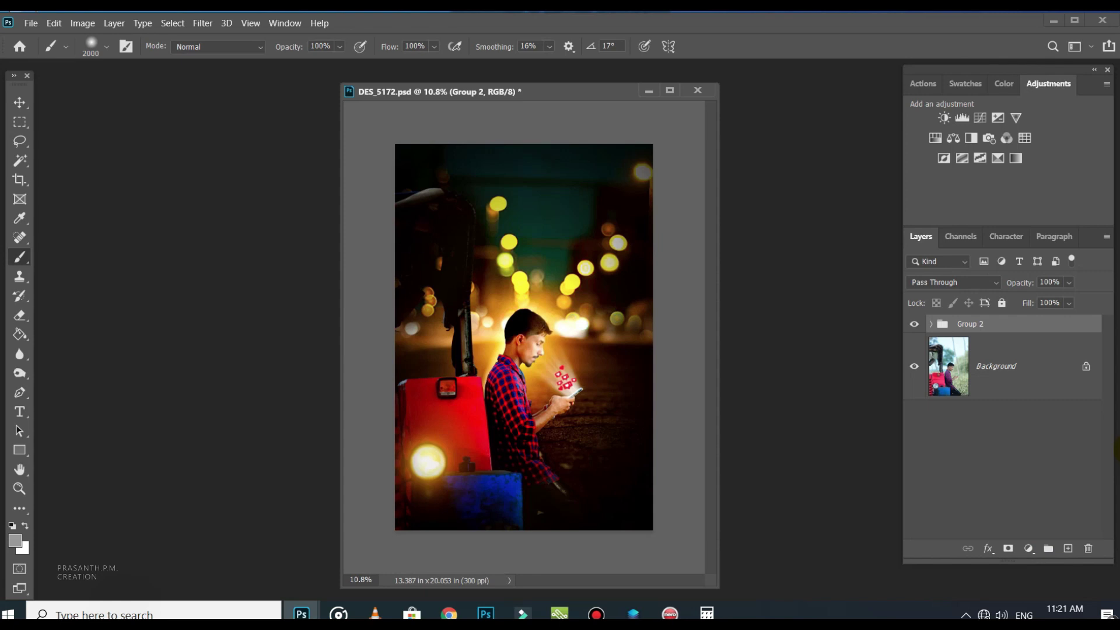
left_click(913, 324)
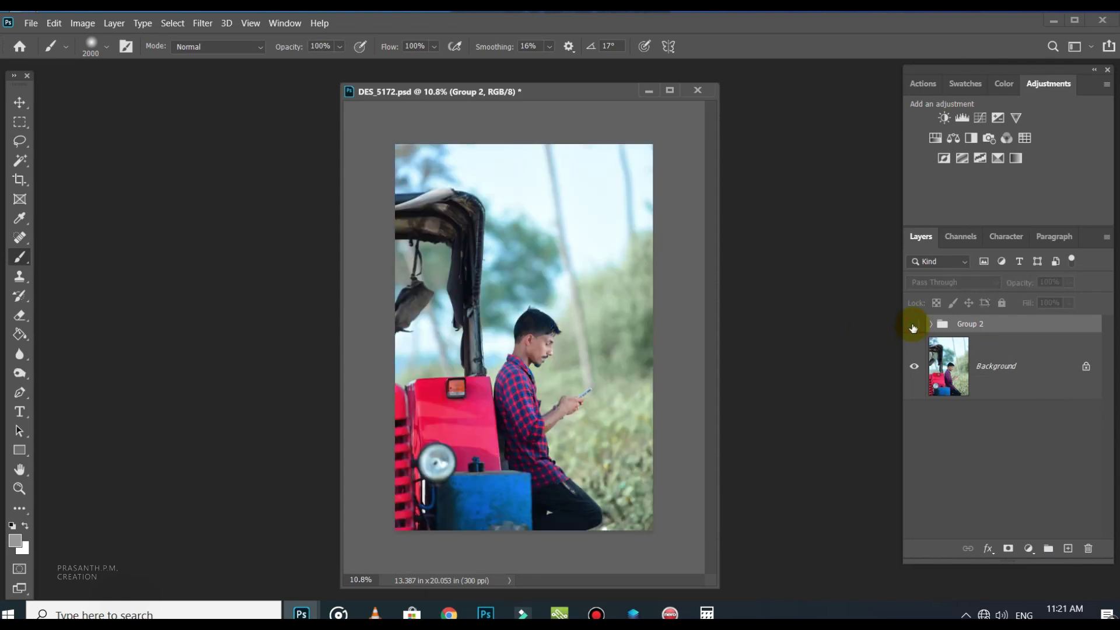
left_click(914, 325)
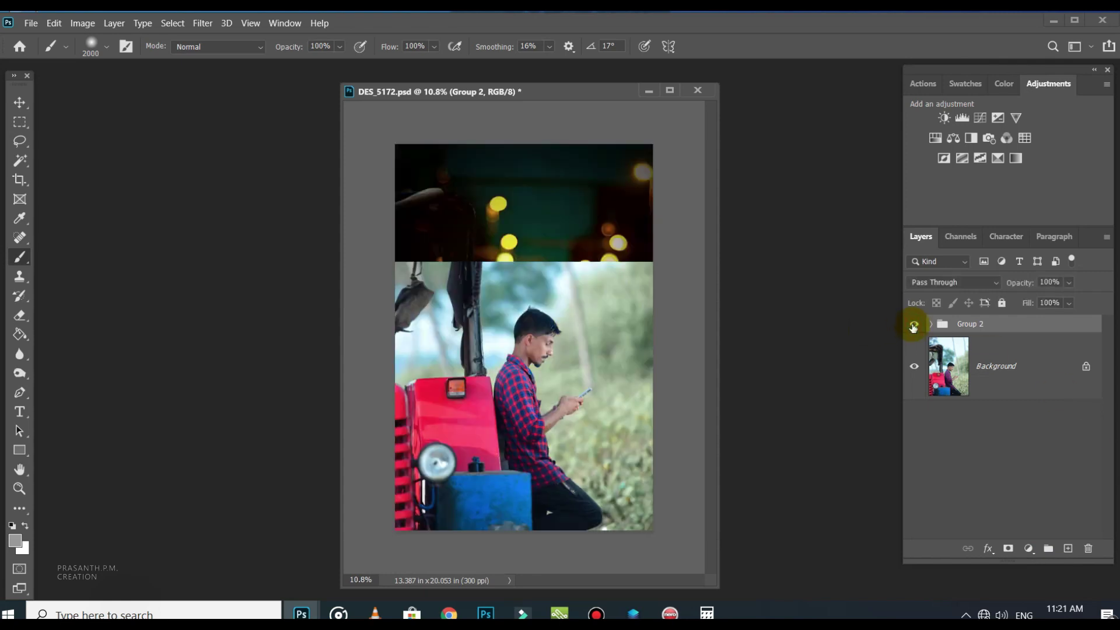